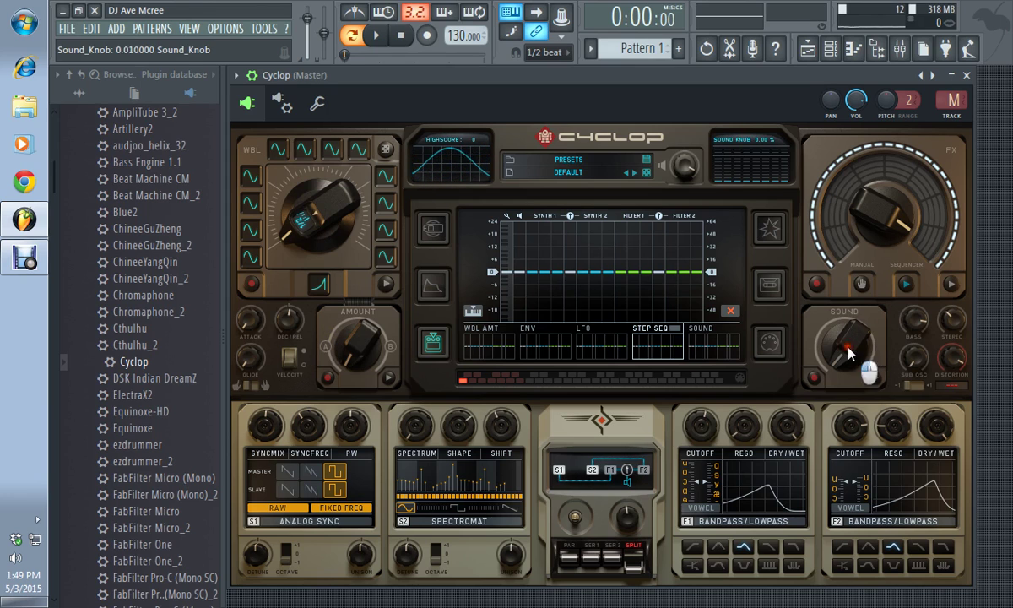
Set the first synth's engine to Saw Regiment
{"action": "left_click_drag", "start_coordinate": [798, 215], "coordinate": [799, 241]}
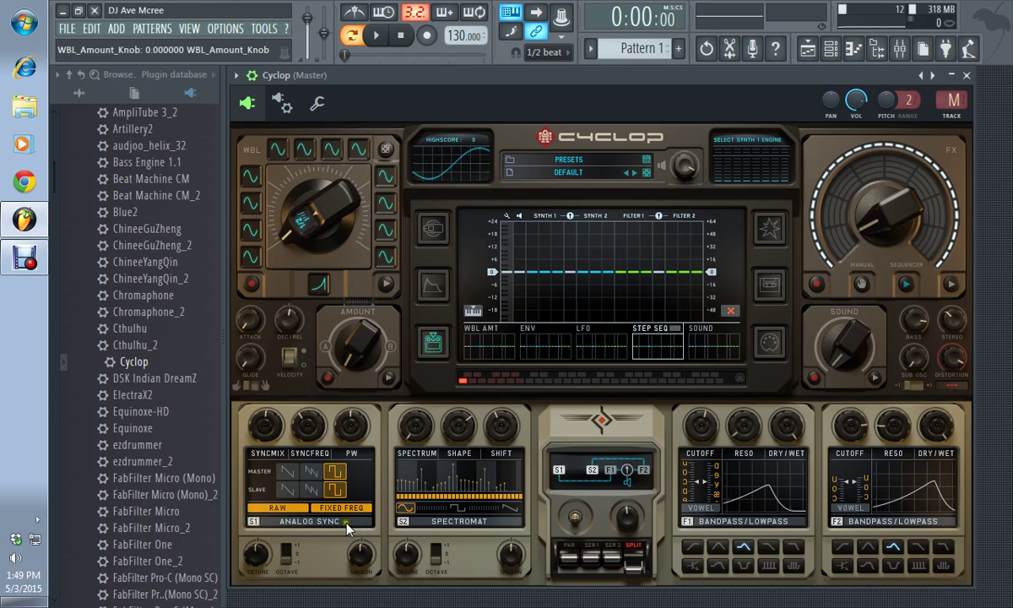
{"action": "left_click", "coordinate": [328, 542]}
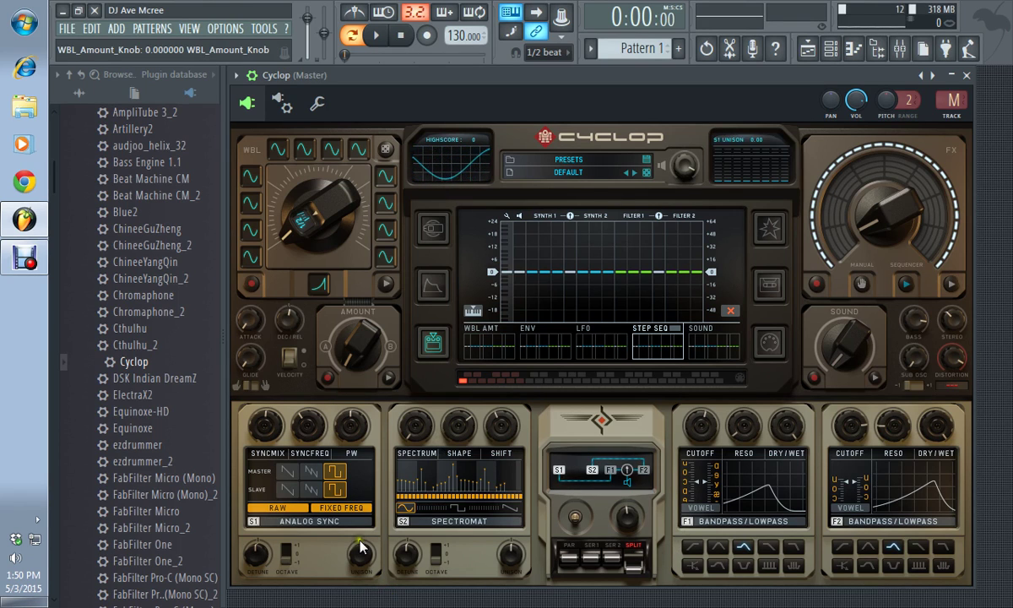
{"action": "left_click", "coordinate": [338, 523]}
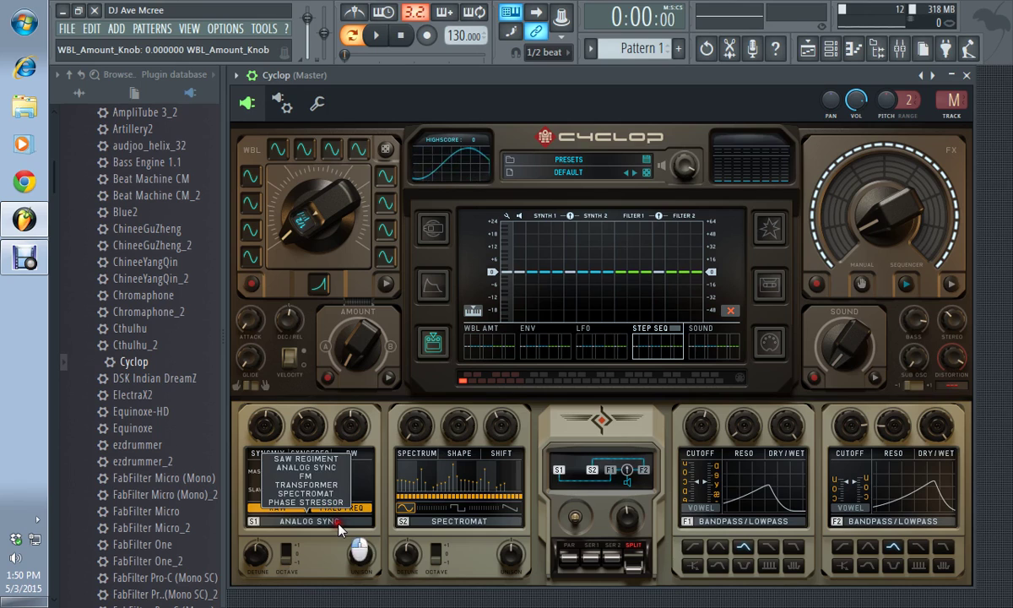
{"action": "left_click", "coordinate": [332, 459]}
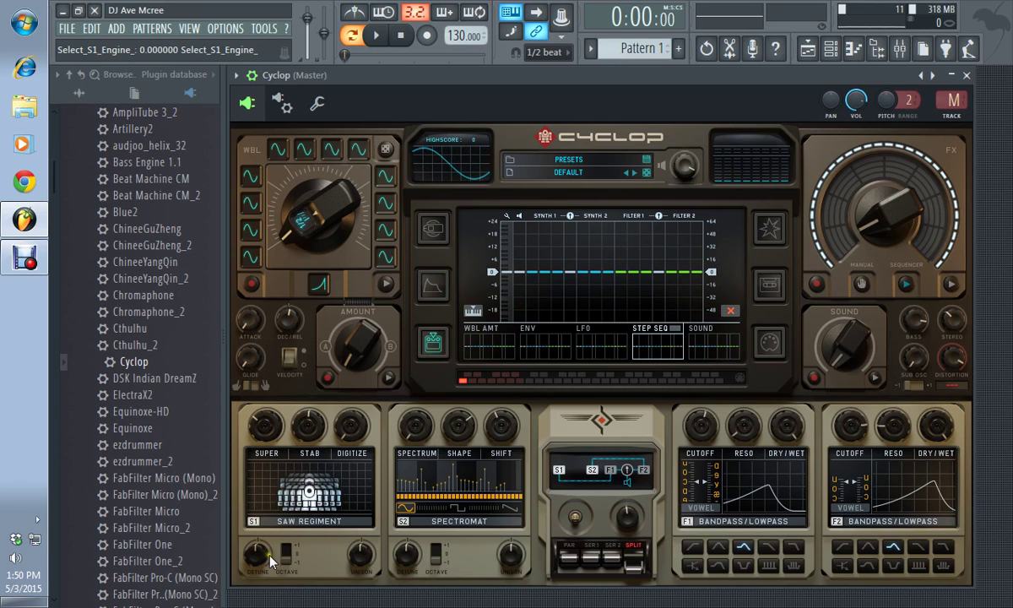
Try the first synth's Detune and Octave controls, leaving Detune at its centre value
{"action": "mouse_move", "coordinate": [269, 556]}
{"action": "left_mouse_down"}
{"action": "mouse_move", "coordinate": [270, 581]}
{"action": "mouse_move", "coordinate": [253, 574]}
{"action": "mouse_move", "coordinate": [251, 513]}
{"action": "mouse_move", "coordinate": [253, 571]}
{"action": "mouse_move", "coordinate": [251, 561]}
{"action": "left_mouse_up"}
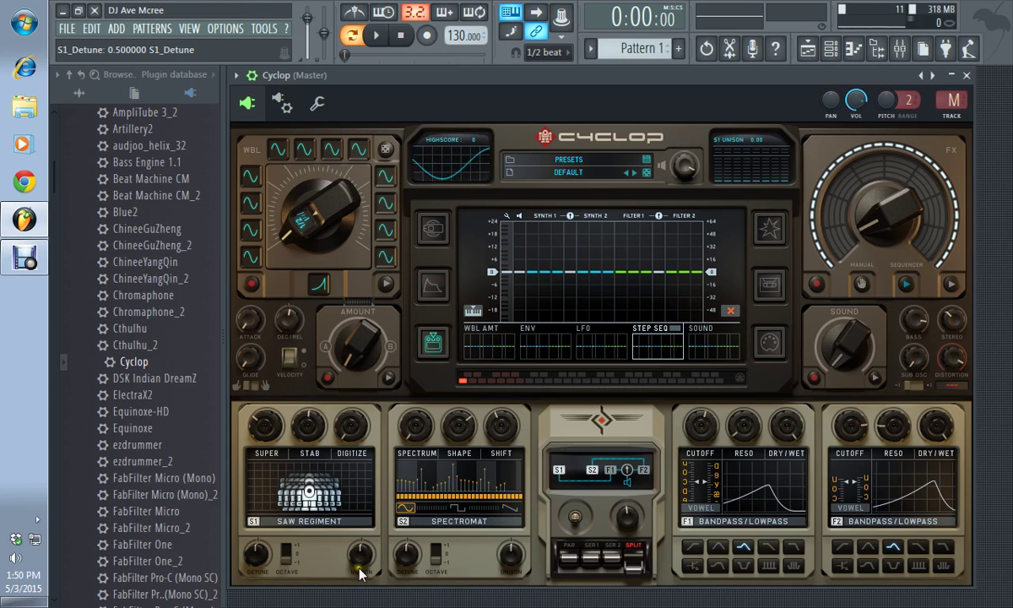
{"action": "mouse_move", "coordinate": [359, 567]}
{"action": "left_click", "coordinate": [288, 565]}
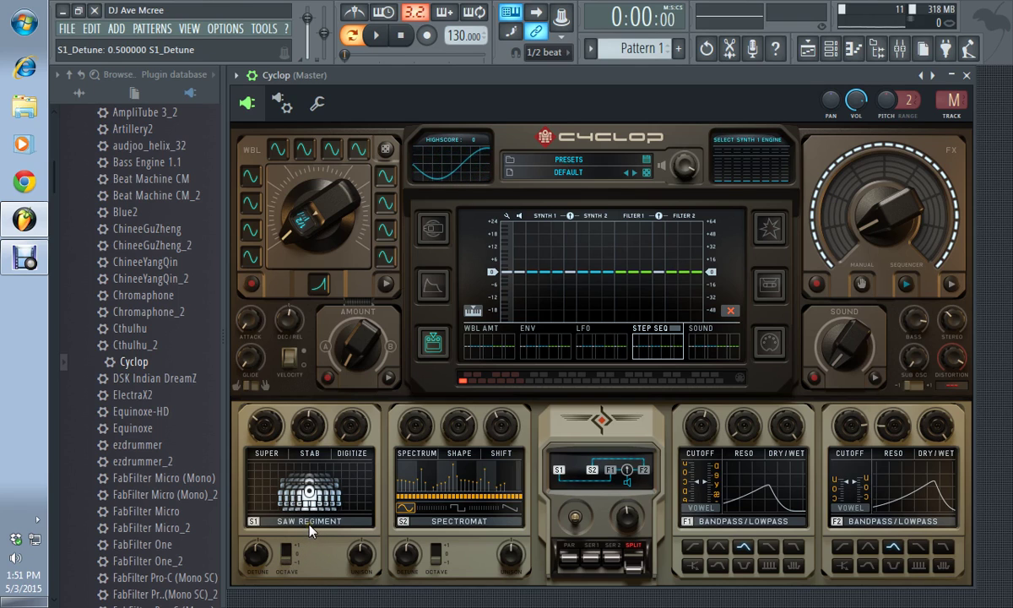
Sweep the Saw Regiment's Super amount down to 0% and up to 100%
{"action": "left_click_drag", "start_coordinate": [258, 422], "coordinate": [285, 553]}
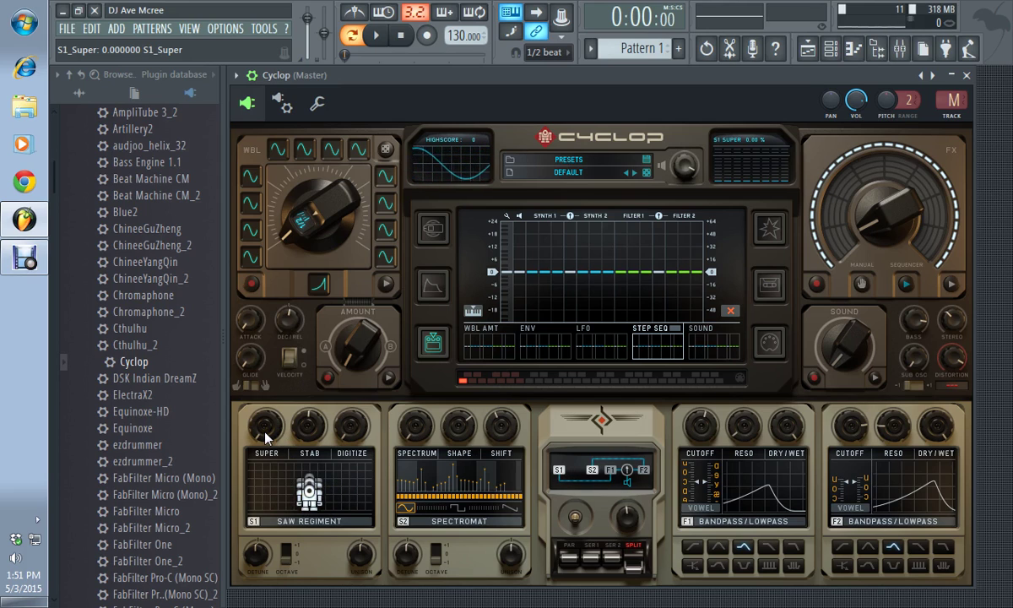
{"action": "scroll", "coordinate": [266, 432], "scroll_direction": "up", "scroll_amount": 1}
{"action": "left_click_drag", "start_coordinate": [266, 432], "coordinate": [285, 490]}
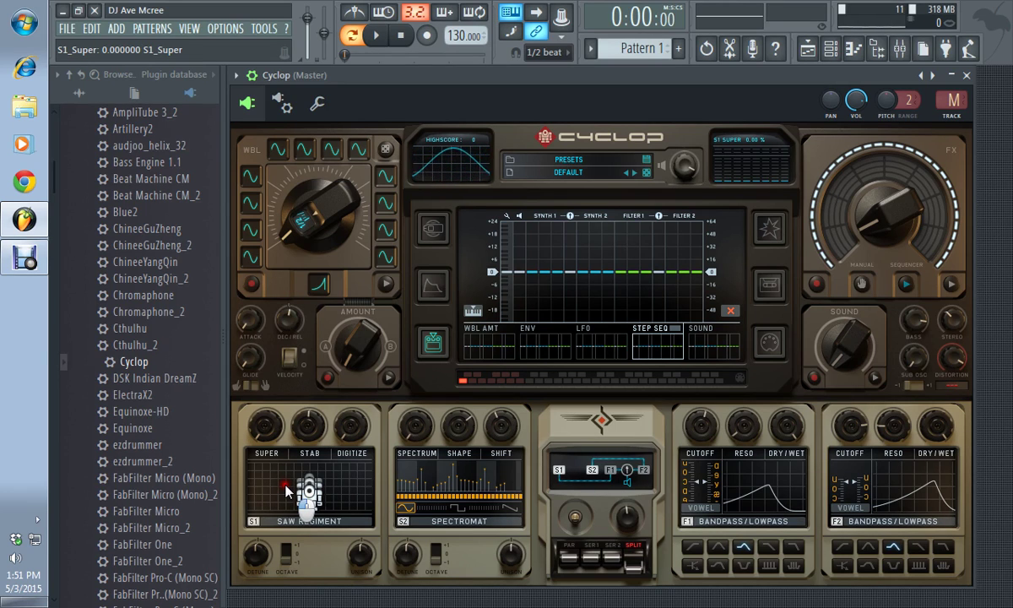
{"action": "left_click_drag", "start_coordinate": [285, 489], "coordinate": [293, 350]}
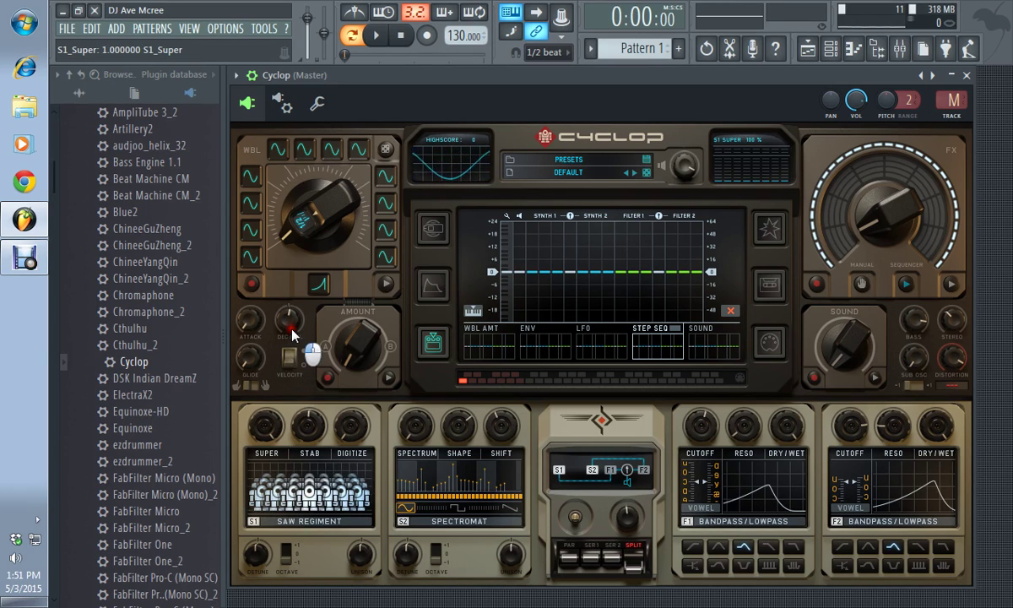
{"action": "left_click_drag", "start_coordinate": [293, 335], "coordinate": [291, 308]}
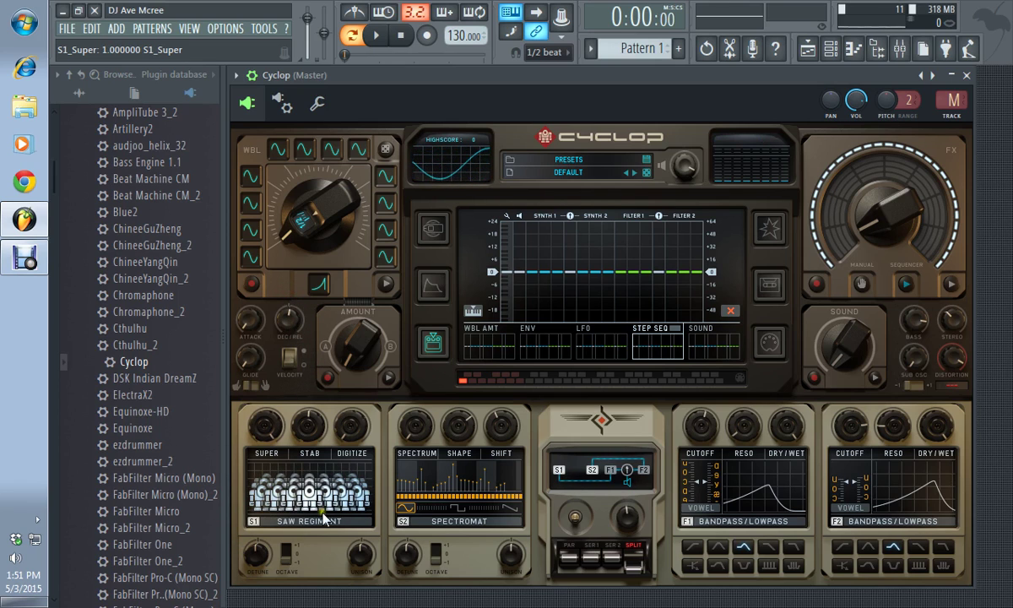
Lower the Saw Regiment's Stab to 0 and audition Super at 0%, 50% and its maximum
{"action": "left_click_drag", "start_coordinate": [305, 414], "coordinate": [281, 589]}
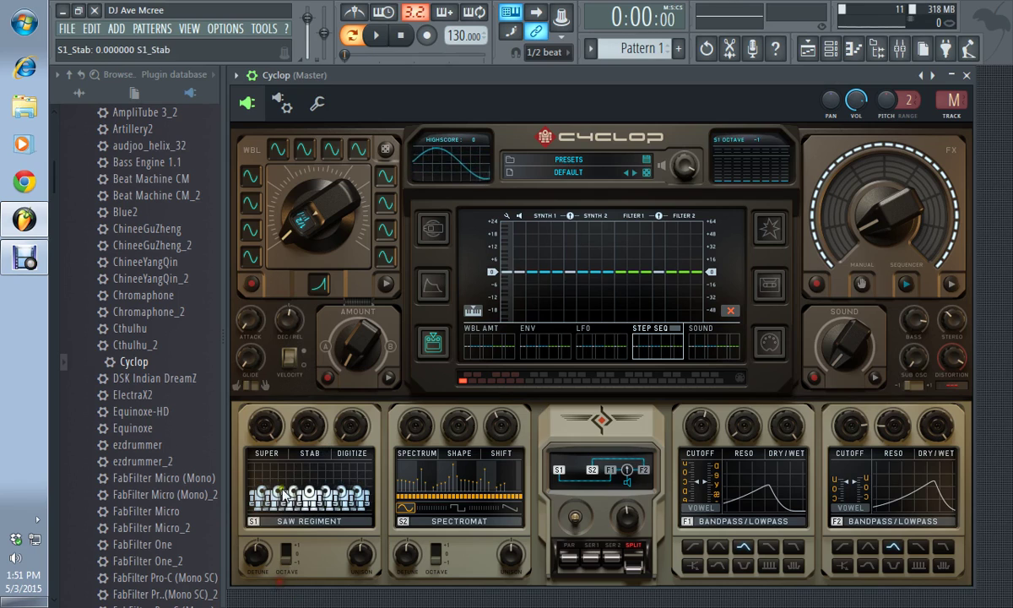
{"action": "left_click_drag", "start_coordinate": [264, 423], "coordinate": [345, 422]}
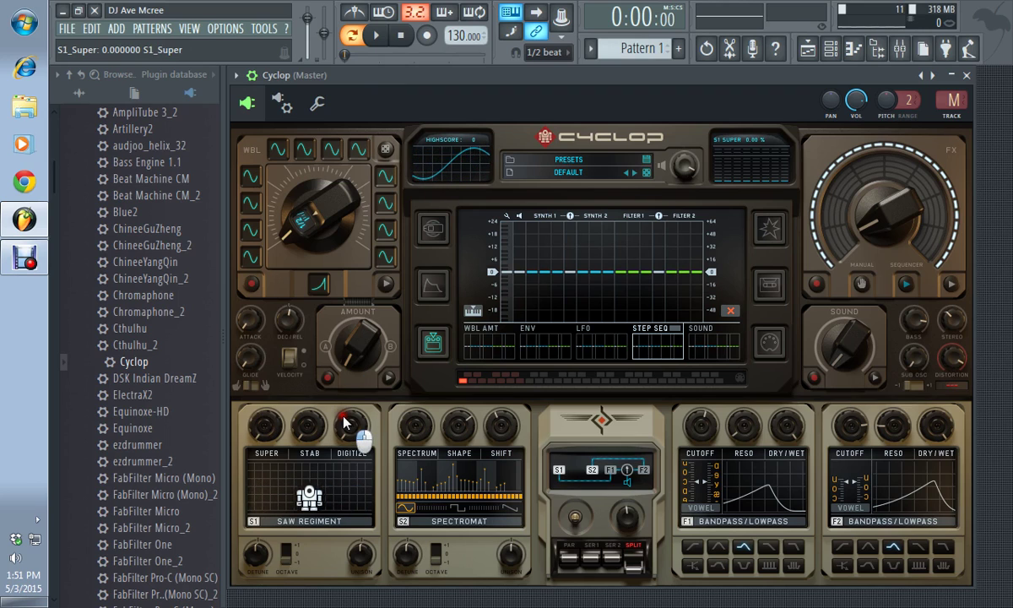
{"action": "double_click", "coordinate": [267, 424]}
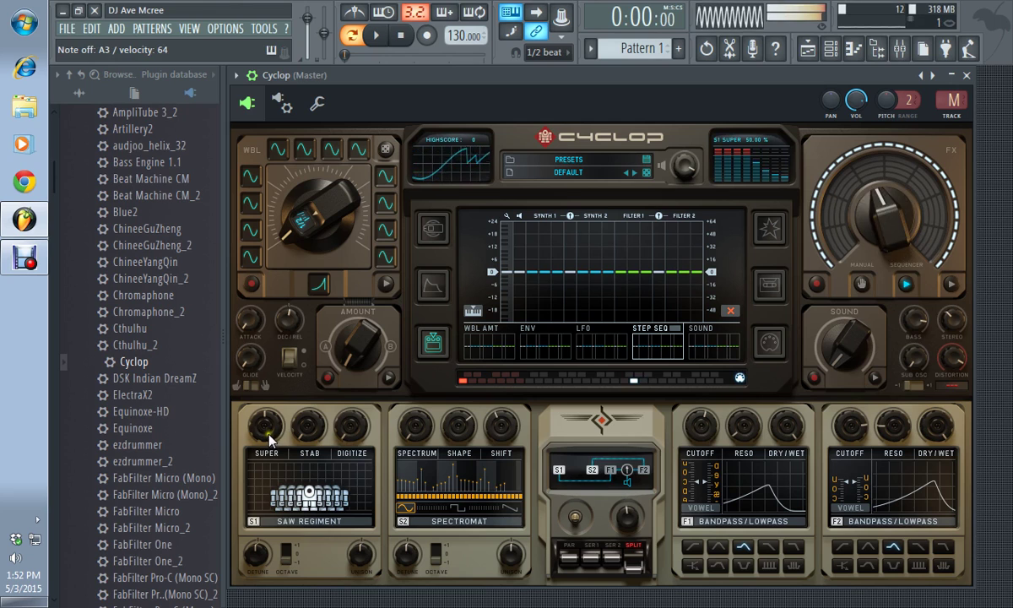
{"action": "left_click_drag", "start_coordinate": [266, 424], "coordinate": [321, 166]}
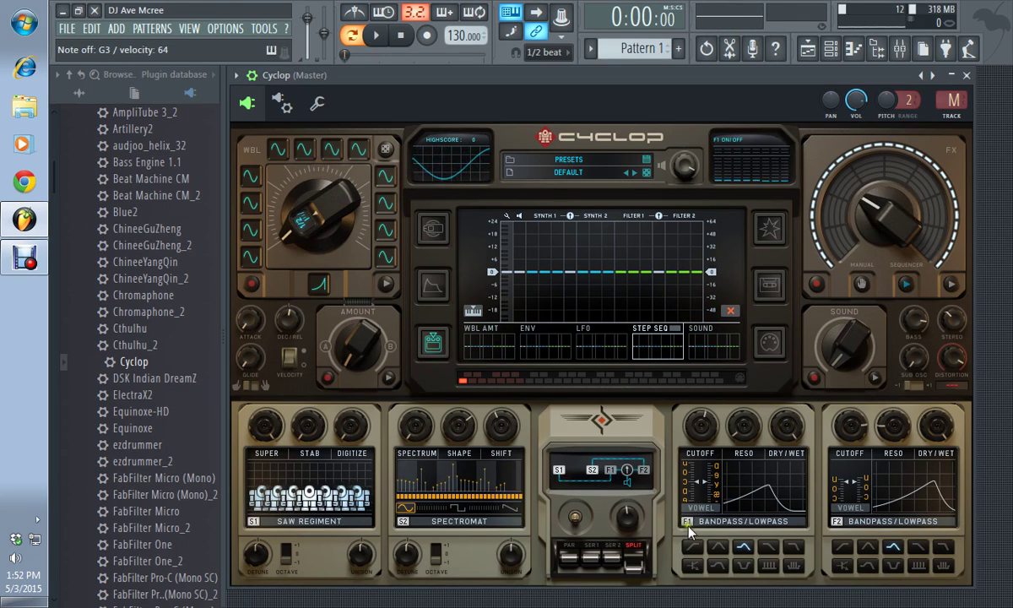
Turn off both filters and set the signal routing to PAR
{"action": "left_click", "coordinate": [687, 521]}
{"action": "left_click", "coordinate": [840, 526]}
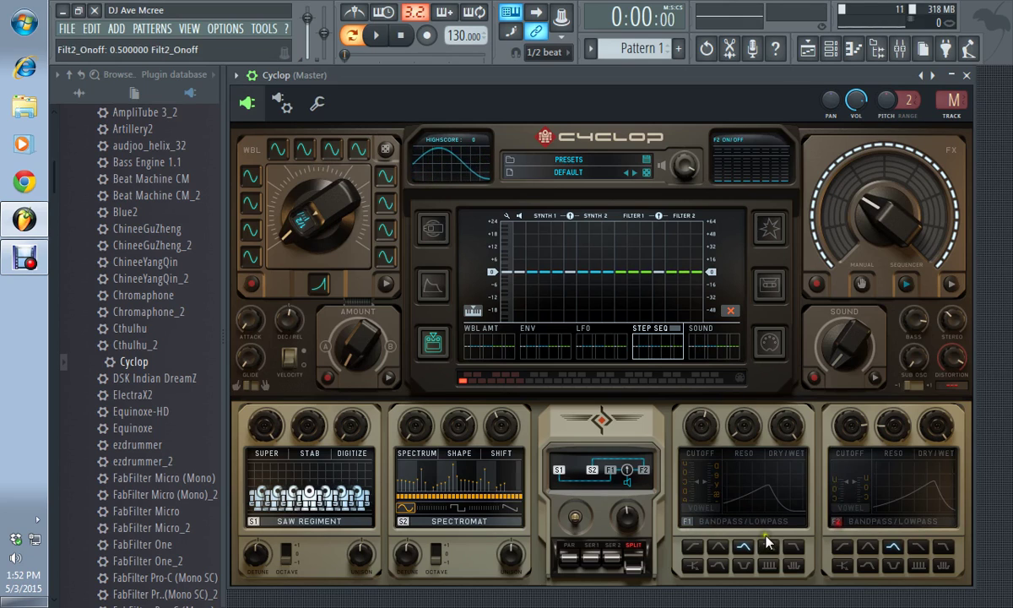
{"action": "left_click", "coordinate": [578, 563]}
{"action": "left_click", "coordinate": [569, 561]}
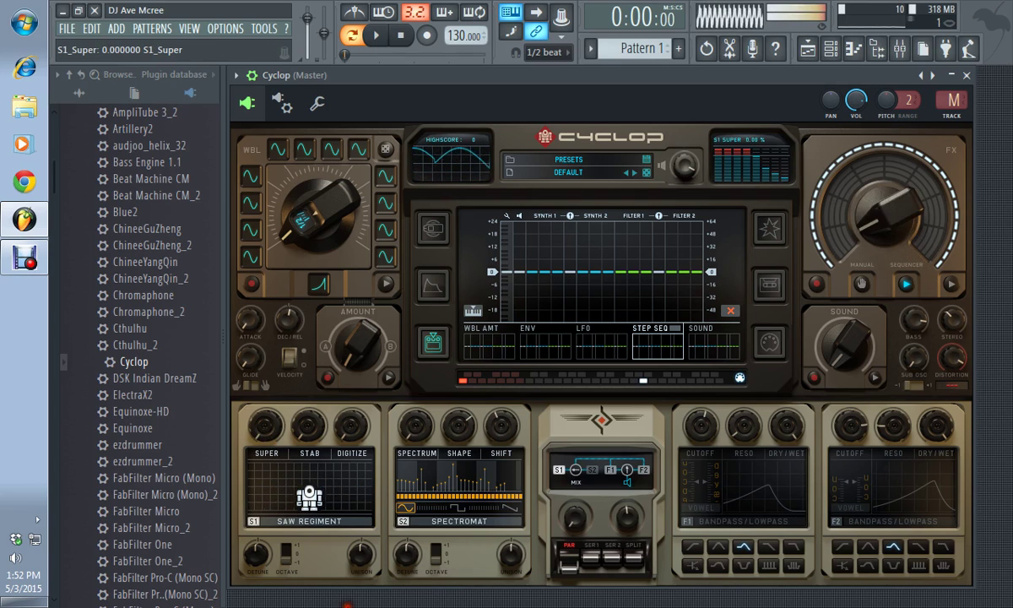
Audition the Saw Regiment's Super, Stab and Digitize amounts across their range, returning Super and Digitize to 0%
{"action": "left_click_drag", "start_coordinate": [275, 494], "coordinate": [283, 339]}
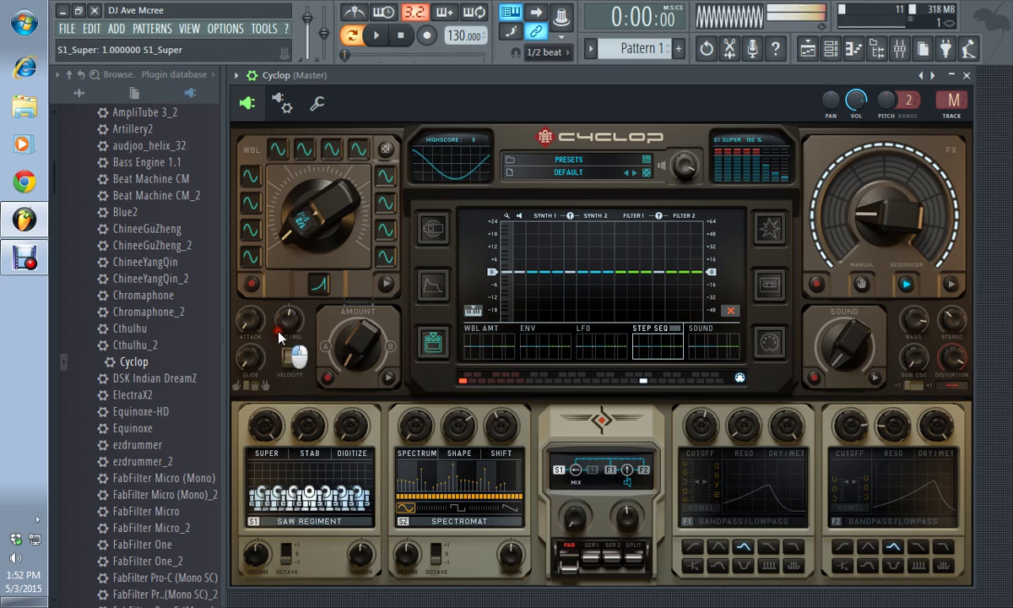
{"action": "left_click_drag", "start_coordinate": [270, 431], "coordinate": [283, 509]}
{"action": "left_click_drag", "start_coordinate": [304, 423], "coordinate": [320, 285]}
{"action": "left_click_drag", "start_coordinate": [338, 404], "coordinate": [345, 605]}
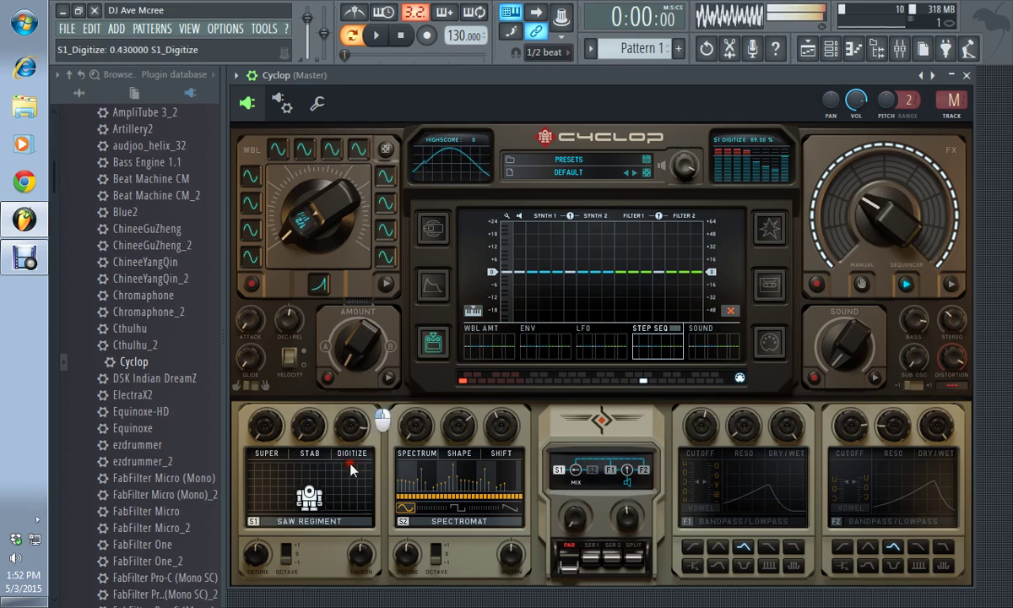
{"action": "mouse_move", "coordinate": [352, 435]}
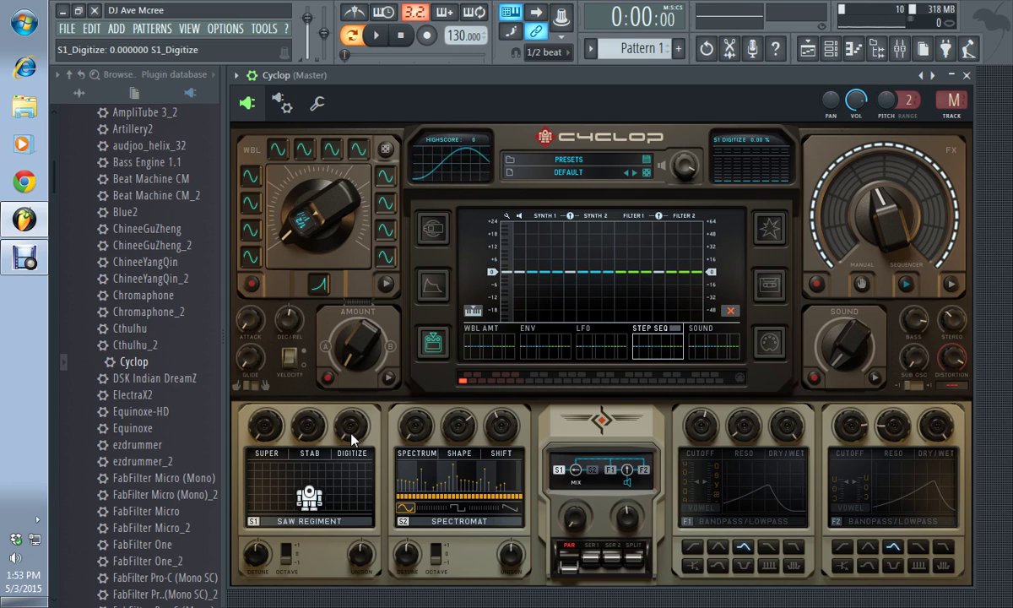
Switch the first synth to Analog Sync and audition its waveforms, ending with a saw master and a square slave
{"action": "left_click", "coordinate": [300, 524]}
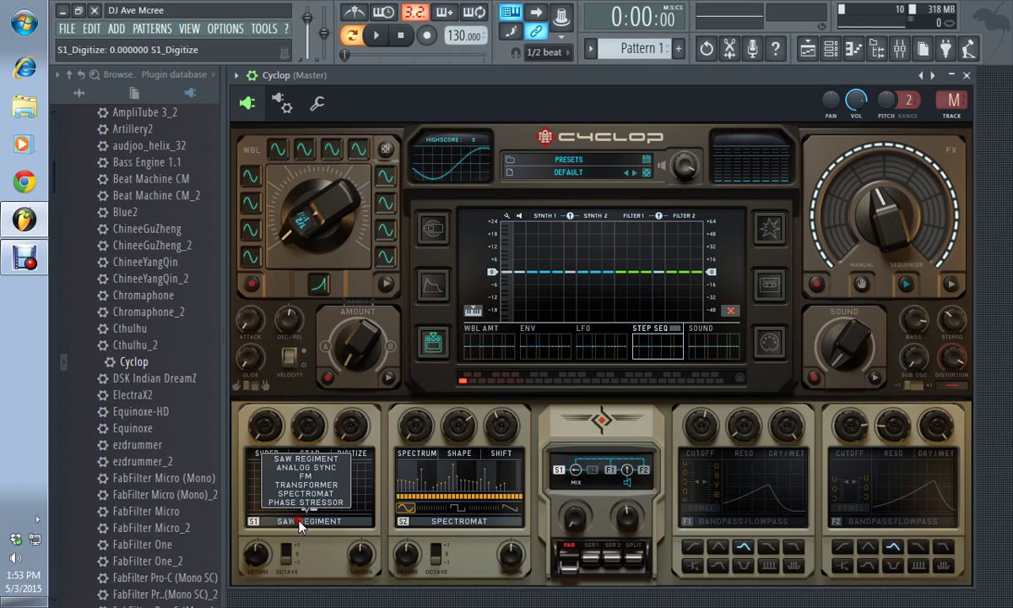
{"action": "left_click", "coordinate": [319, 473]}
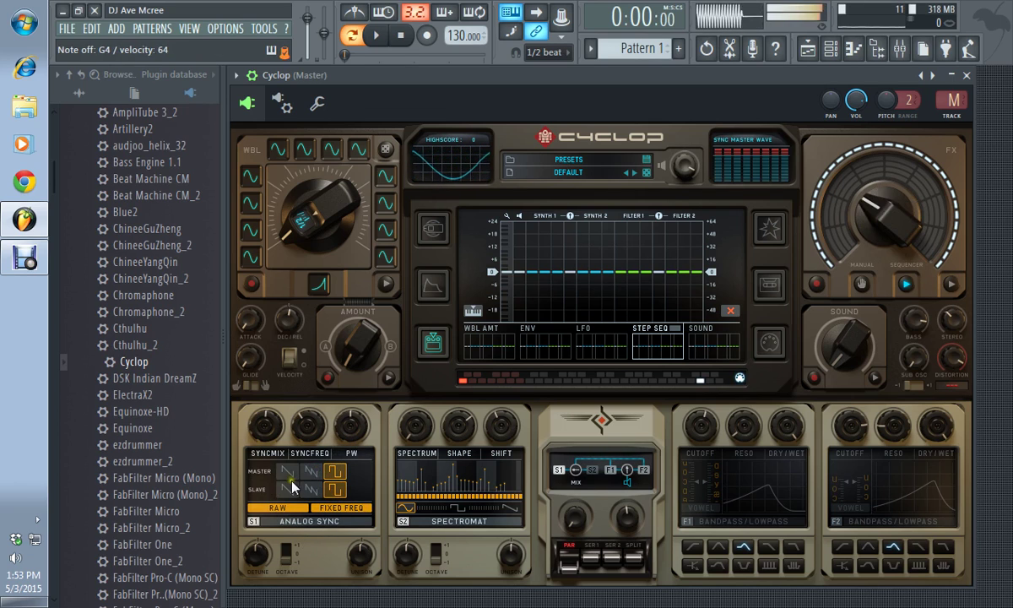
{"action": "left_click", "coordinate": [311, 471]}
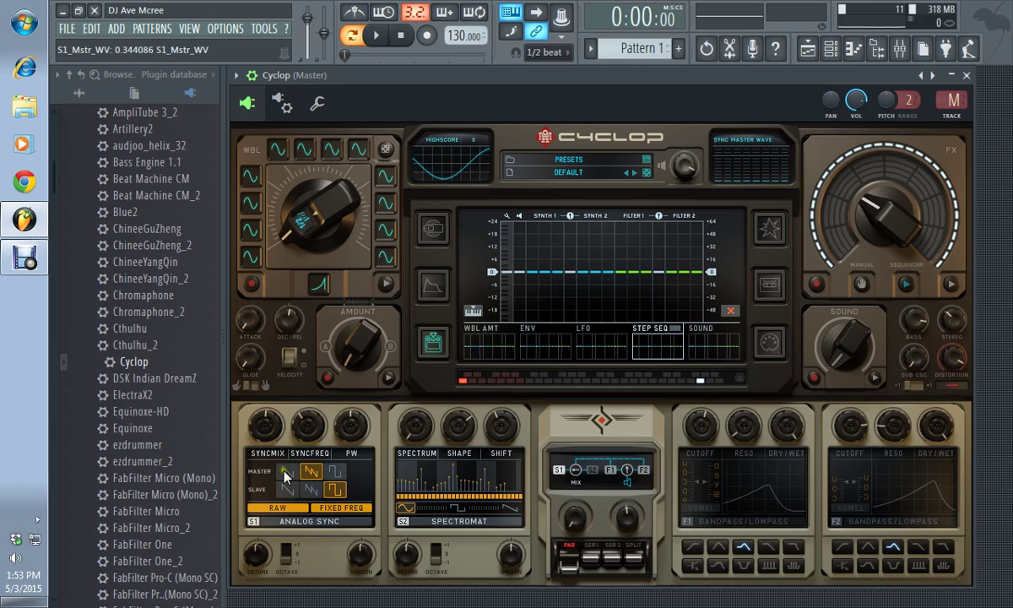
{"action": "left_click", "coordinate": [341, 474]}
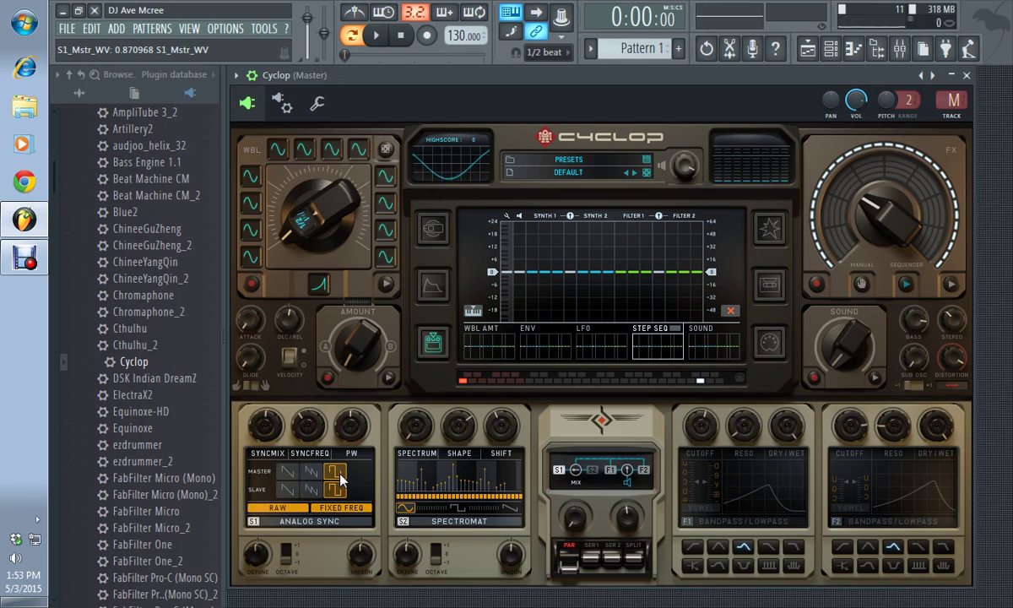
{"action": "left_click", "coordinate": [292, 494]}
{"action": "left_click", "coordinate": [334, 492]}
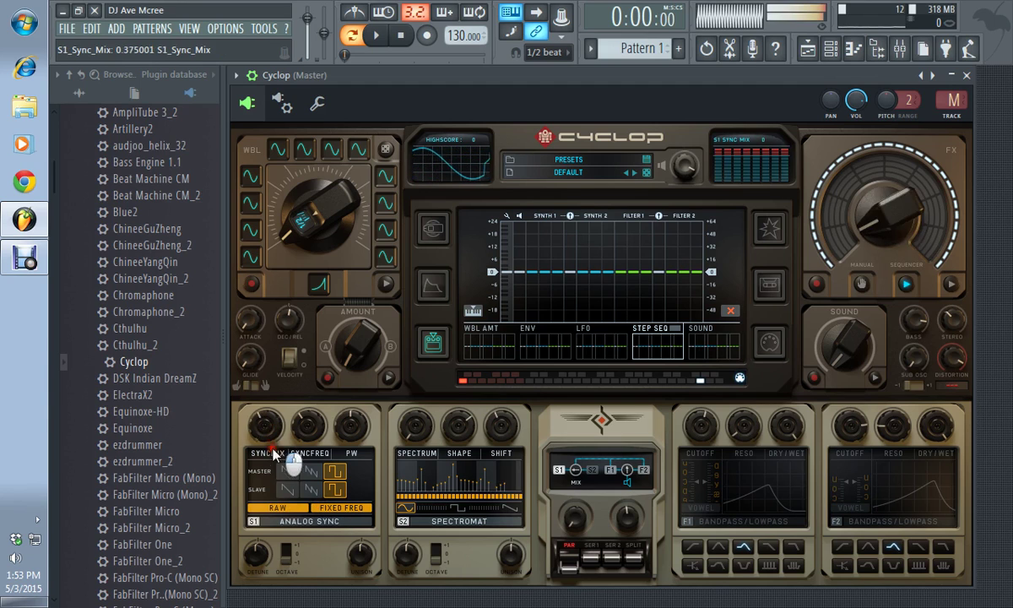
{"action": "left_click", "coordinate": [289, 475]}
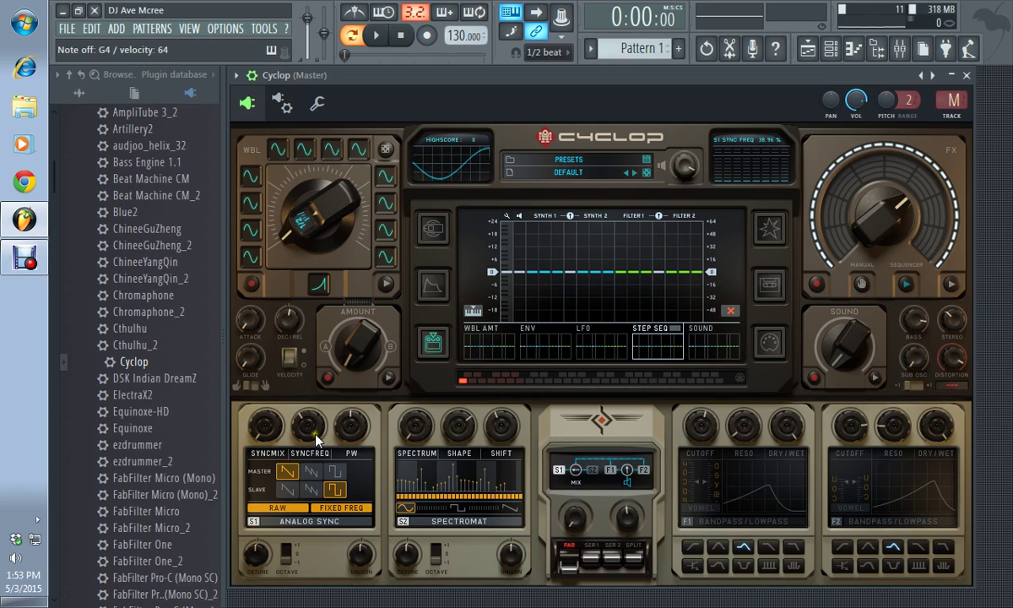
Adjust Analog Sync's sync frequency and pulse width, and turn off Raw and Fixed Freq
{"action": "left_click_drag", "start_coordinate": [304, 409], "coordinate": [347, 348]}
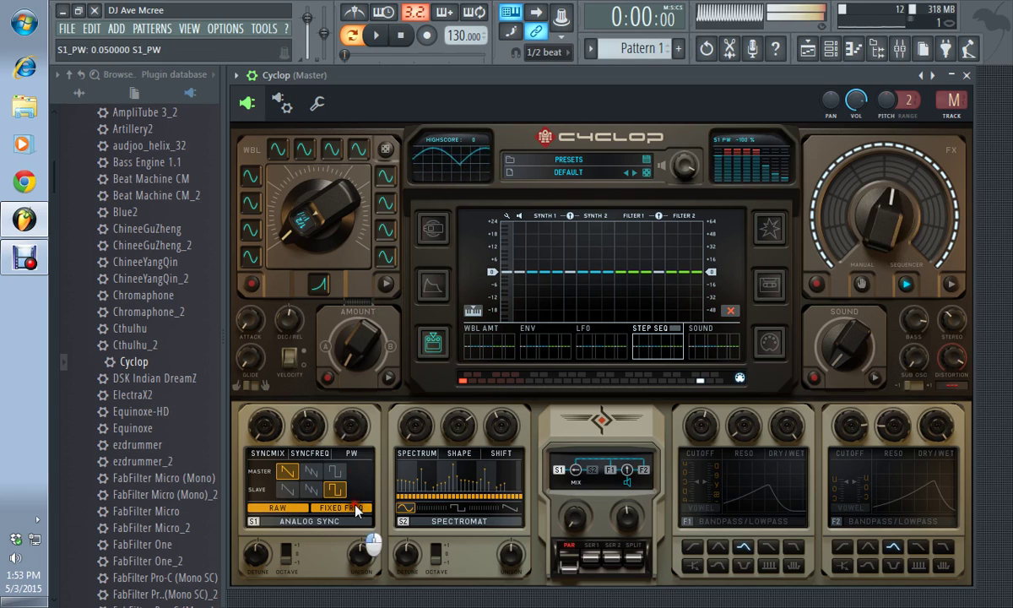
{"action": "left_click_drag", "start_coordinate": [350, 425], "coordinate": [354, 425]}
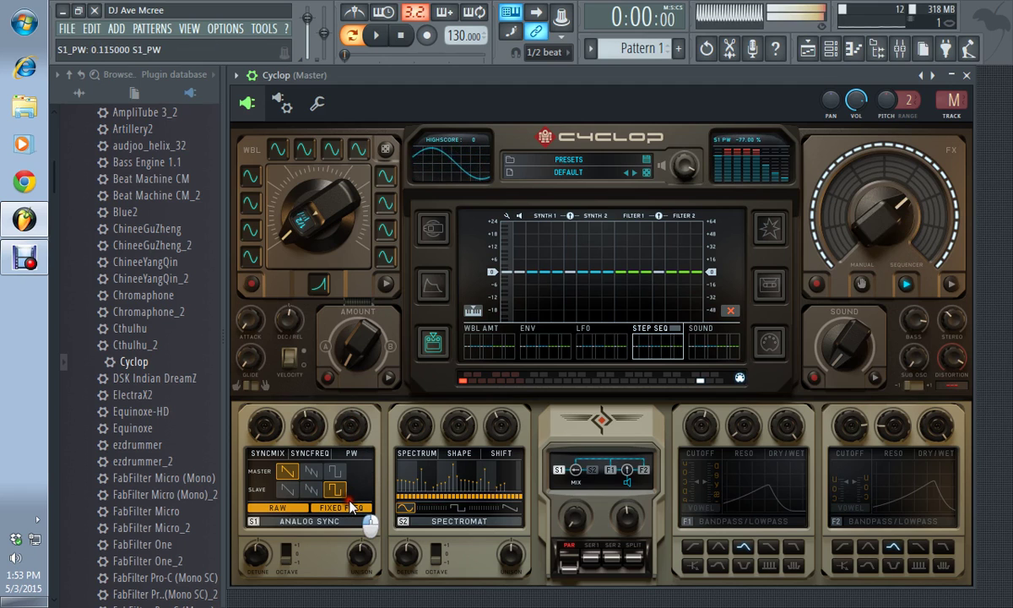
{"action": "left_click", "coordinate": [278, 507]}
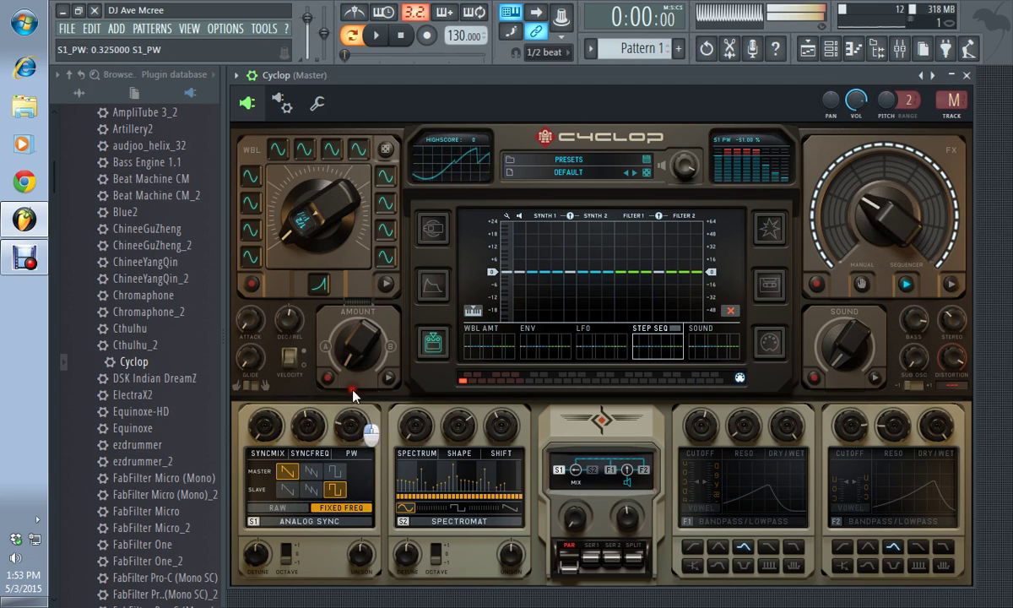
{"action": "left_click", "coordinate": [347, 508]}
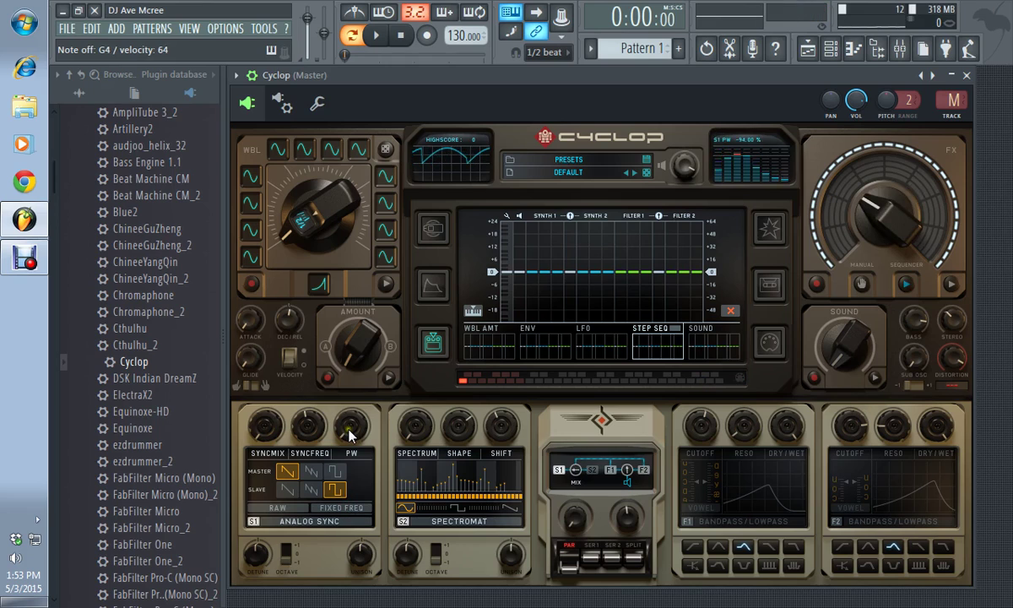
{"action": "mouse_move", "coordinate": [350, 433]}
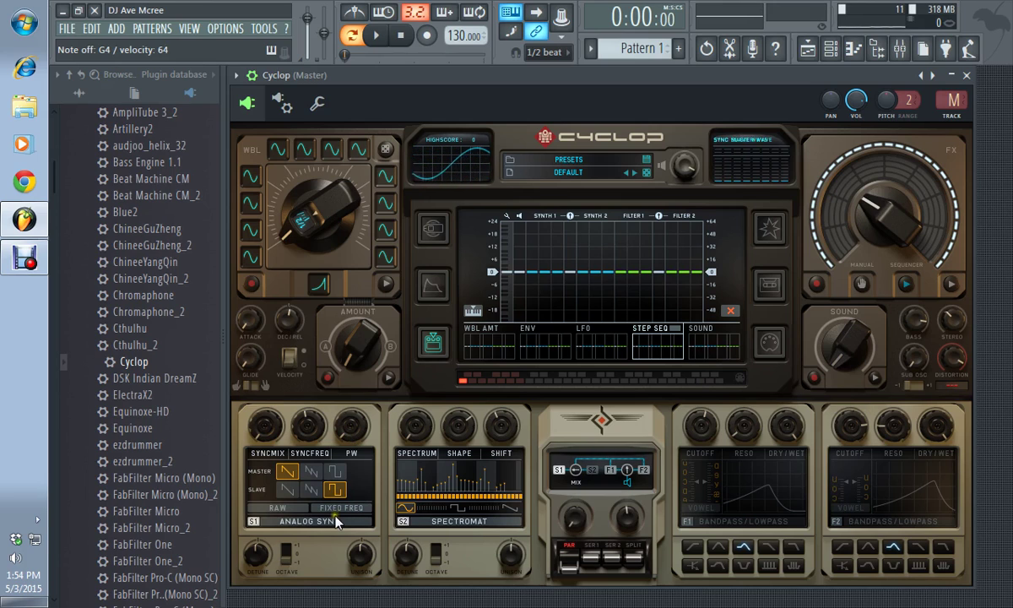
Switch the first synth to the FM engine and lower the master level to about 0.53
{"action": "left_click", "coordinate": [309, 492]}
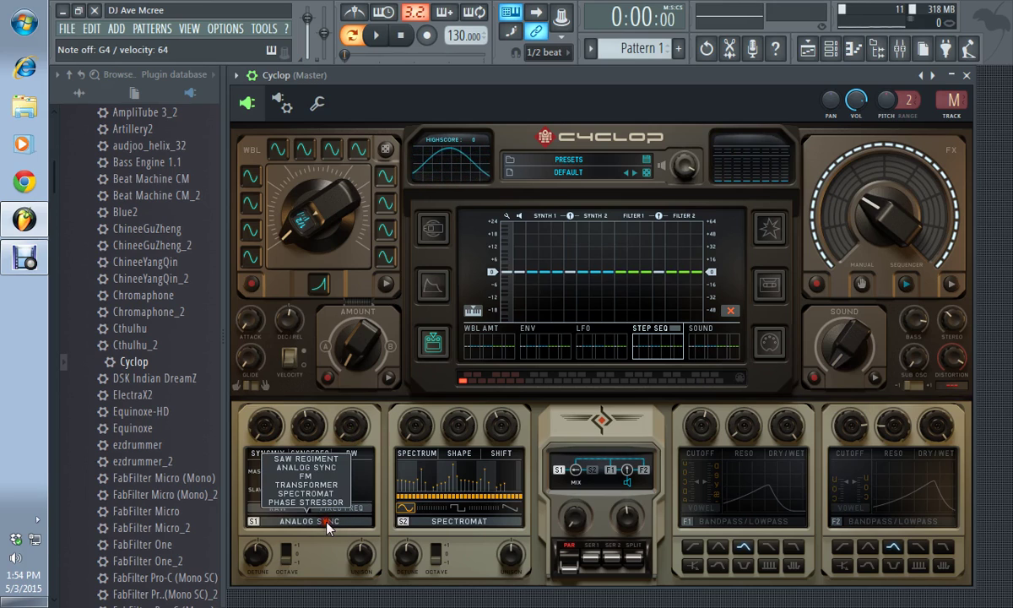
{"action": "left_click", "coordinate": [322, 477]}
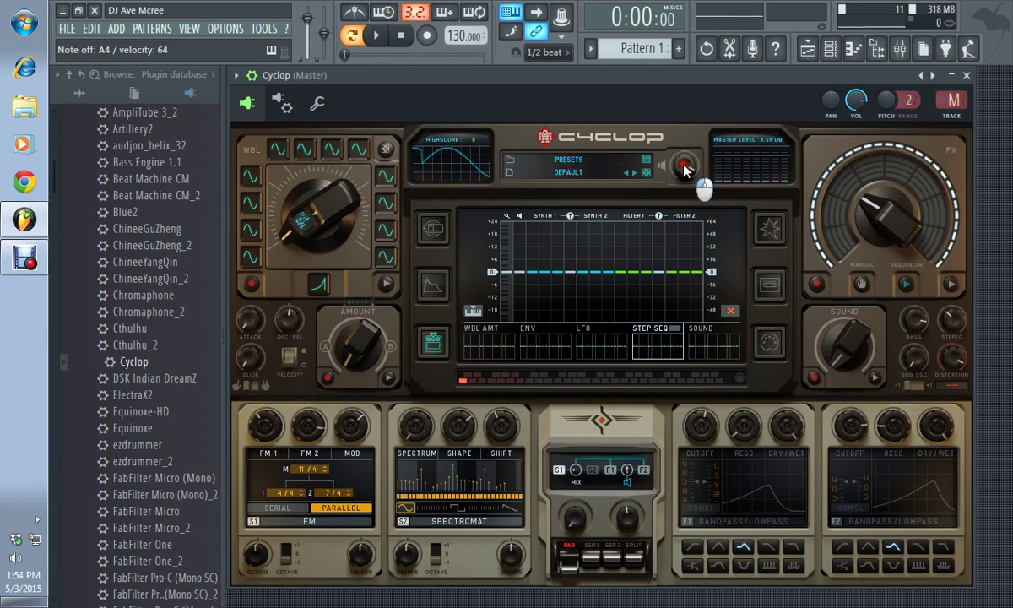
{"action": "mouse_move", "coordinate": [684, 173]}
{"action": "left_click_drag", "start_coordinate": [684, 174], "coordinate": [684, 205]}
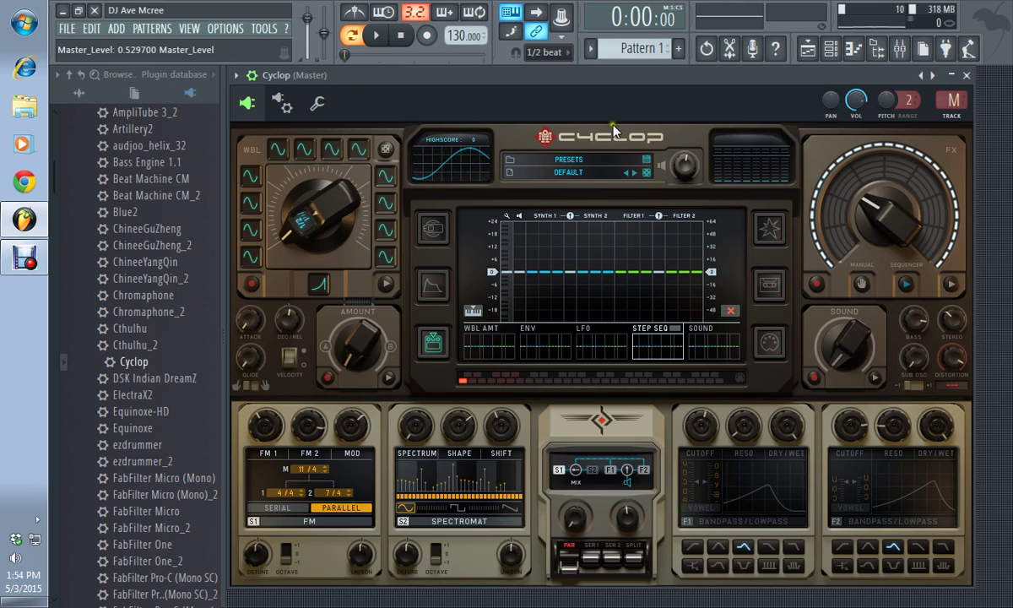
Sweep the FM engine's Mod amount while playing a note, and set FM to Serial with the second ratio at 40/4
{"action": "key", "text": "n"}
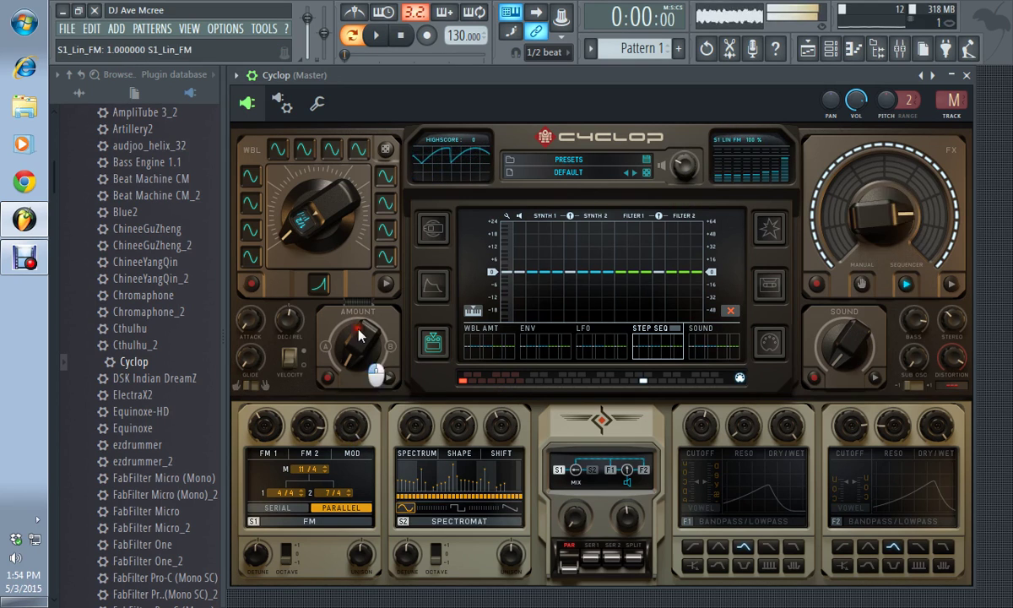
{"action": "left_click_drag", "start_coordinate": [362, 295], "coordinate": [372, 466]}
{"action": "left_click", "coordinate": [283, 507]}
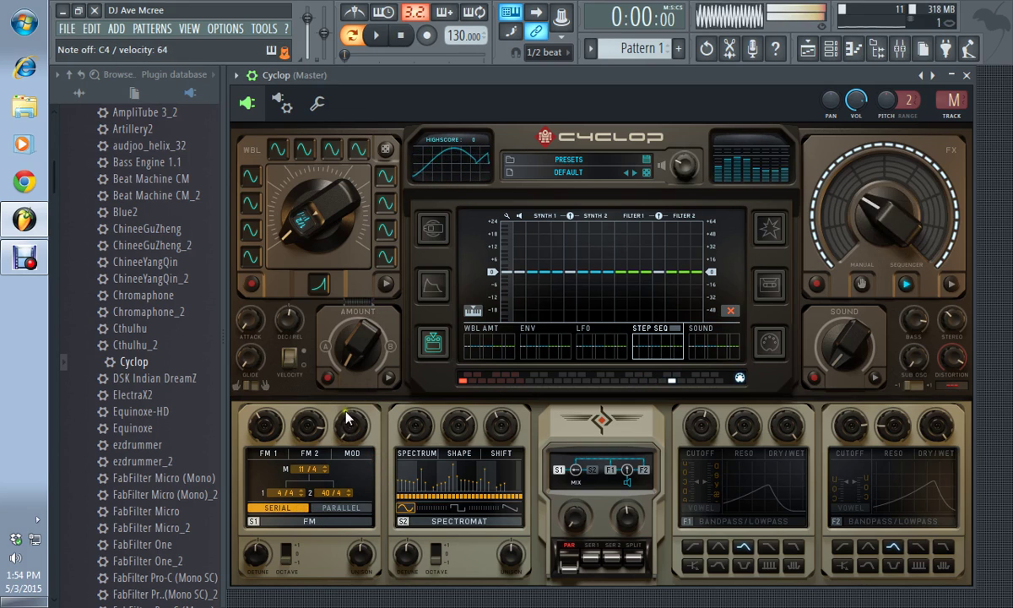
Switch the first synth to the Transformer engine, open its sample file browser, and cancel without loading a file
{"action": "left_click", "coordinate": [314, 521]}
{"action": "left_click", "coordinate": [309, 485]}
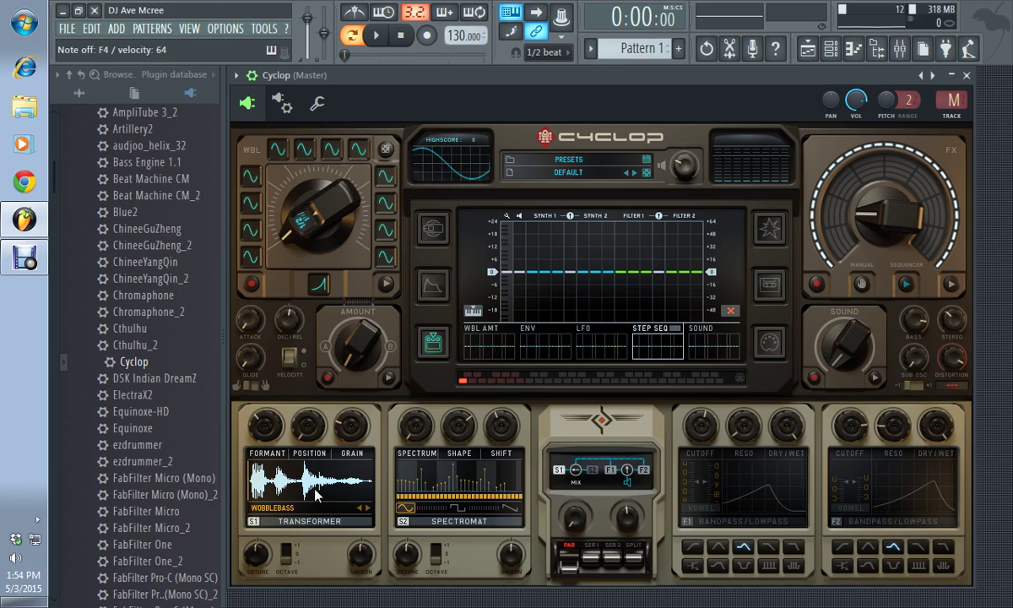
{"action": "left_click", "coordinate": [317, 497]}
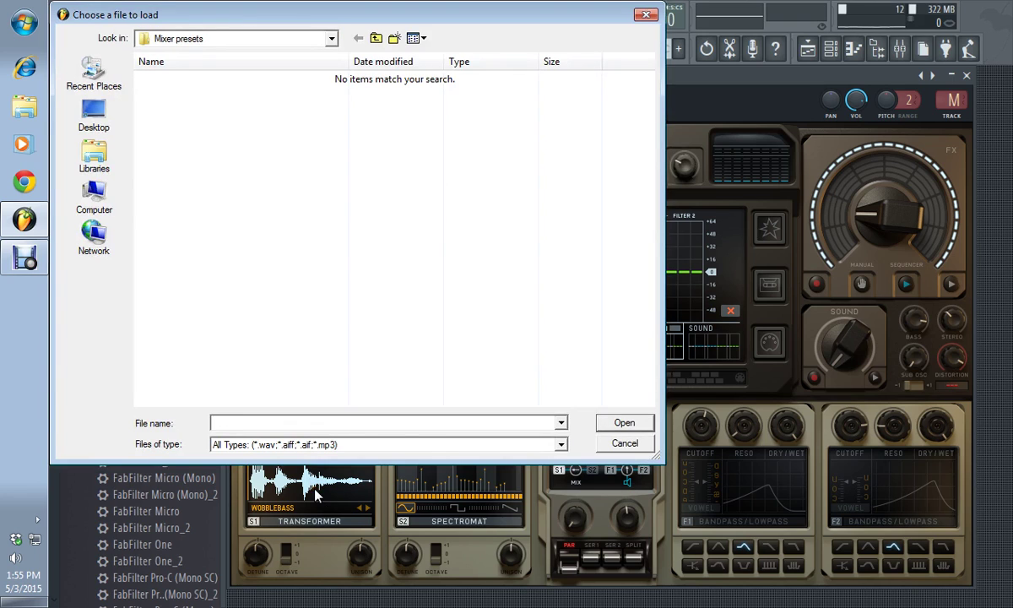
{"action": "left_click", "coordinate": [624, 444]}
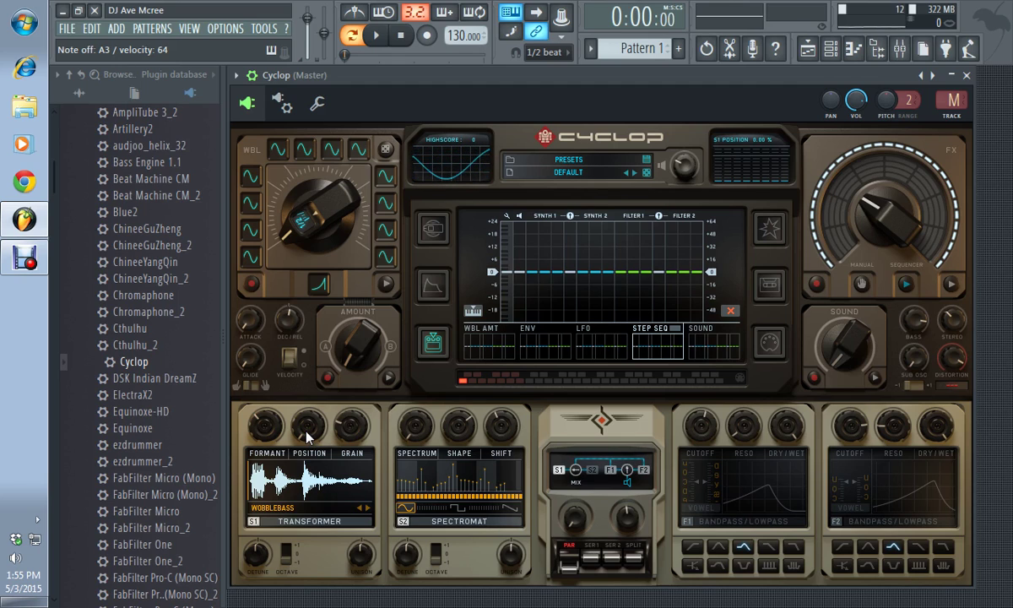
Sweep the Transformer's Position through the WobbleBass sample while playing notes, and return it to 0%
{"action": "left_click_drag", "start_coordinate": [309, 436], "coordinate": [302, 427]}
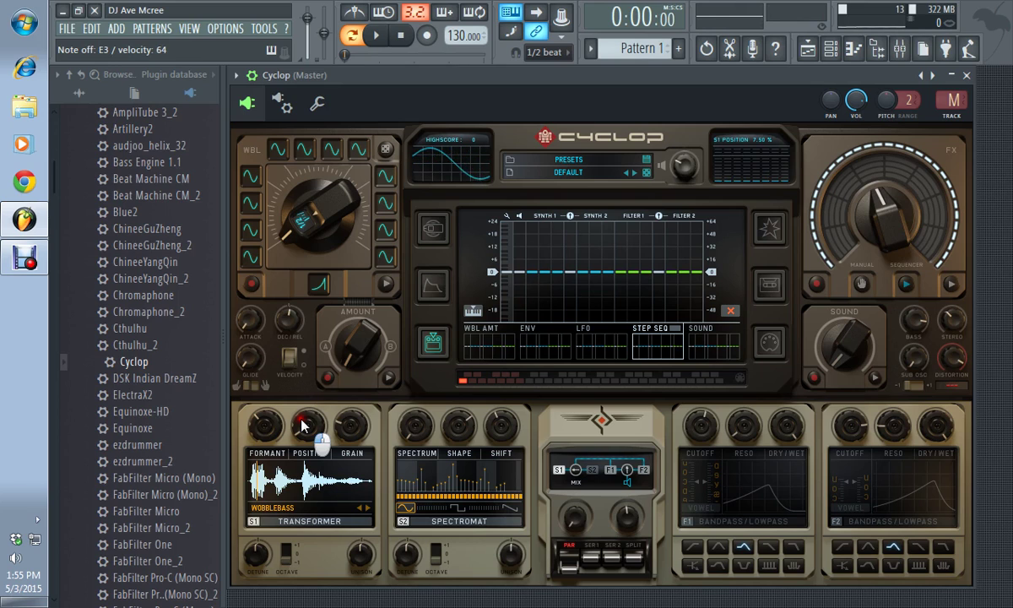
{"action": "left_click_drag", "start_coordinate": [302, 424], "coordinate": [290, 330]}
{"action": "left_click_drag", "start_coordinate": [295, 366], "coordinate": [291, 448]}
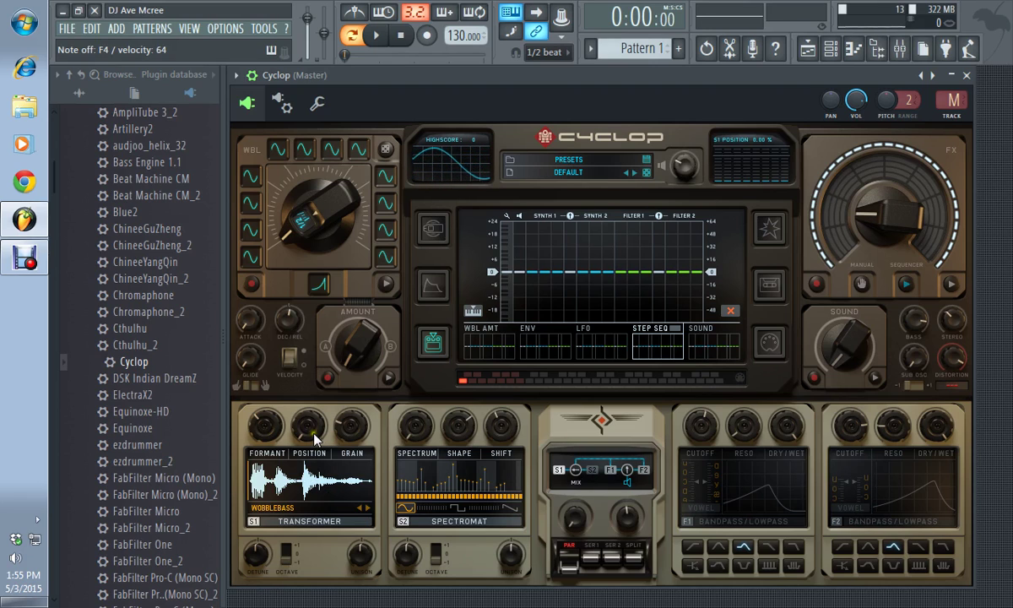
Audition the Transformer's Formant and Grain controls, returning Formant to 0% and raising Grain to 100%
{"action": "mouse_move", "coordinate": [269, 427]}
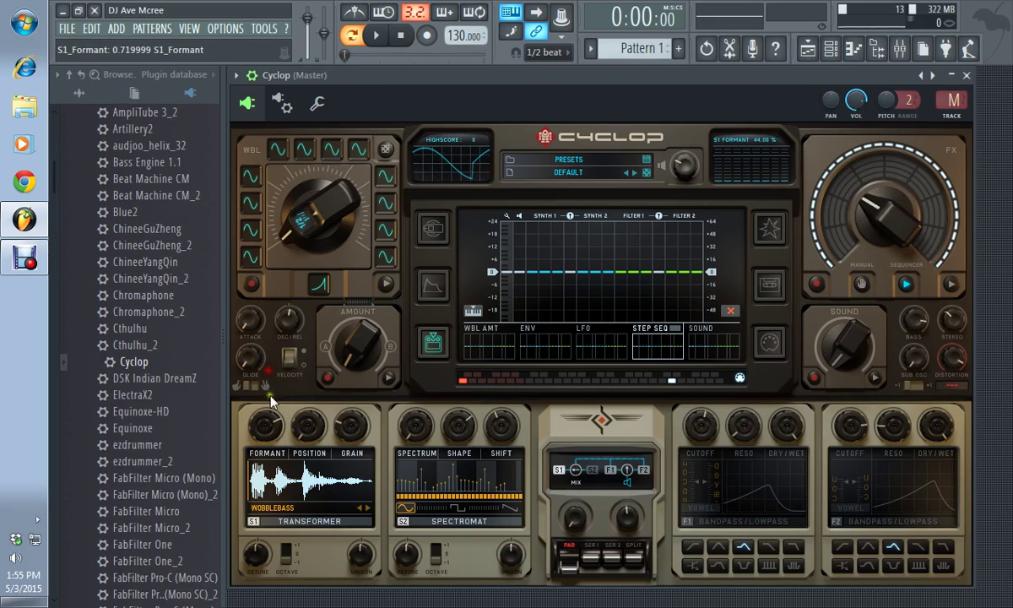
{"action": "mouse_move", "coordinate": [302, 413]}
{"action": "left_click_drag", "start_coordinate": [265, 422], "coordinate": [272, 504]}
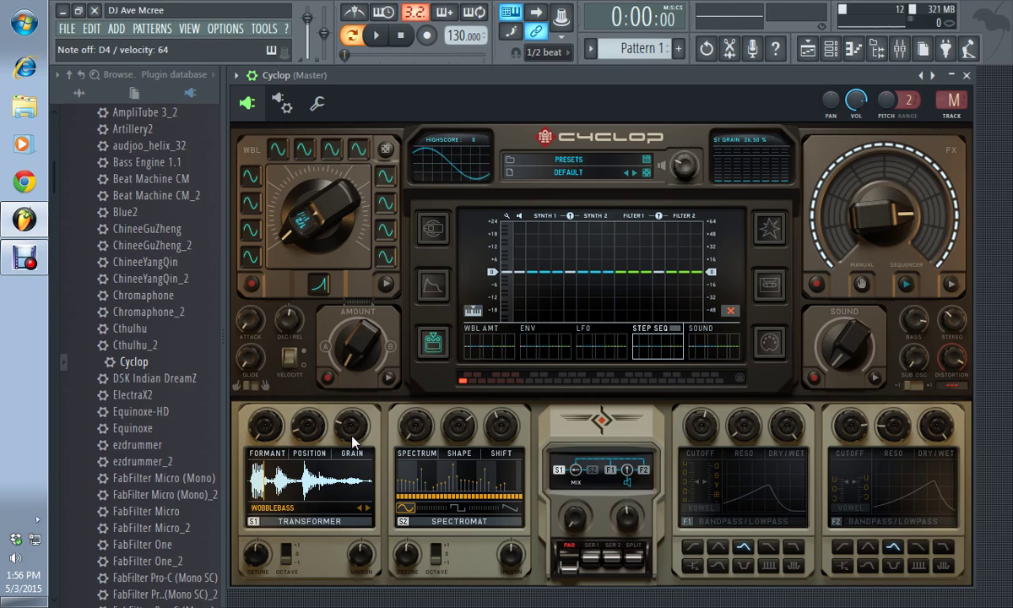
{"action": "left_click_drag", "start_coordinate": [353, 442], "coordinate": [341, 297]}
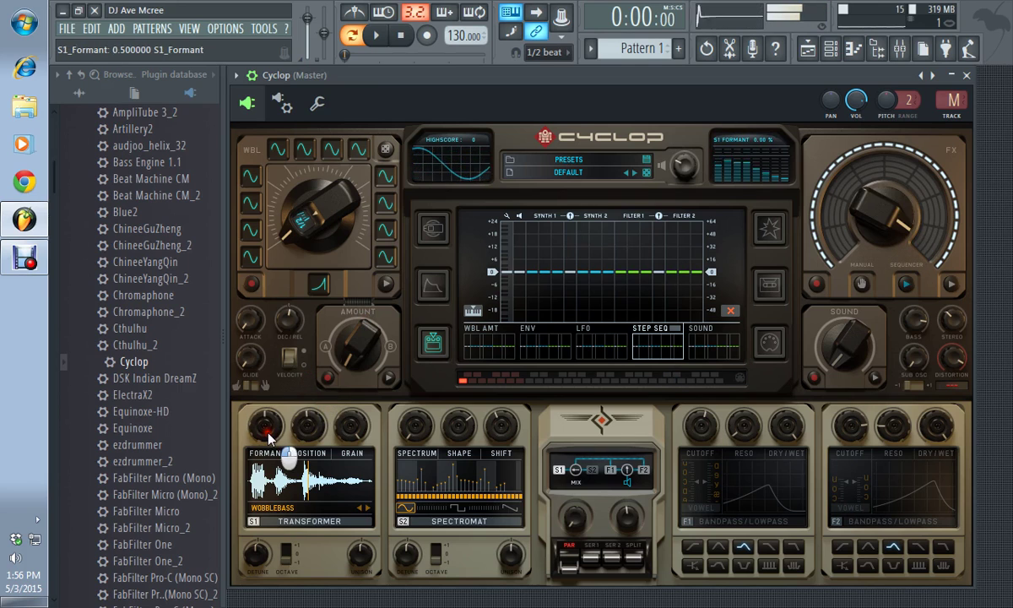
{"action": "left_click_drag", "start_coordinate": [351, 423], "coordinate": [358, 400]}
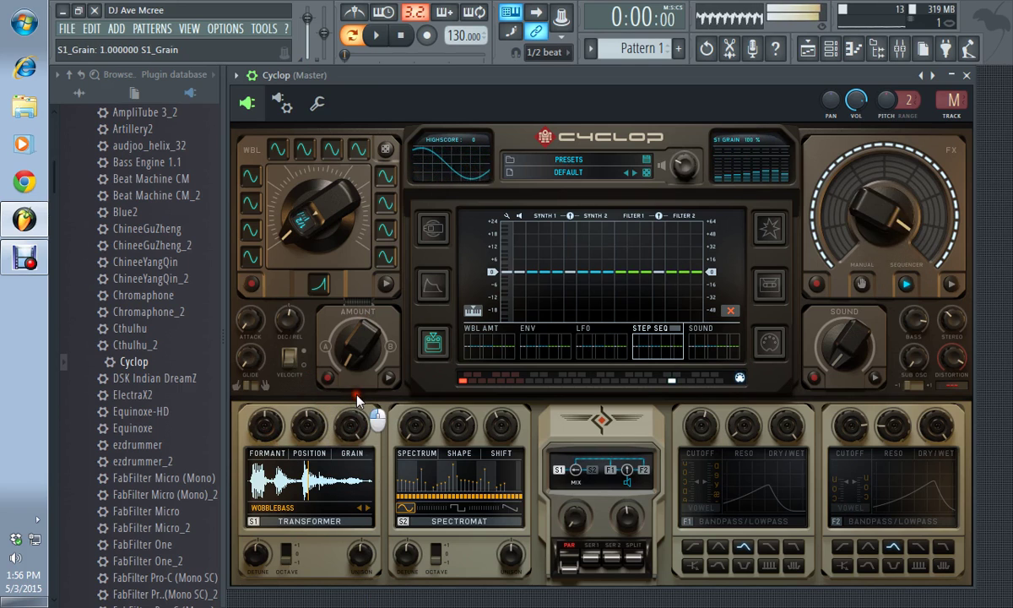
Switch the first synth to Phase Stressor and raise its Mod and Symmetry to 100% while playing a note
{"action": "left_click", "coordinate": [321, 521]}
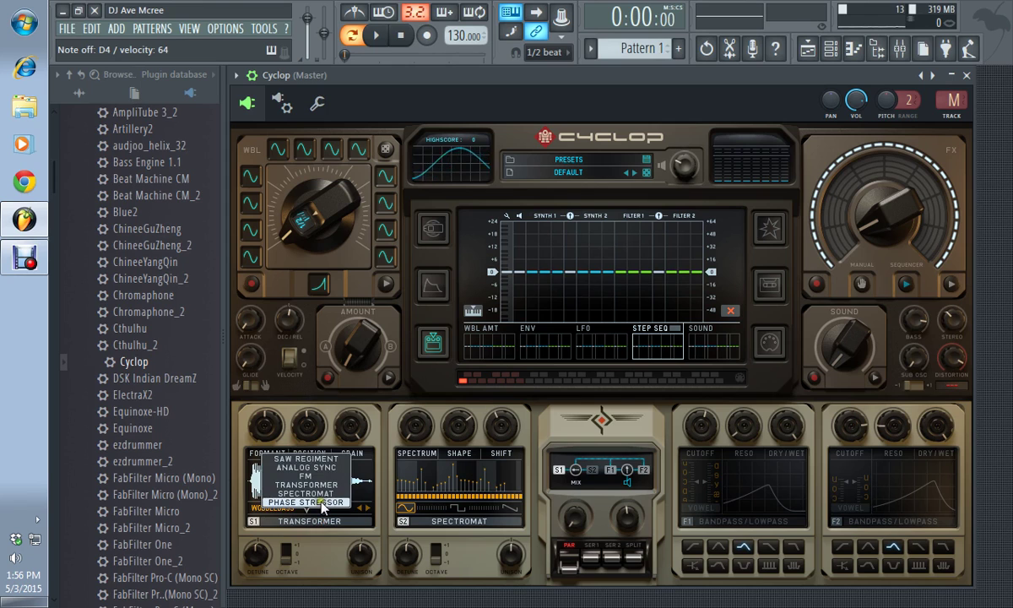
{"action": "left_click", "coordinate": [323, 505]}
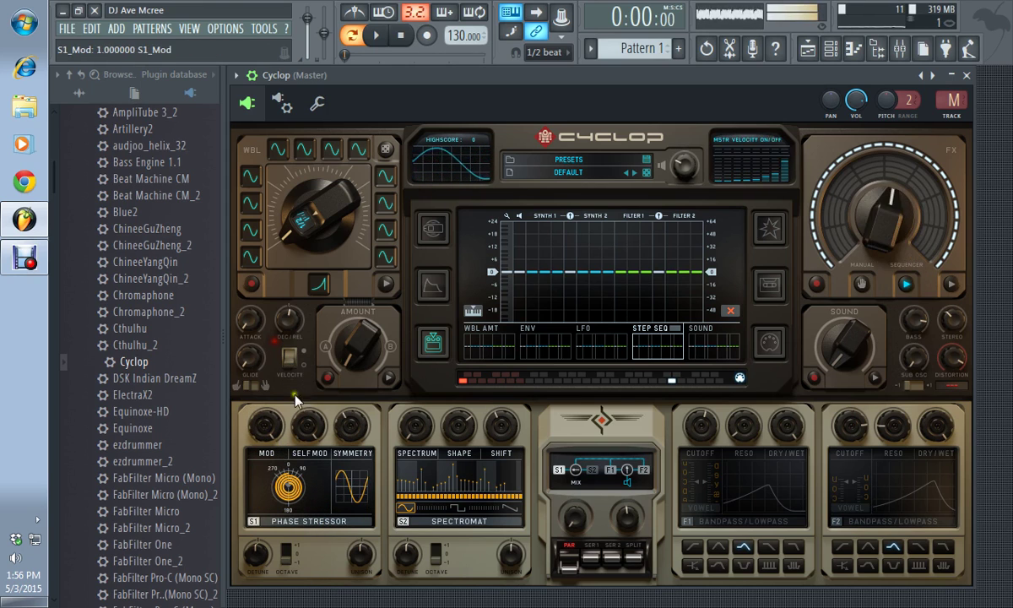
{"action": "left_click_drag", "start_coordinate": [311, 557], "coordinate": [373, 403]}
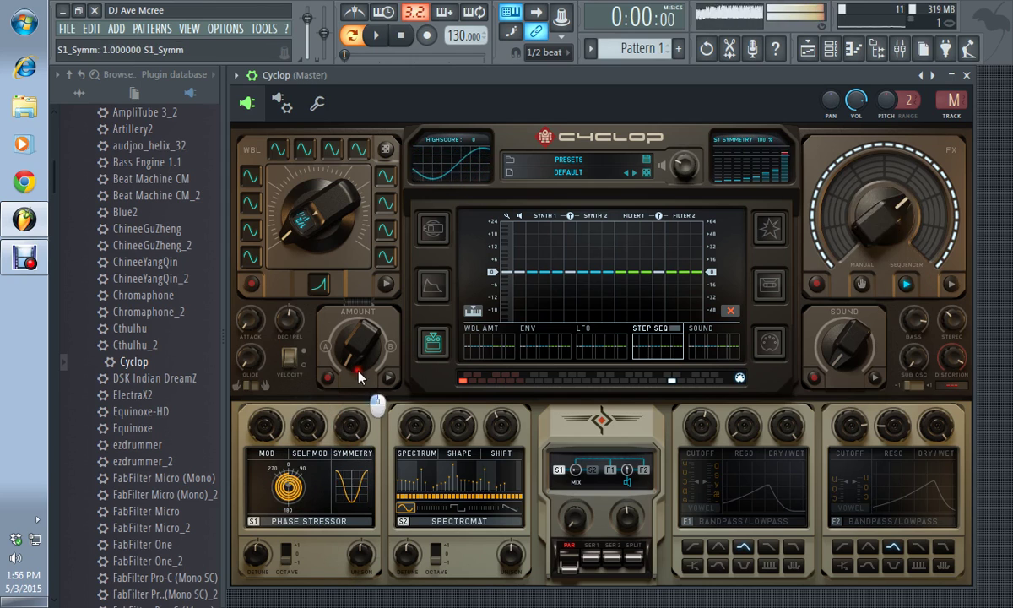
Return the first synth to the Transformer engine and move Position to just under halfway through the sample
{"action": "left_click", "coordinate": [302, 531]}
{"action": "left_click", "coordinate": [308, 478]}
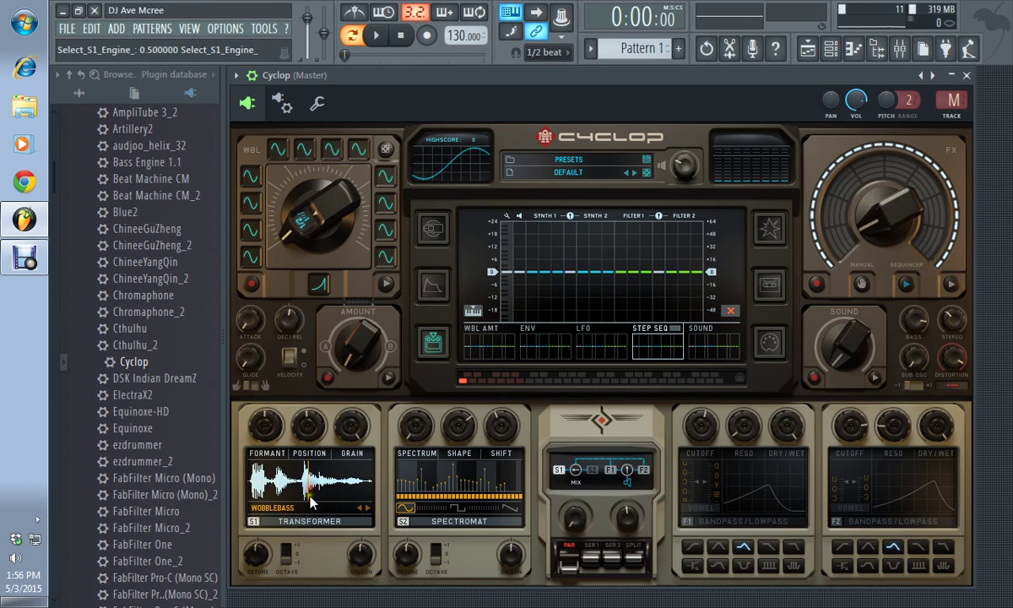
{"action": "left_click_drag", "start_coordinate": [363, 560], "coordinate": [302, 433]}
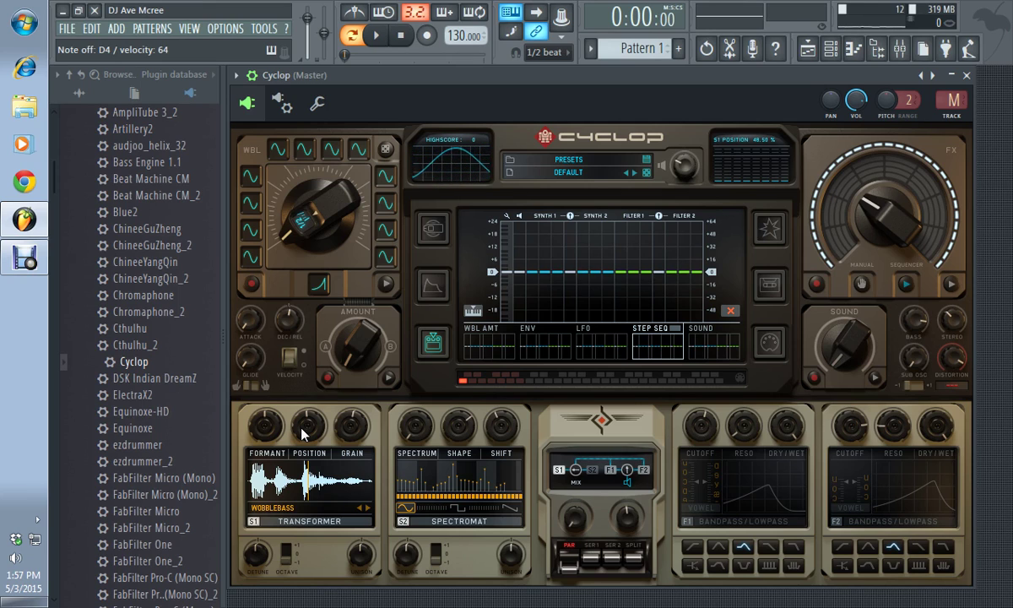
Turn on filter 1 and step through its filter types, ending on Ripple
{"action": "left_click", "coordinate": [690, 522]}
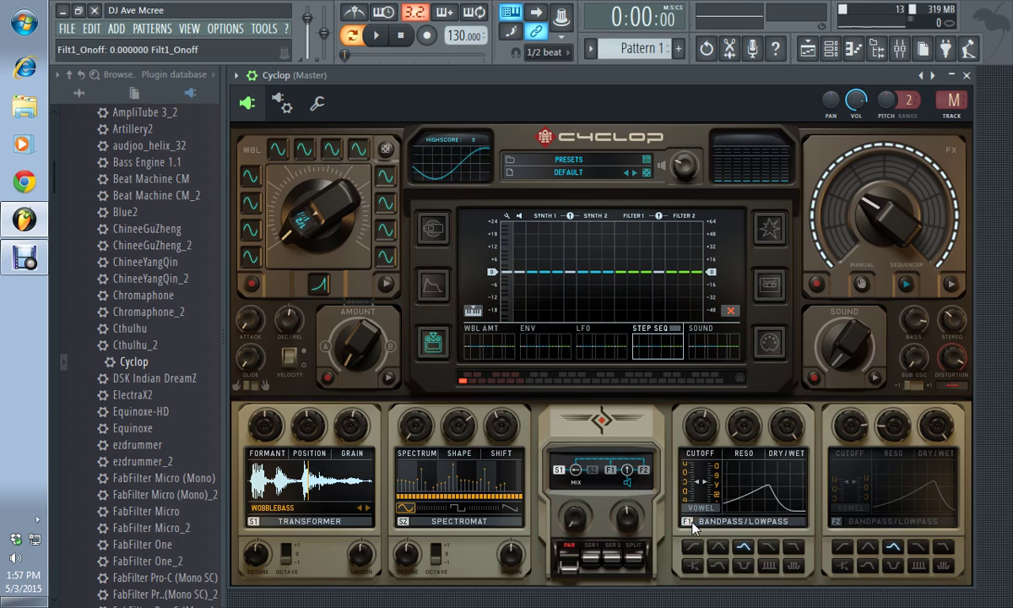
{"action": "left_click", "coordinate": [691, 523]}
{"action": "left_click", "coordinate": [691, 523]}
{"action": "left_click", "coordinate": [717, 547]}
{"action": "left_click", "coordinate": [742, 548]}
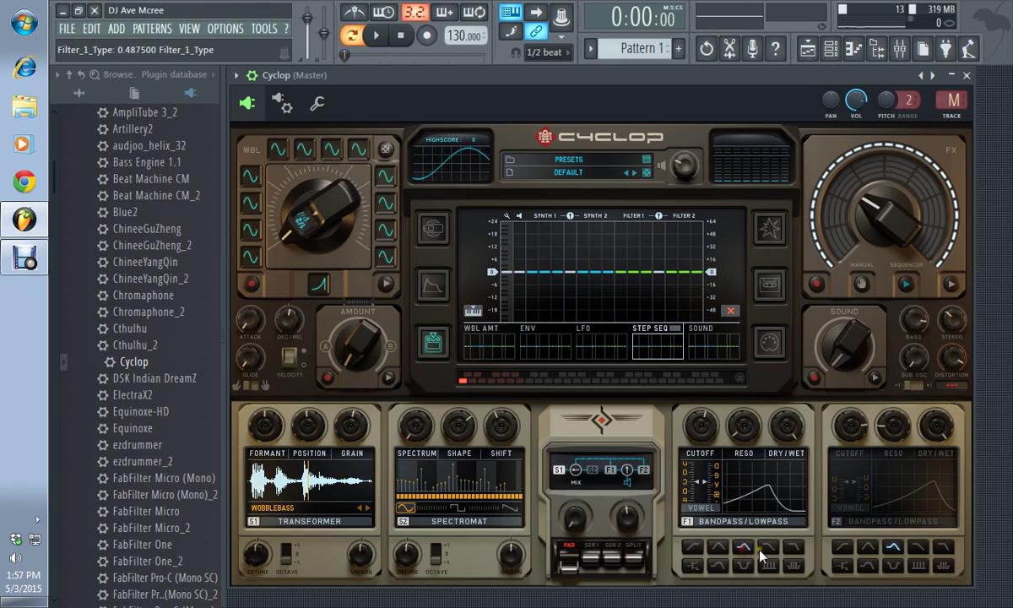
{"action": "left_click", "coordinate": [767, 548]}
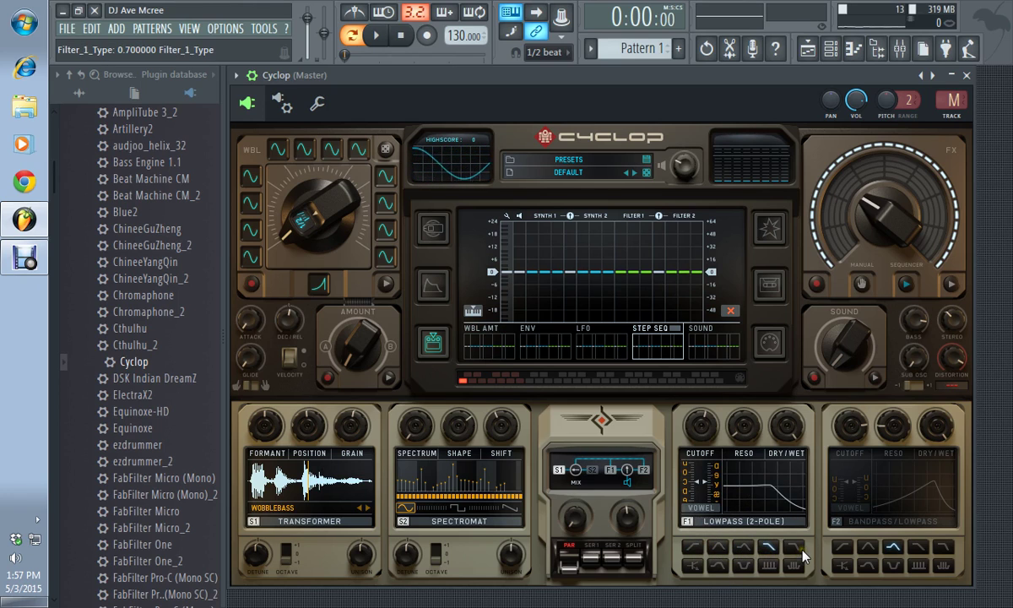
{"action": "left_click", "coordinate": [802, 550]}
{"action": "left_click", "coordinate": [794, 566]}
{"action": "left_click", "coordinate": [774, 565]}
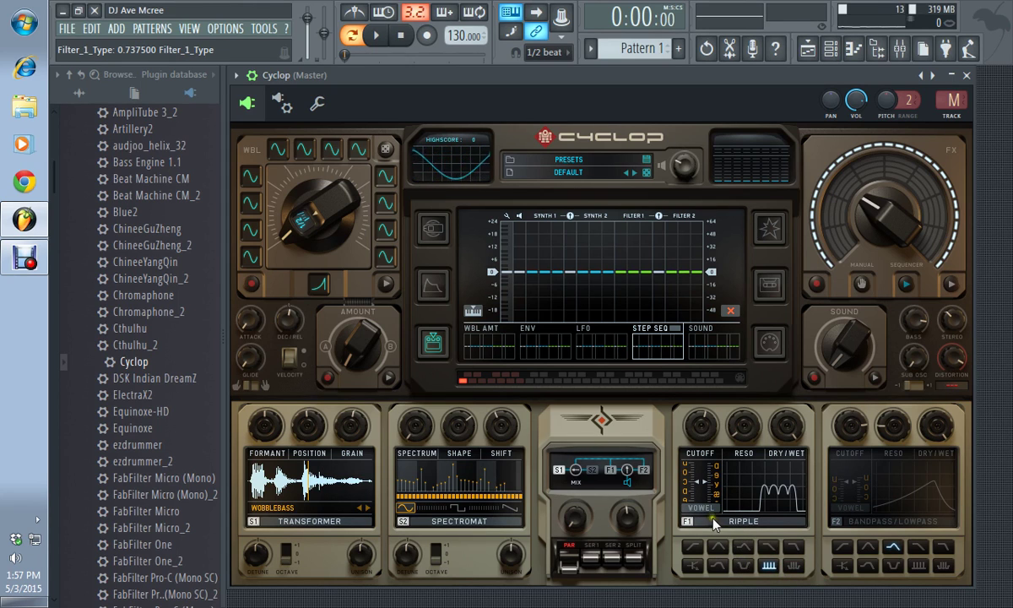
Toggle filter 1's Vowel mode on and off, and switch the first synth to Saw Regiment
{"action": "left_click", "coordinate": [705, 508]}
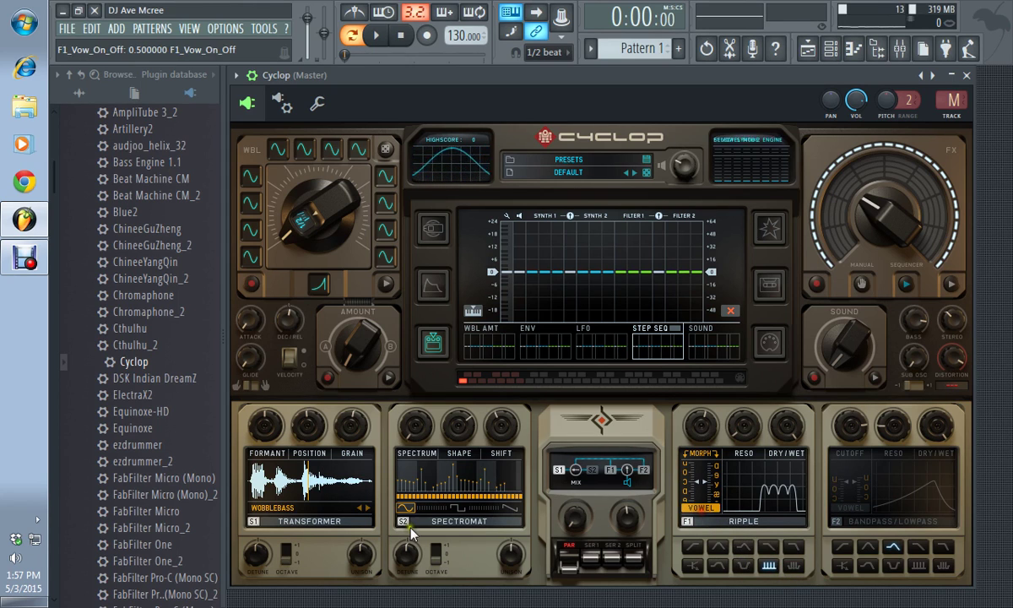
{"action": "left_click", "coordinate": [319, 490]}
{"action": "left_click", "coordinate": [312, 449]}
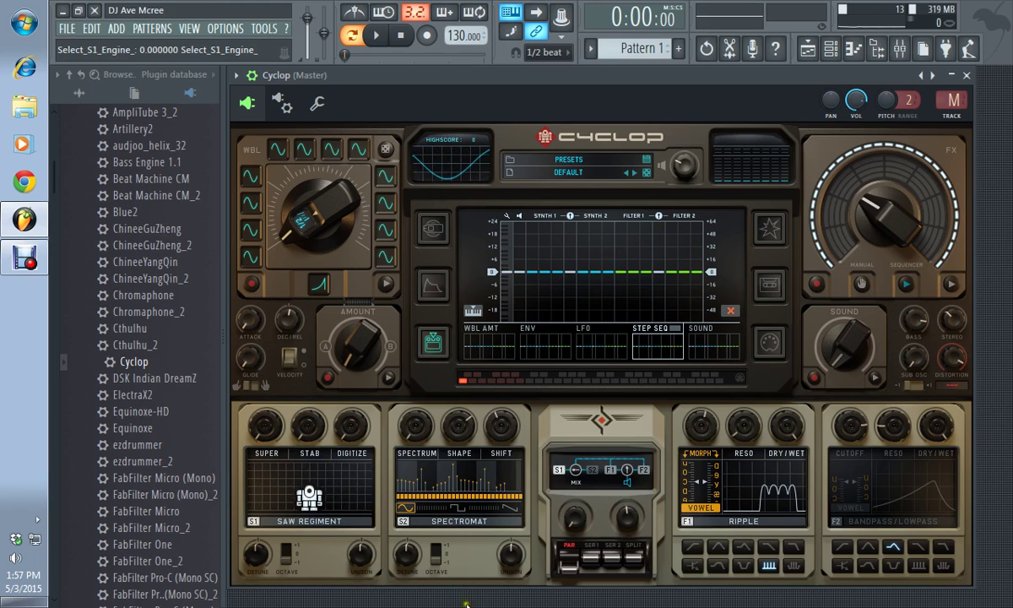
{"action": "left_click", "coordinate": [695, 510]}
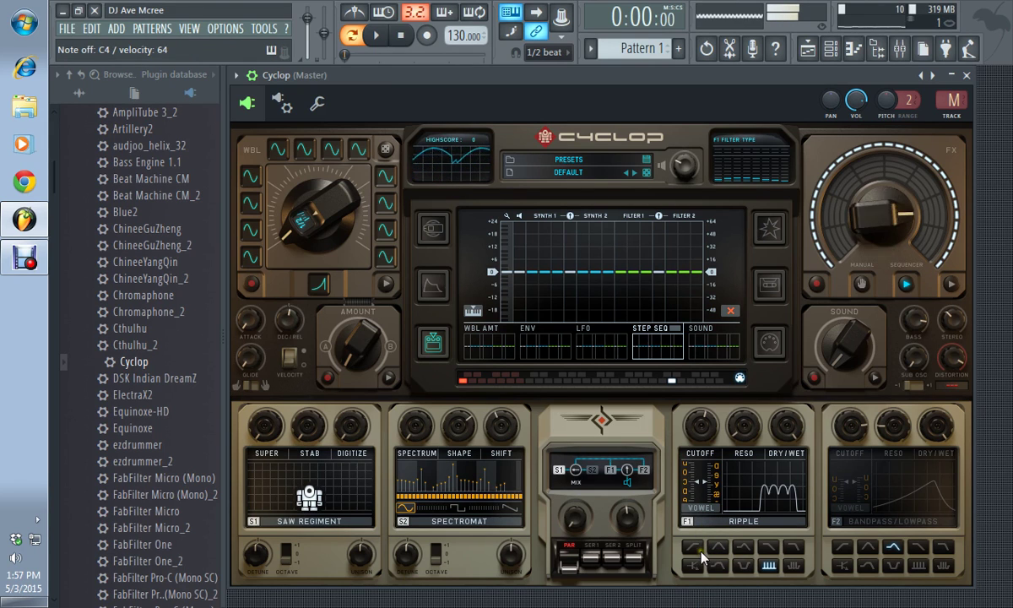
Audition further filter 1 types, including Lowpass (2-Pole), and settle on Bandpass
{"action": "left_click", "coordinate": [743, 546]}
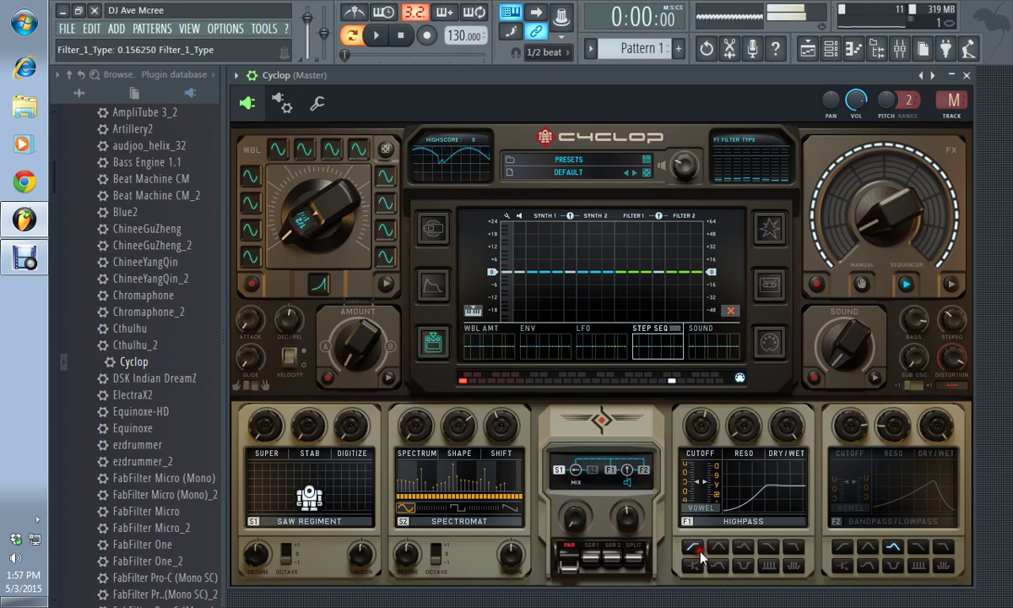
{"action": "left_click", "coordinate": [770, 548]}
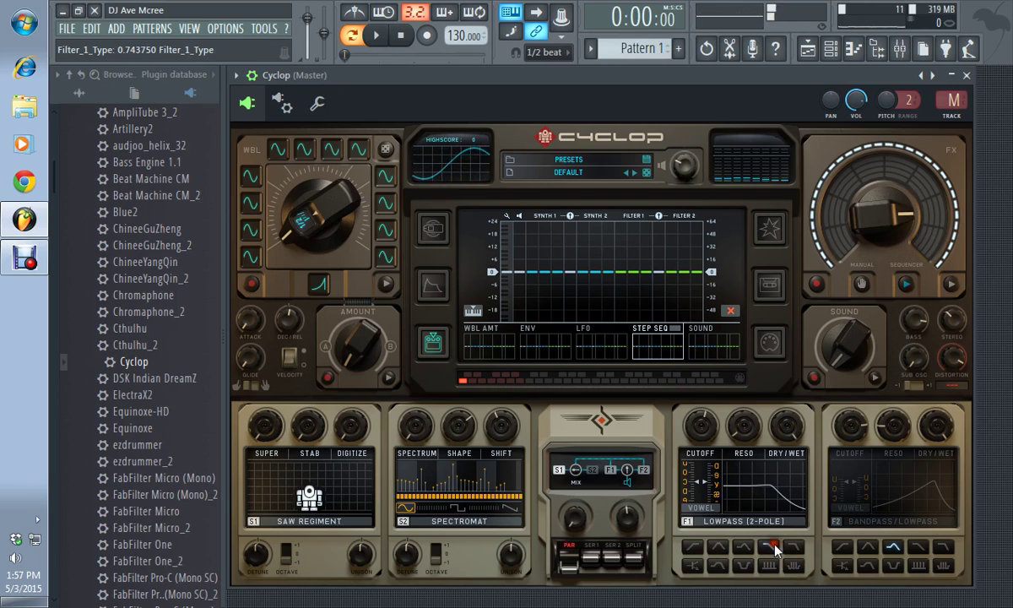
{"action": "left_click_drag", "start_coordinate": [738, 497], "coordinate": [777, 494]}
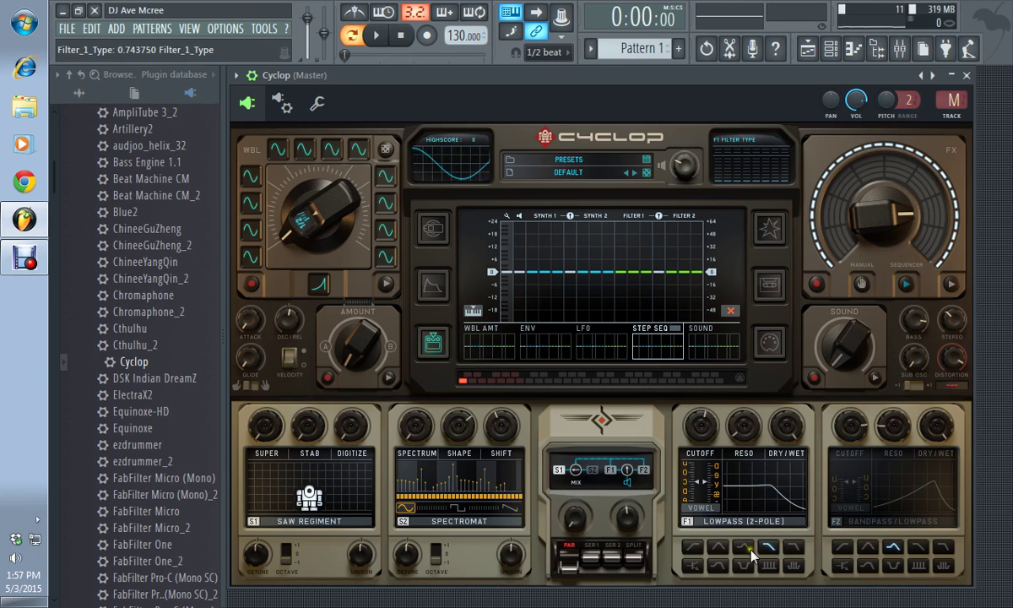
{"action": "left_click", "coordinate": [710, 548]}
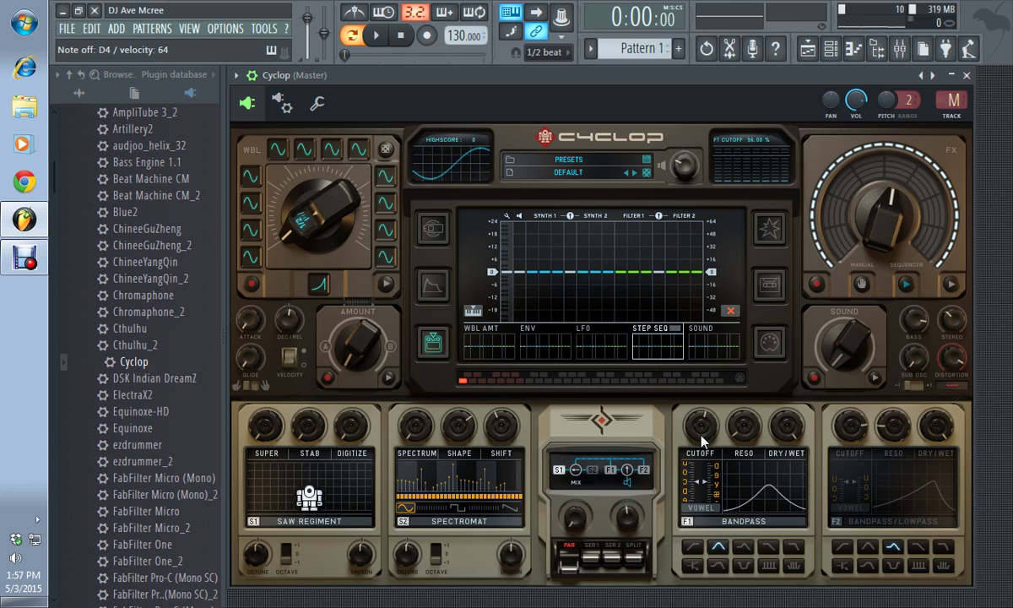
Sweep the bandpass filter's cutoff and resonance while playing notes, and lower its Dry/Wet mix before restoring it to 100%
{"action": "mouse_move", "coordinate": [700, 440]}
{"action": "left_mouse_down"}
{"action": "mouse_move", "coordinate": [701, 414]}
{"action": "mouse_move", "coordinate": [726, 394]}
{"action": "mouse_move", "coordinate": [704, 453]}
{"action": "mouse_move", "coordinate": [726, 401]}
{"action": "mouse_move", "coordinate": [715, 384]}
{"action": "mouse_move", "coordinate": [694, 451]}
{"action": "left_mouse_up"}
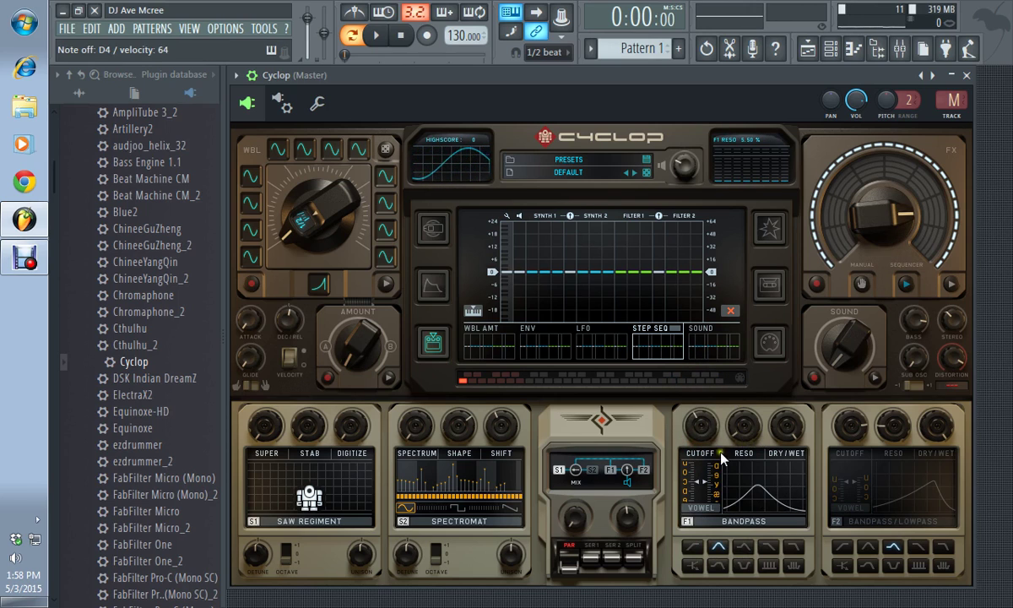
{"action": "left_click_drag", "start_coordinate": [742, 440], "coordinate": [746, 314]}
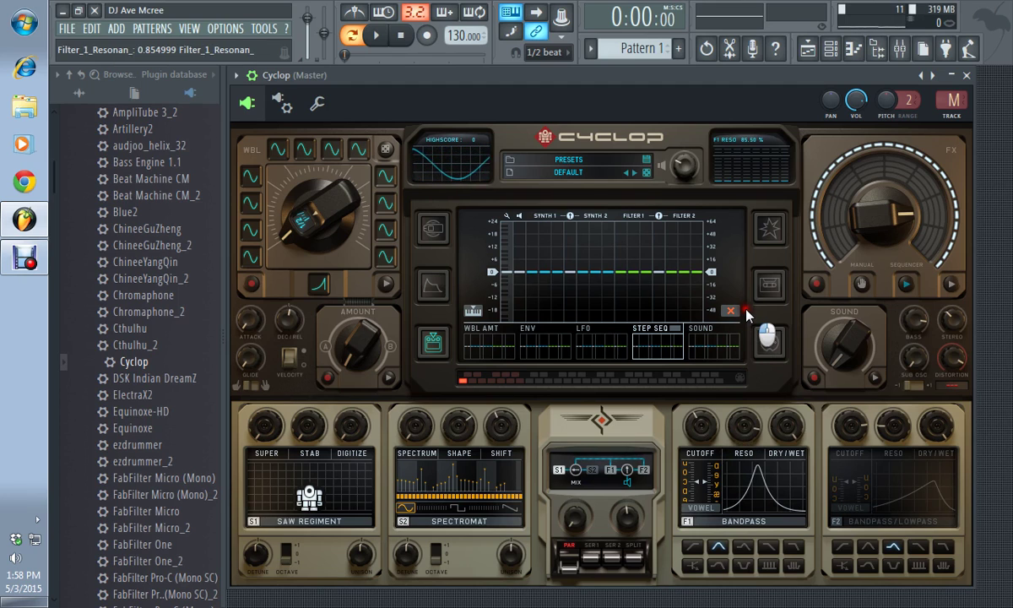
{"action": "left_click_drag", "start_coordinate": [747, 314], "coordinate": [734, 357]}
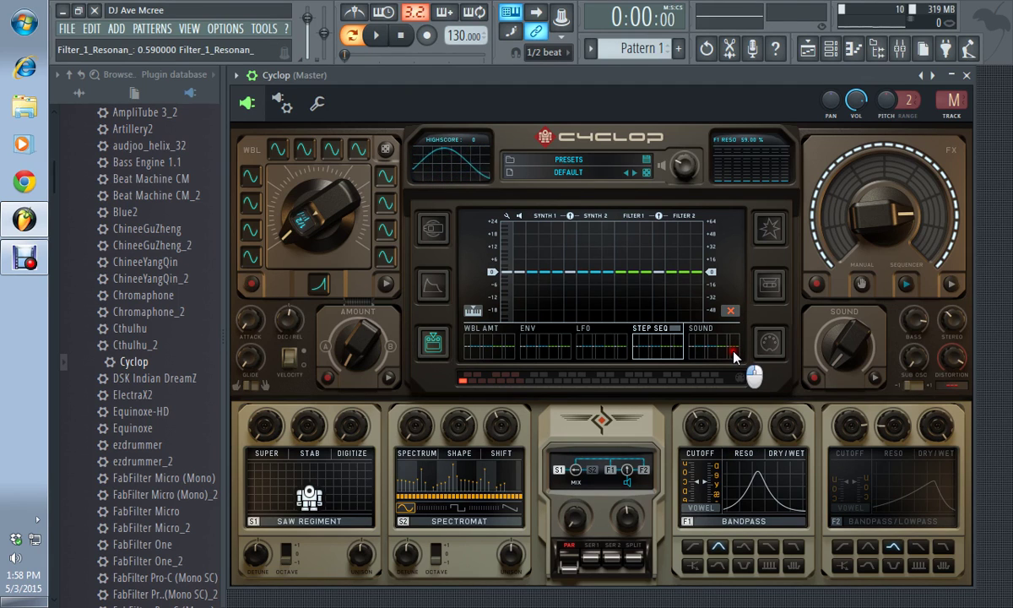
{"action": "left_click_drag", "start_coordinate": [734, 357], "coordinate": [710, 275]}
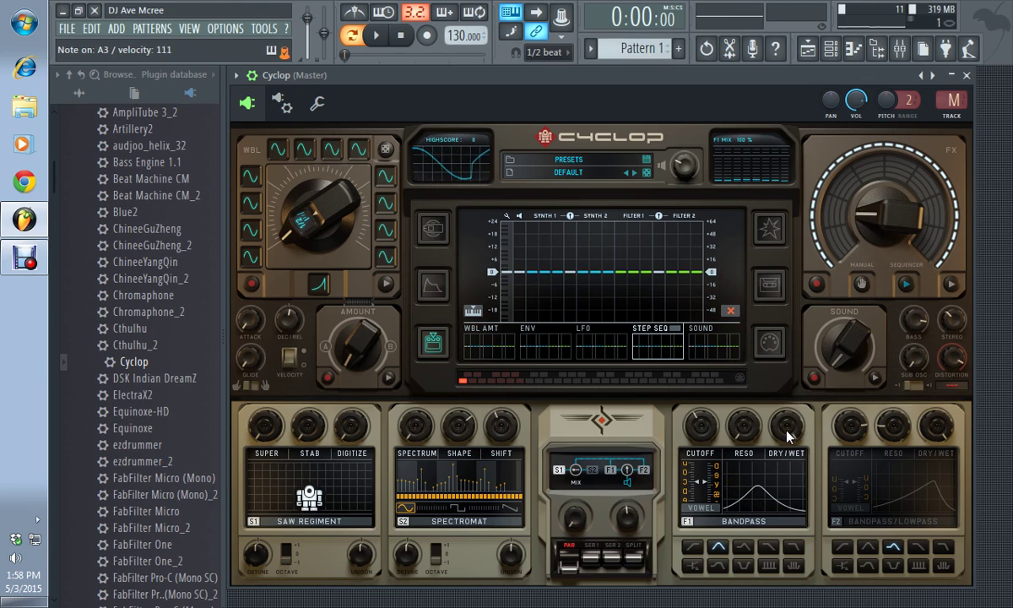
{"action": "left_click_drag", "start_coordinate": [787, 435], "coordinate": [787, 515]}
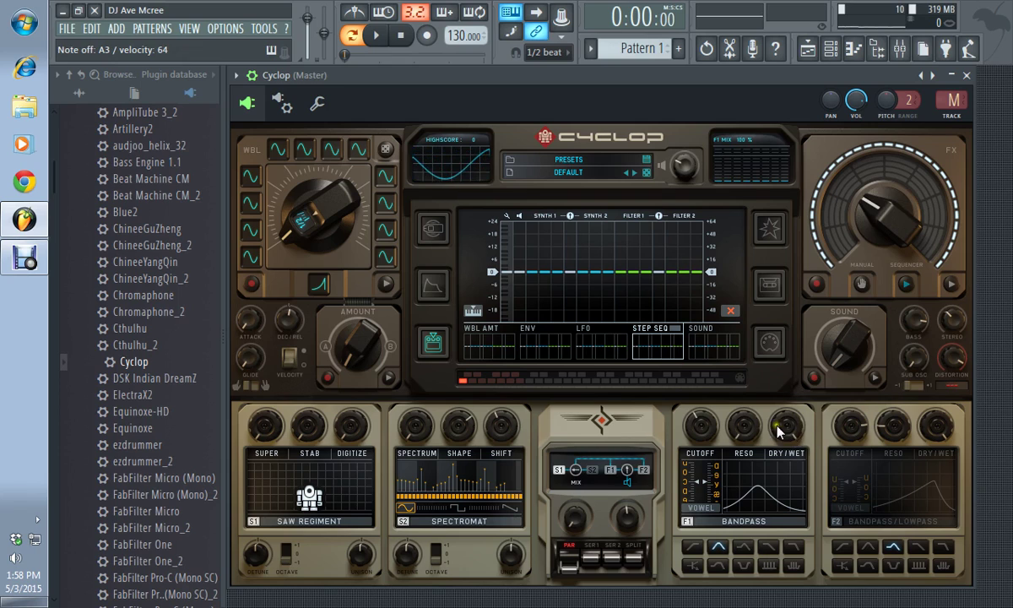
Turn on filter 1's Vowel mode, change its second vowel while playing notes, and turn Vowel mode off
{"action": "left_click", "coordinate": [708, 510]}
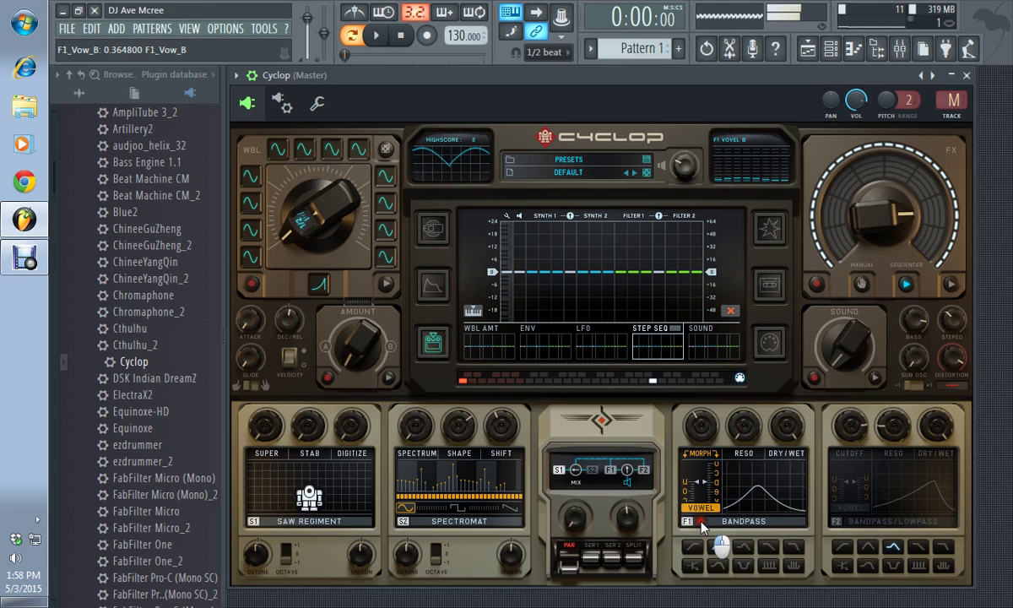
{"action": "left_click_drag", "start_coordinate": [718, 458], "coordinate": [714, 473]}
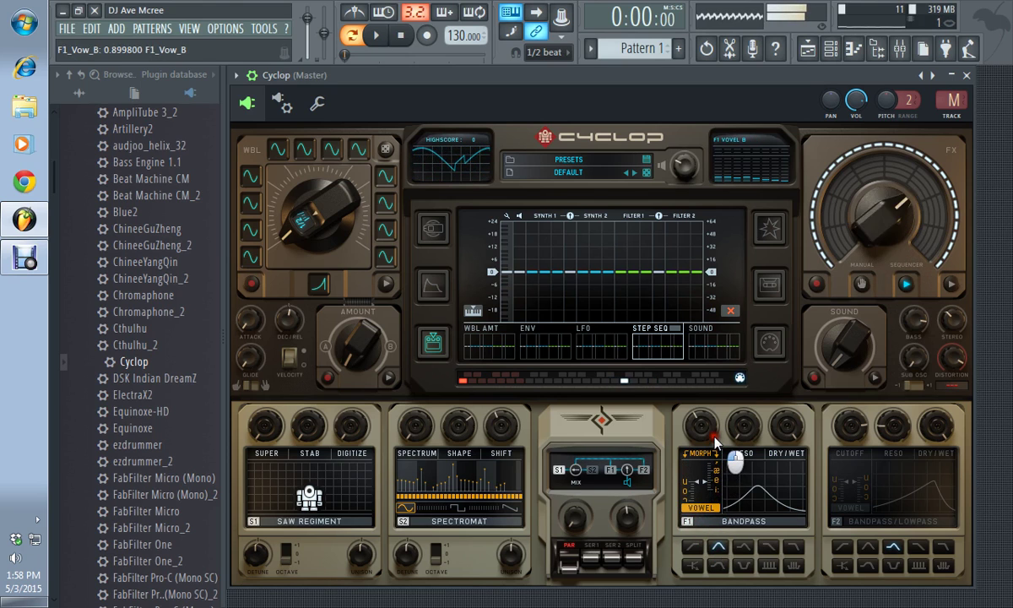
{"action": "left_click", "coordinate": [697, 384]}
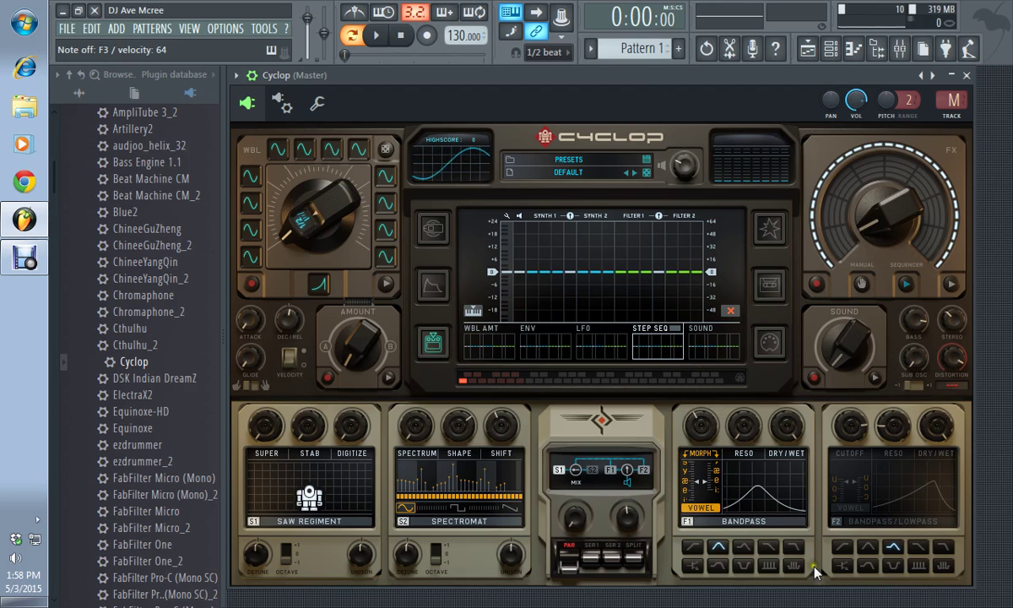
{"action": "left_click", "coordinate": [700, 506]}
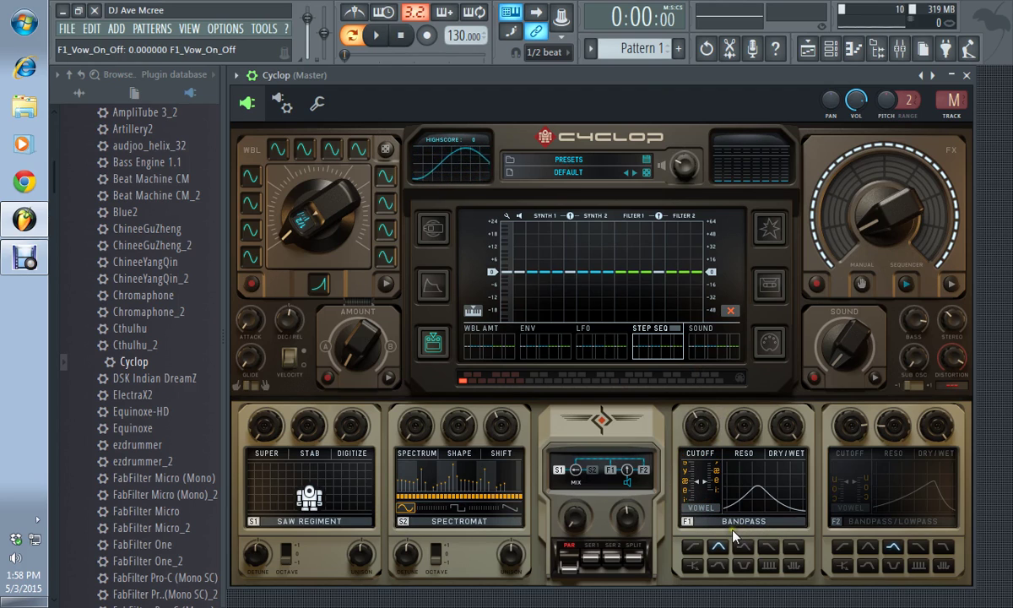
Switch the first synth to Transformer, and toggle filter 1's Vowel mode on and off while playing notes
{"action": "left_click", "coordinate": [273, 490]}
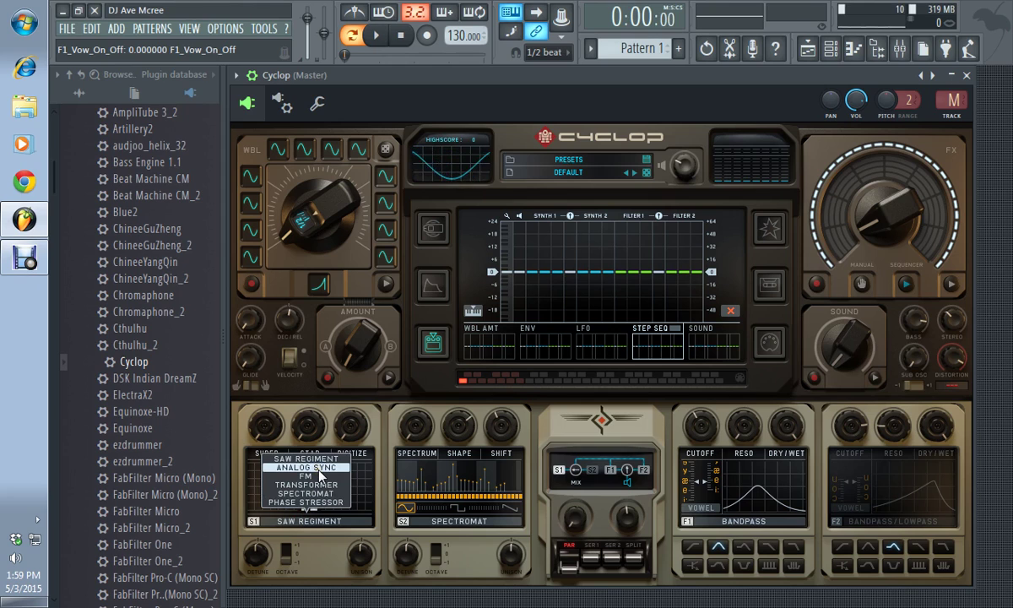
{"action": "left_click", "coordinate": [318, 486]}
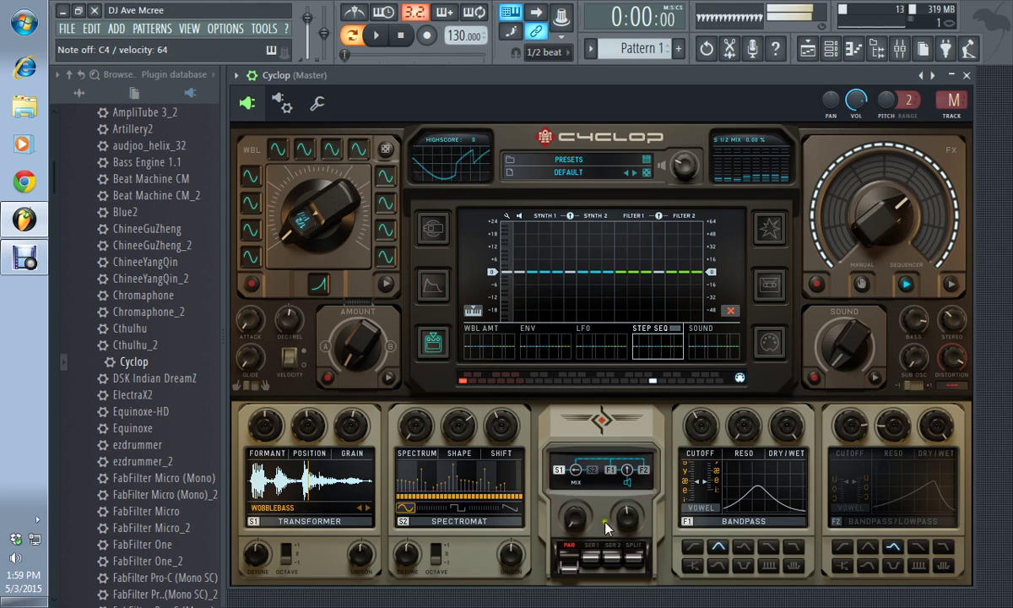
{"action": "left_click", "coordinate": [683, 510]}
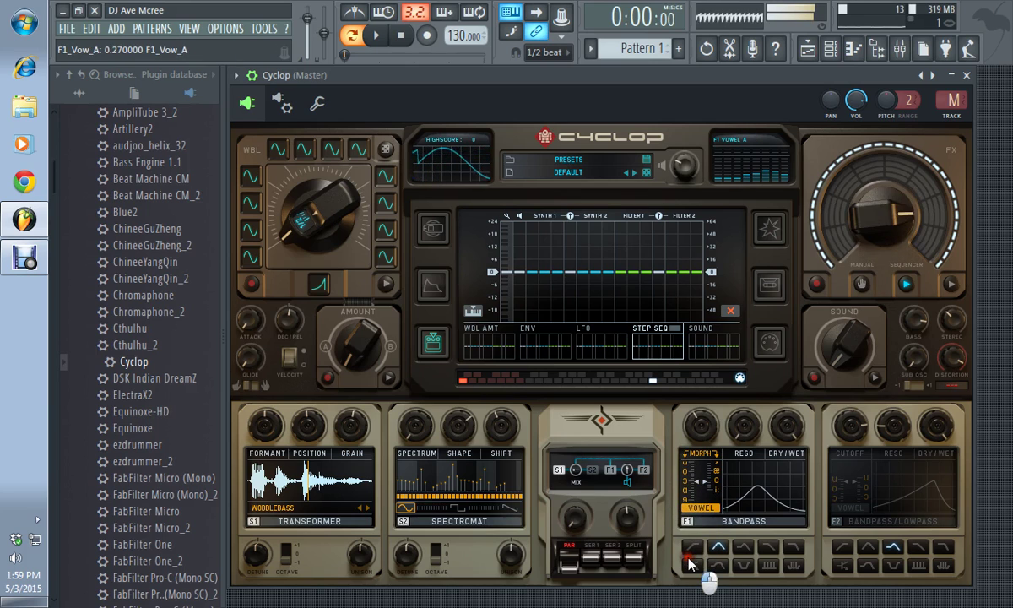
{"action": "left_click", "coordinate": [699, 507]}
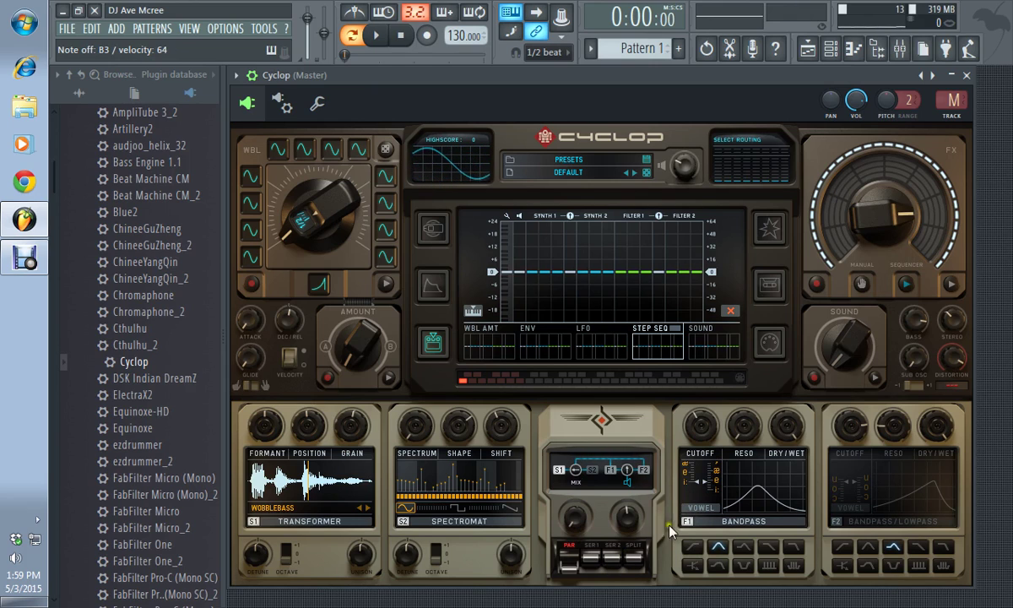
Show the wobble amount modulation assignments and set all wobble LFO waves to sine
{"action": "left_click", "coordinate": [486, 347]}
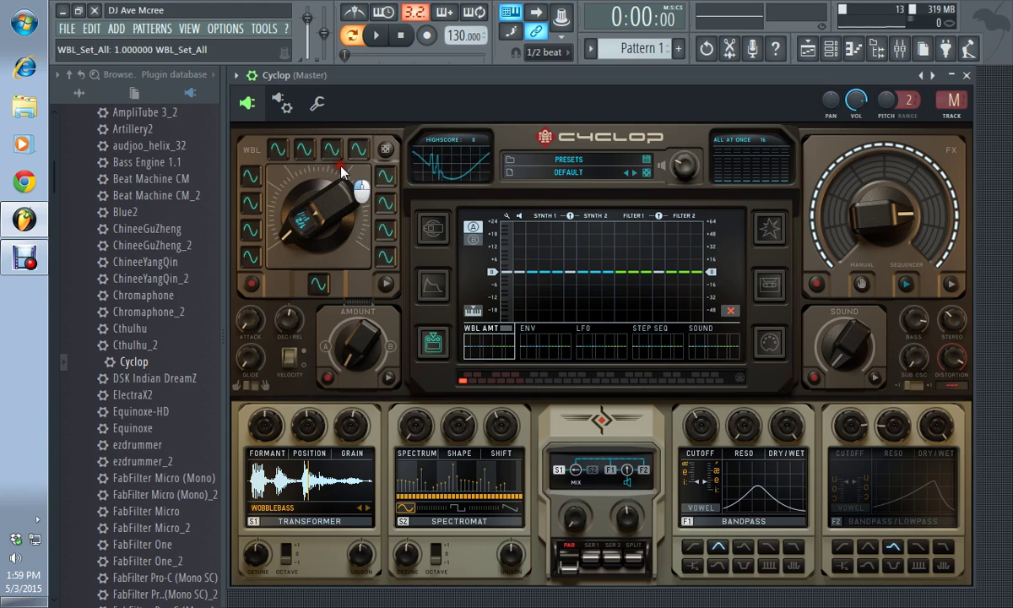
{"action": "mouse_move", "coordinate": [342, 173]}
{"action": "left_mouse_down"}
{"action": "mouse_move", "coordinate": [321, 365]}
{"action": "mouse_move", "coordinate": [312, 220]}
{"action": "mouse_move", "coordinate": [333, 169]}
{"action": "left_mouse_up"}
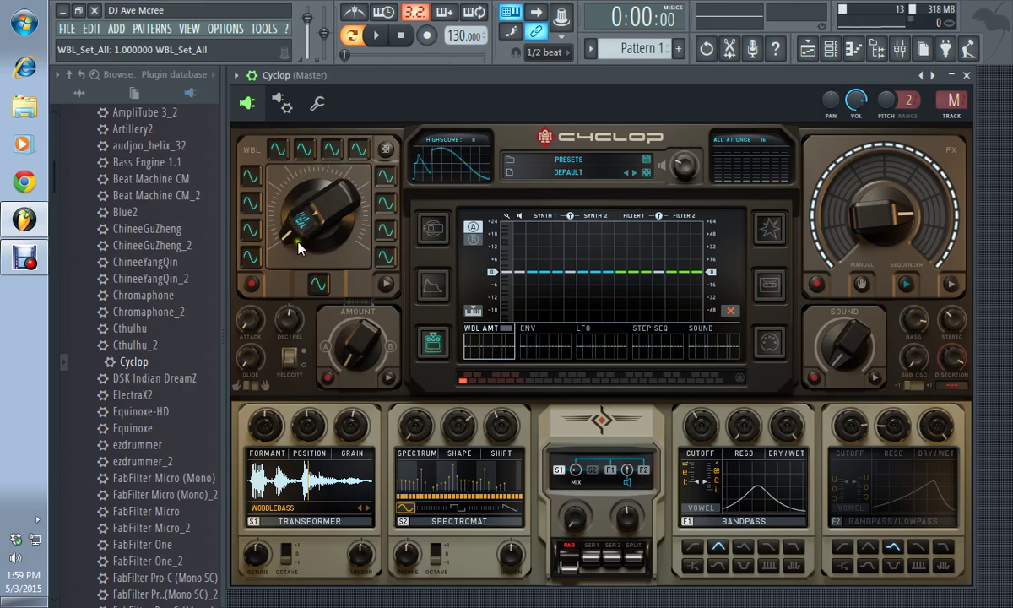
{"action": "left_click_drag", "start_coordinate": [300, 245], "coordinate": [311, 306]}
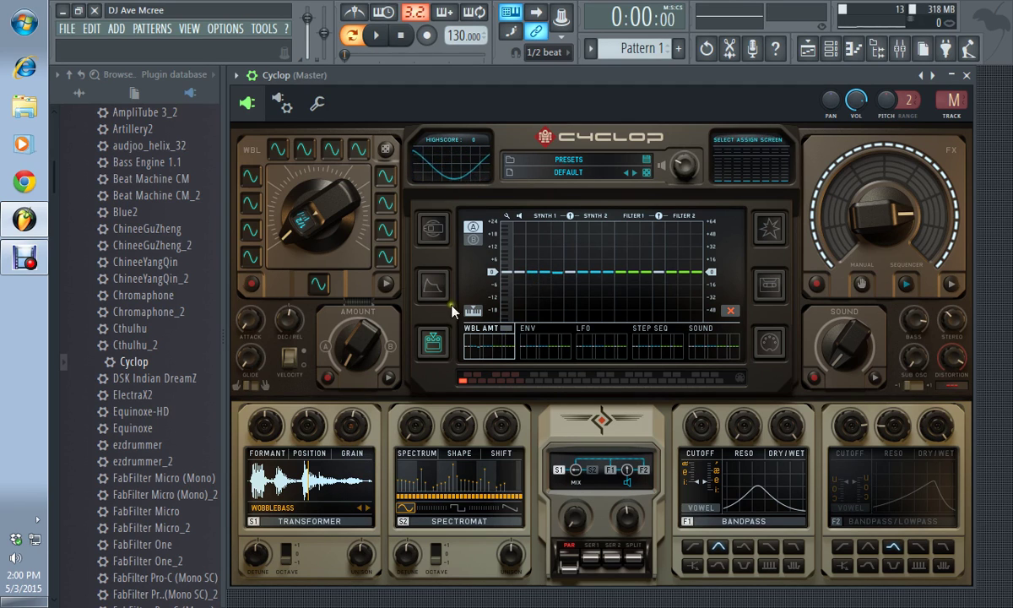
Raise the wobble amount modulation of synth 1's third parameter, Grain, to its positive maximum
{"action": "left_click", "coordinate": [431, 285]}
{"action": "left_click", "coordinate": [432, 341]}
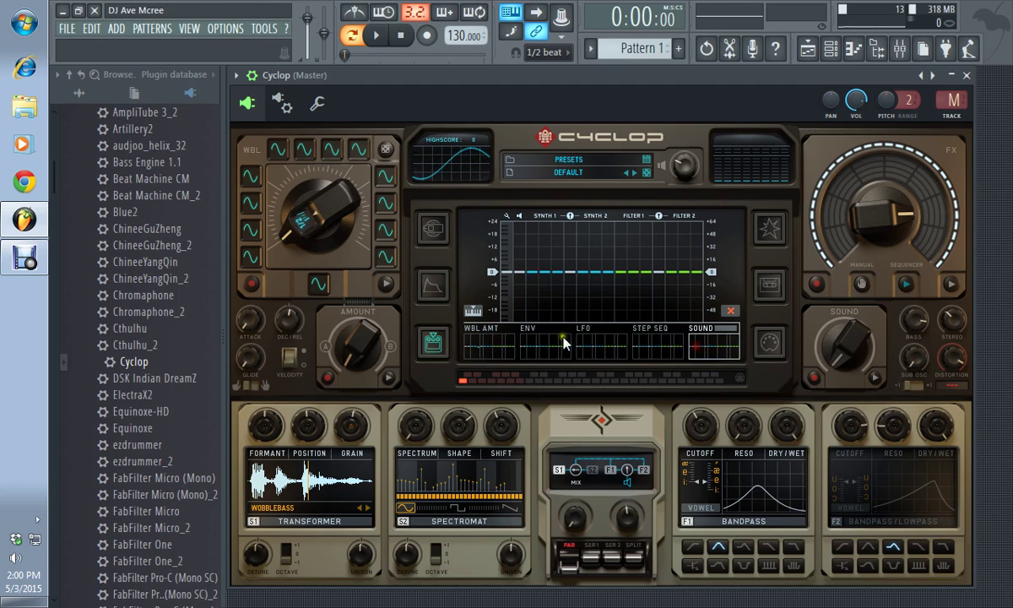
{"action": "left_click", "coordinate": [493, 331]}
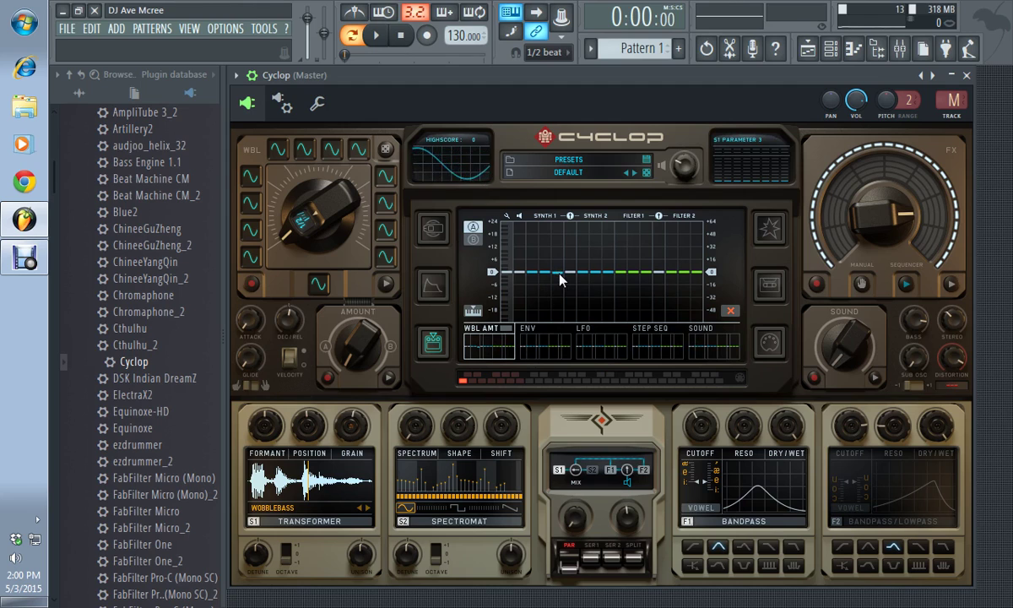
{"action": "left_click_drag", "start_coordinate": [561, 279], "coordinate": [559, 221]}
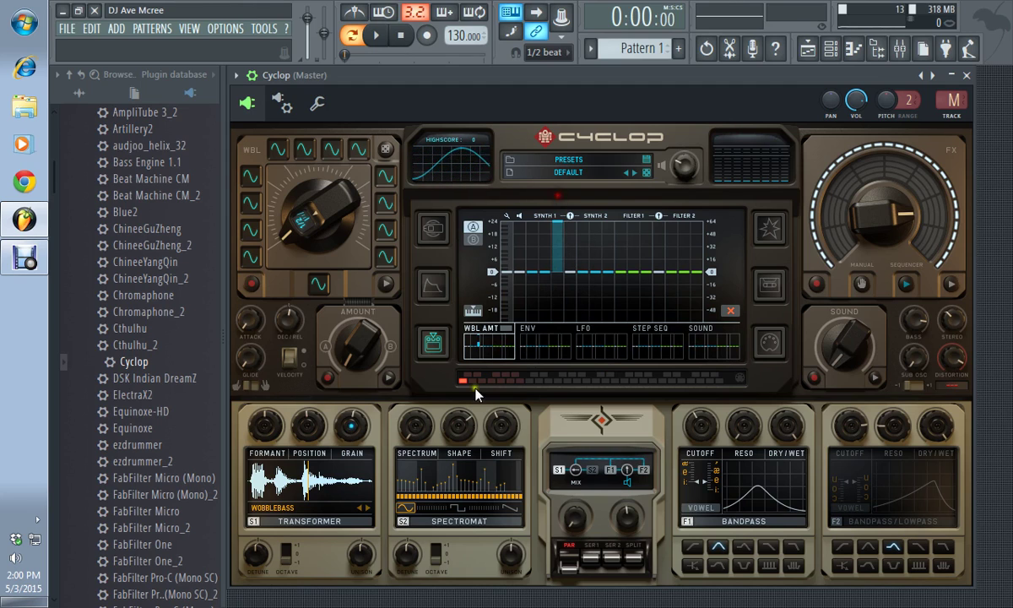
Sweep synth 1's Grain up to 100% and set it to 47.5%
{"action": "mouse_move", "coordinate": [349, 422]}
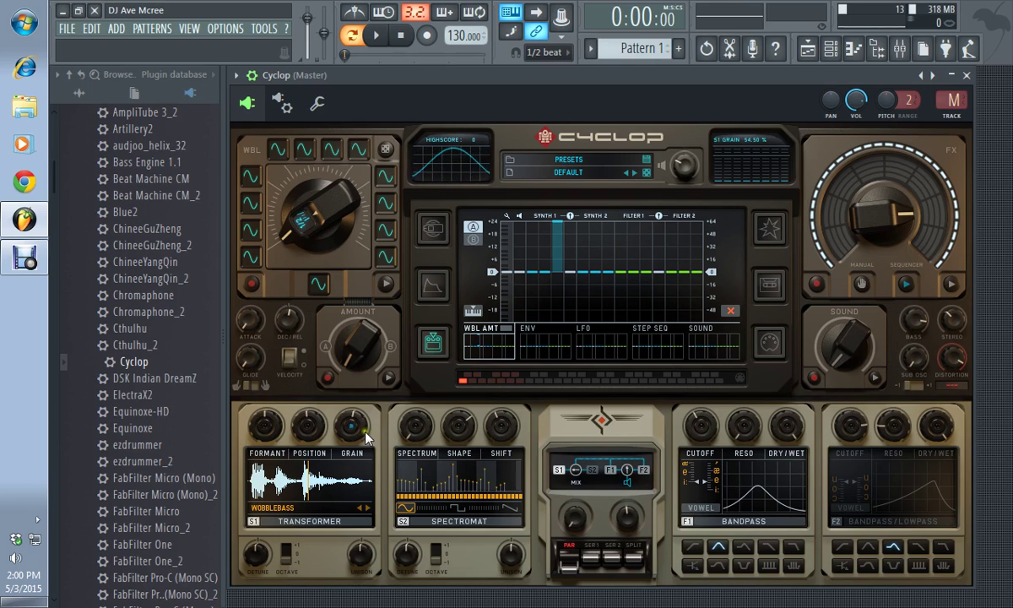
{"action": "mouse_move", "coordinate": [366, 436]}
{"action": "left_mouse_down"}
{"action": "mouse_move", "coordinate": [348, 322]}
{"action": "mouse_move", "coordinate": [336, 468]}
{"action": "mouse_move", "coordinate": [323, 416]}
{"action": "mouse_move", "coordinate": [349, 422]}
{"action": "left_mouse_up"}
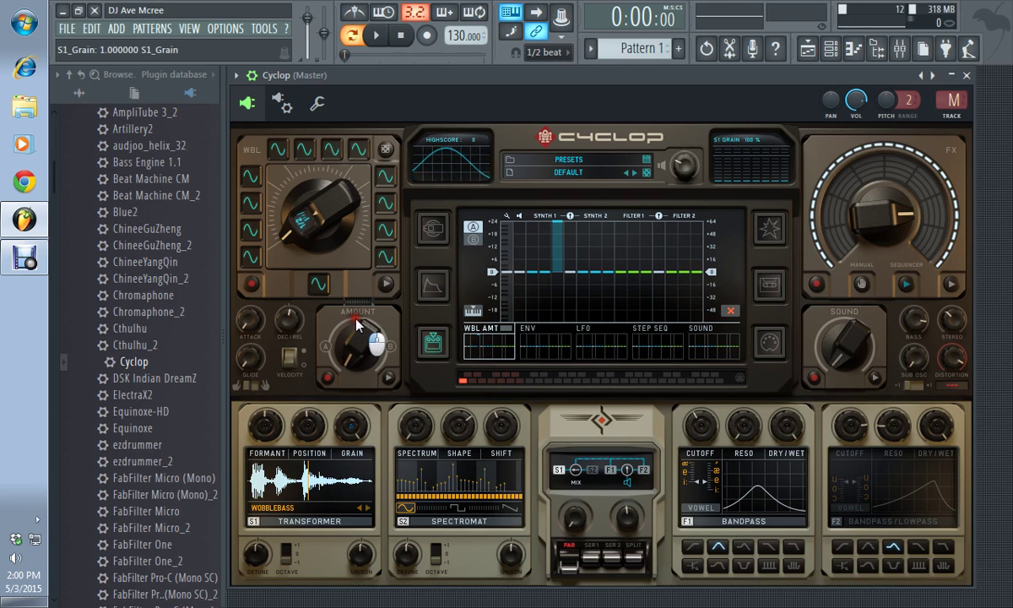
{"action": "left_click_drag", "start_coordinate": [356, 326], "coordinate": [348, 452]}
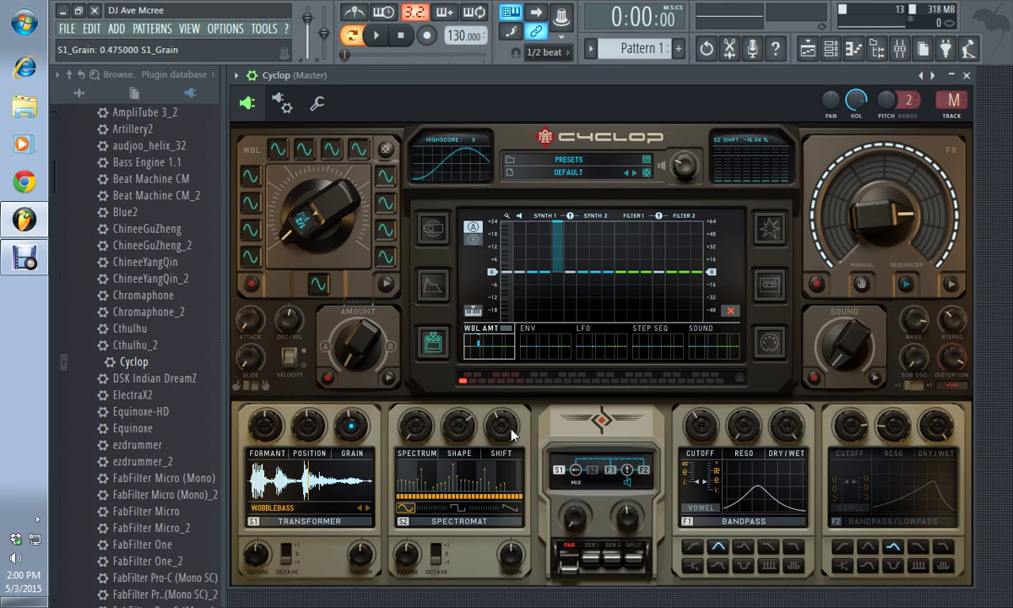
Erase the recorded Wobble envelope, draw a new curve in 144-step mode, and redraw it in coarser steps
{"action": "left_click", "coordinate": [249, 286]}
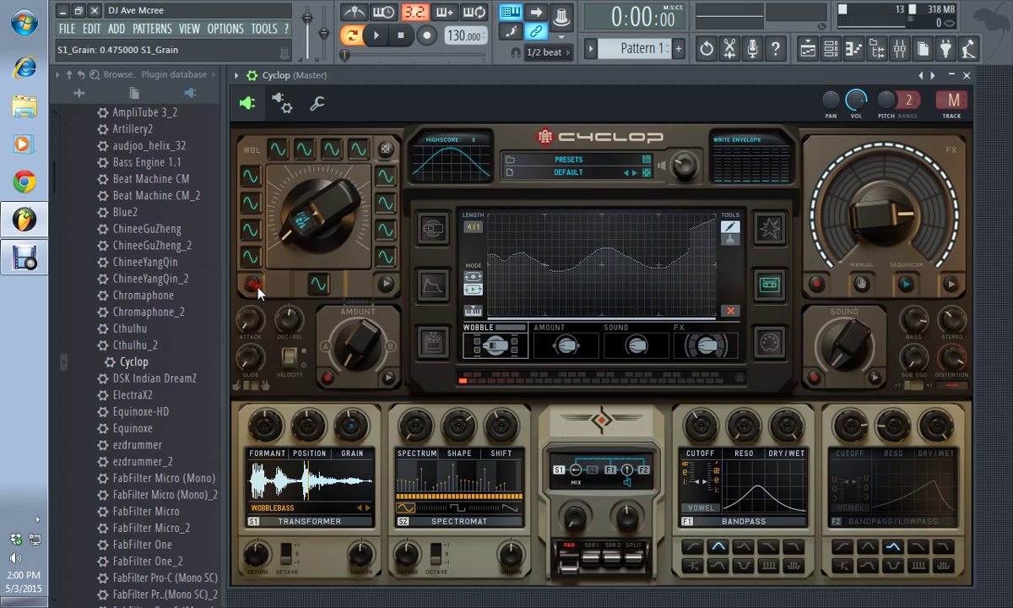
{"action": "left_click", "coordinate": [432, 341]}
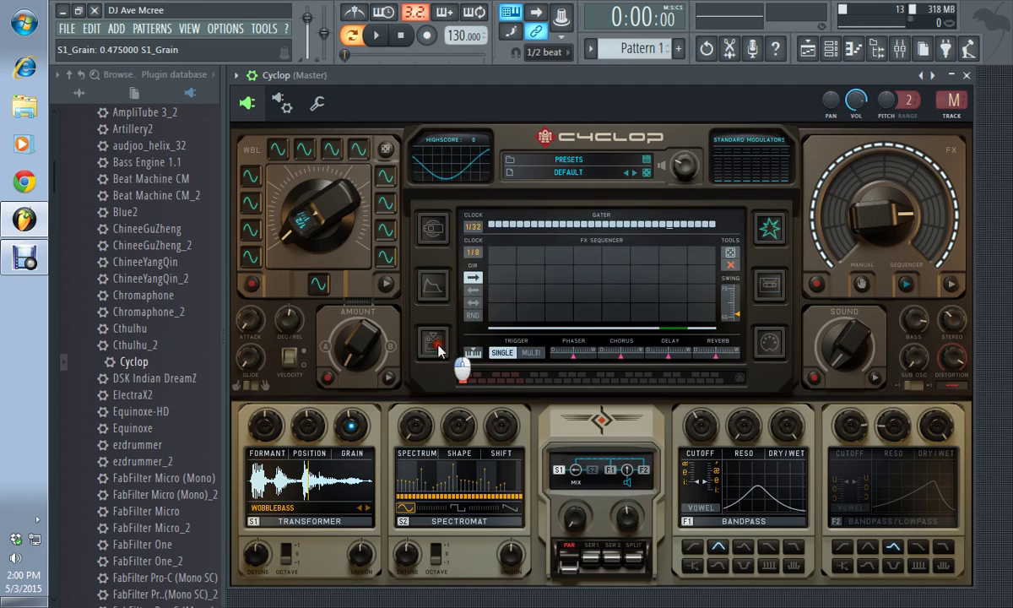
{"action": "left_click", "coordinate": [770, 285]}
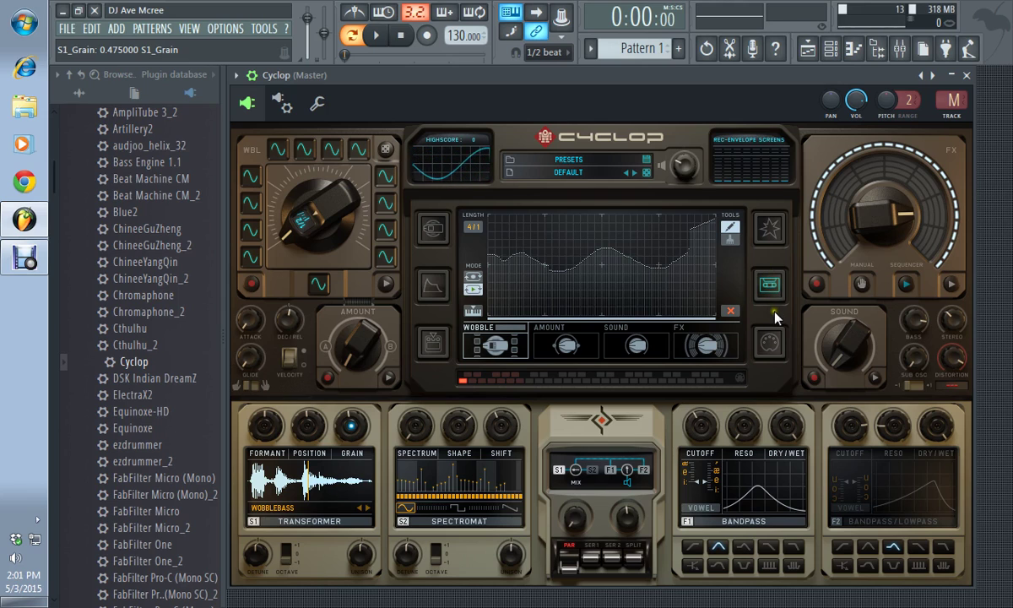
{"action": "left_click", "coordinate": [491, 353]}
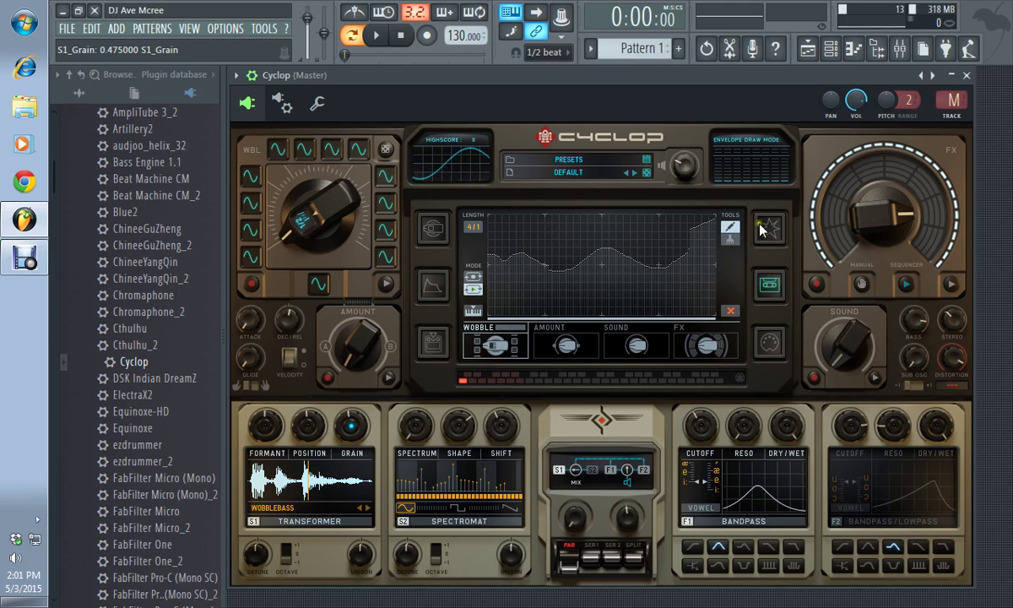
{"action": "left_click", "coordinate": [731, 310]}
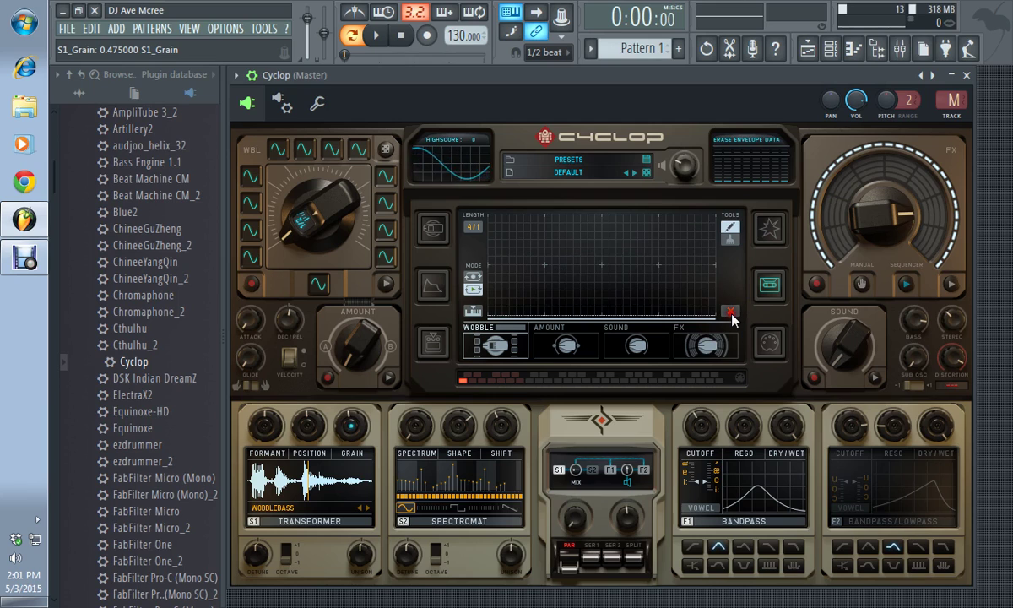
{"action": "left_click", "coordinate": [731, 228]}
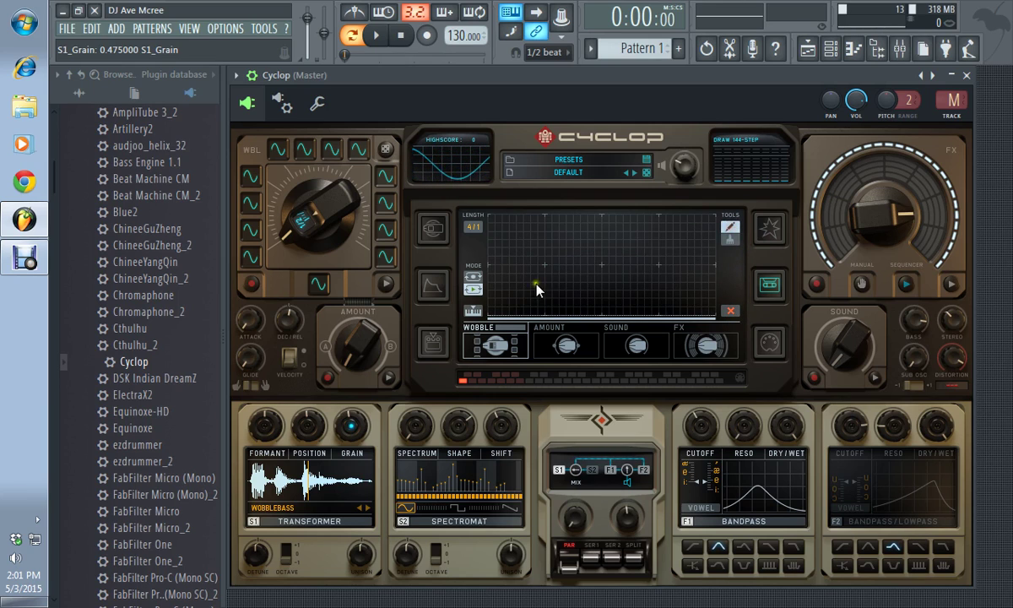
{"action": "mouse_move", "coordinate": [494, 316]}
{"action": "left_mouse_down"}
{"action": "mouse_move", "coordinate": [496, 290]}
{"action": "mouse_move", "coordinate": [536, 235]}
{"action": "mouse_move", "coordinate": [566, 280]}
{"action": "mouse_move", "coordinate": [626, 218]}
{"action": "mouse_move", "coordinate": [646, 296]}
{"action": "mouse_move", "coordinate": [688, 232]}
{"action": "mouse_move", "coordinate": [718, 319]}
{"action": "left_mouse_up"}
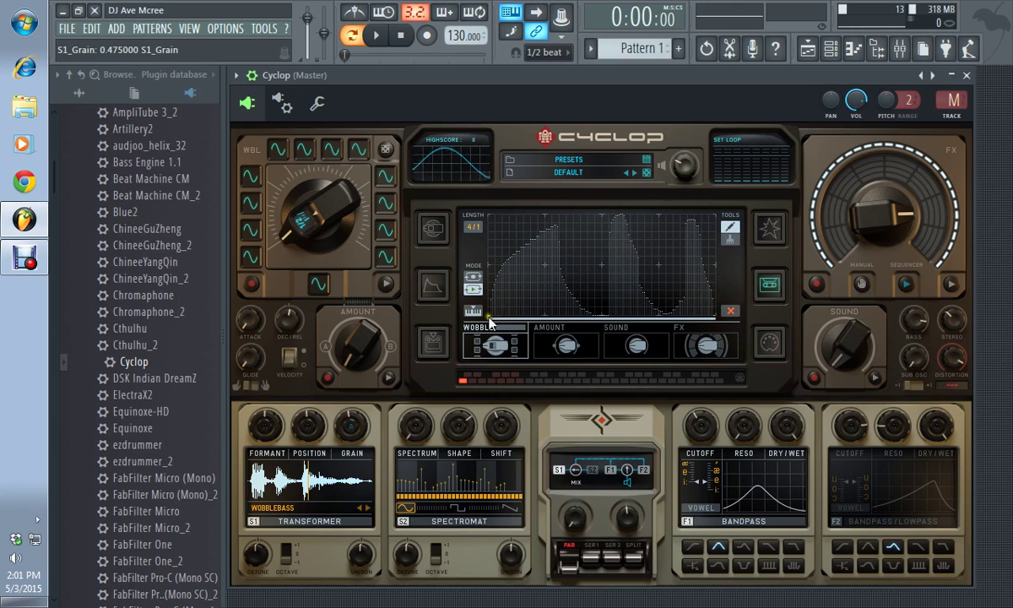
{"action": "left_click", "coordinate": [728, 241]}
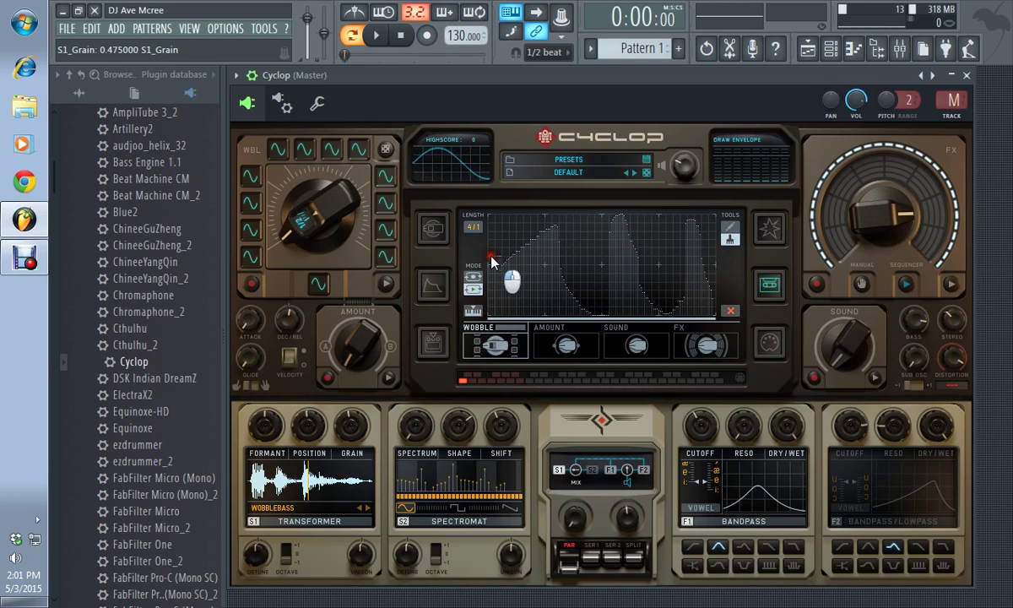
{"action": "mouse_move", "coordinate": [512, 251]}
{"action": "left_mouse_down"}
{"action": "mouse_move", "coordinate": [547, 255]}
{"action": "mouse_move", "coordinate": [493, 251]}
{"action": "mouse_move", "coordinate": [542, 253]}
{"action": "mouse_move", "coordinate": [519, 251]}
{"action": "mouse_move", "coordinate": [534, 252]}
{"action": "mouse_move", "coordinate": [550, 317]}
{"action": "mouse_move", "coordinate": [593, 314]}
{"action": "mouse_move", "coordinate": [627, 234]}
{"action": "mouse_move", "coordinate": [663, 297]}
{"action": "mouse_move", "coordinate": [688, 245]}
{"action": "mouse_move", "coordinate": [714, 223]}
{"action": "left_mouse_up"}
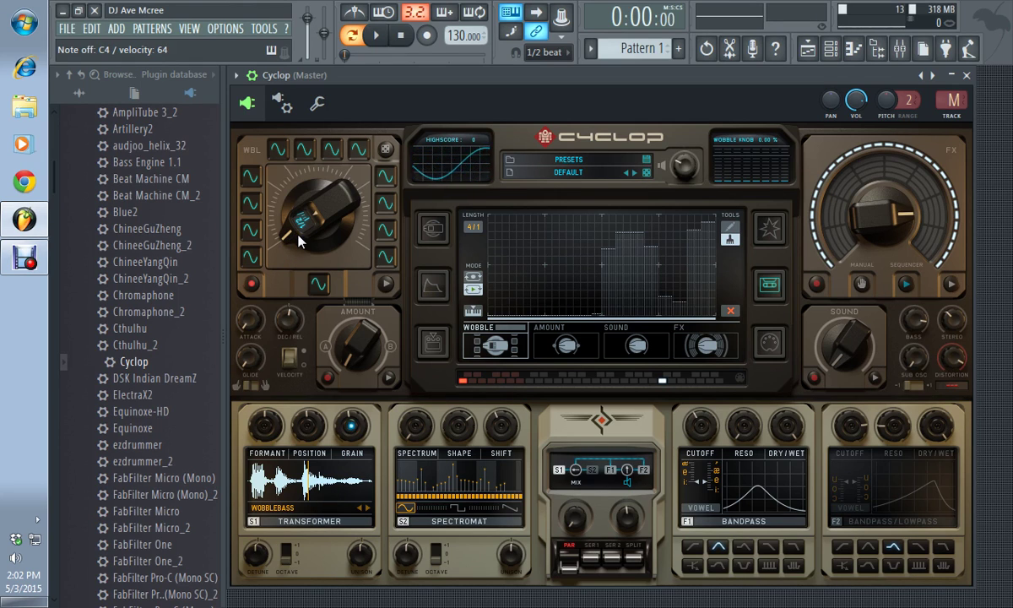
Record wobble knob movements into the Wobble envelope while playing notes, and turn on its playback
{"action": "left_click_drag", "start_coordinate": [299, 241], "coordinate": [365, 240]}
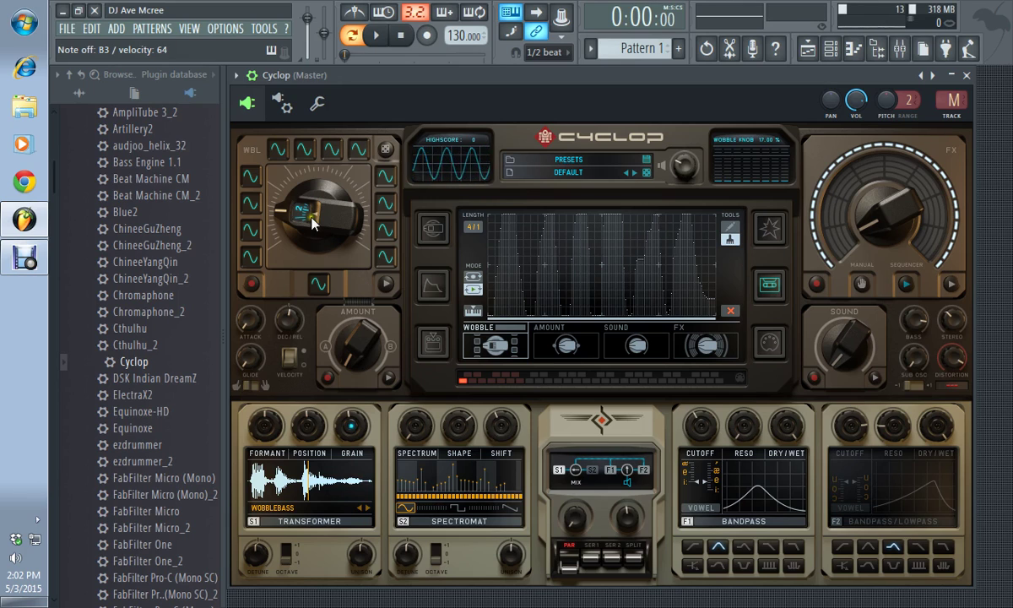
{"action": "left_click", "coordinate": [385, 286]}
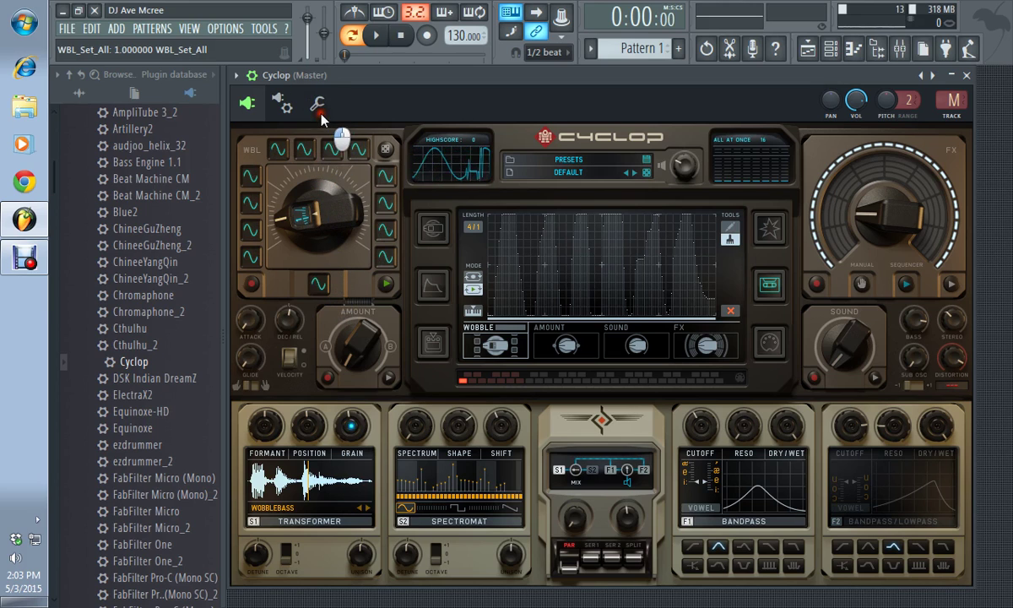
Try the snowflake and triangle shapes on all wobble waves while playing notes, and randomize the waves
{"action": "left_click", "coordinate": [321, 285]}
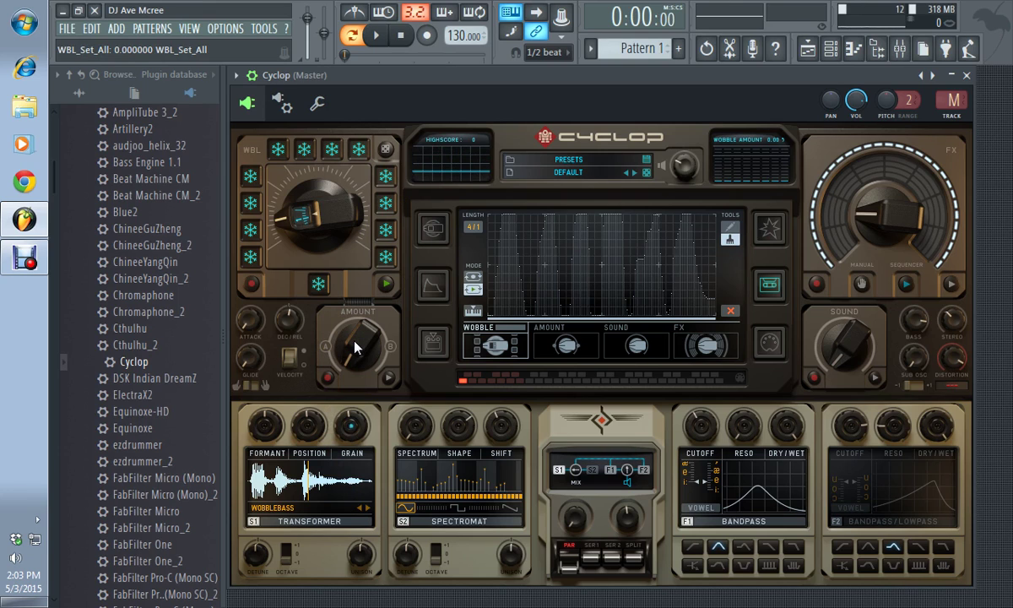
{"action": "key", "text": "m"}
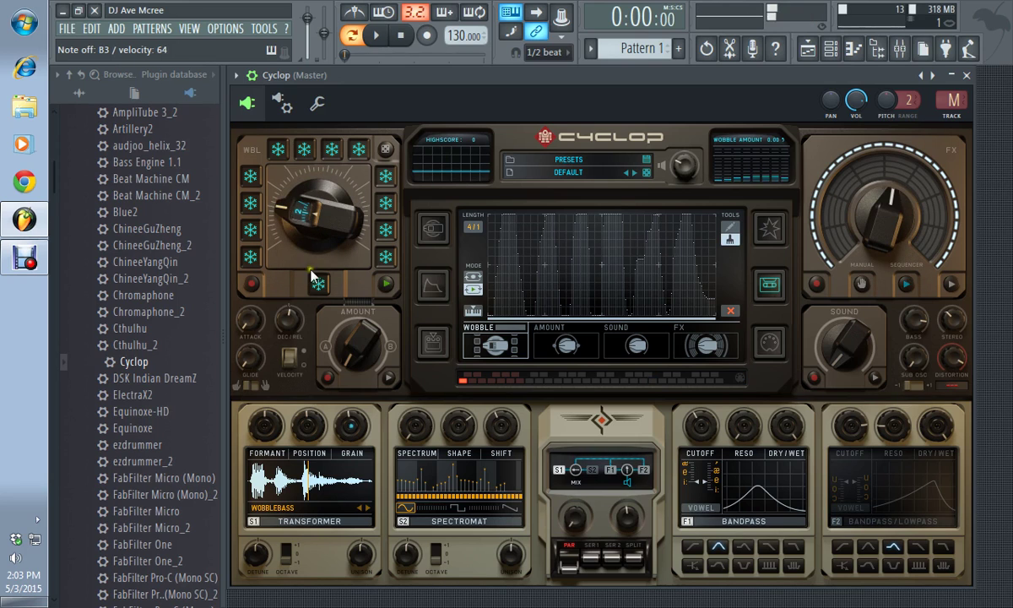
{"action": "left_click_drag", "start_coordinate": [321, 284], "coordinate": [357, 152]}
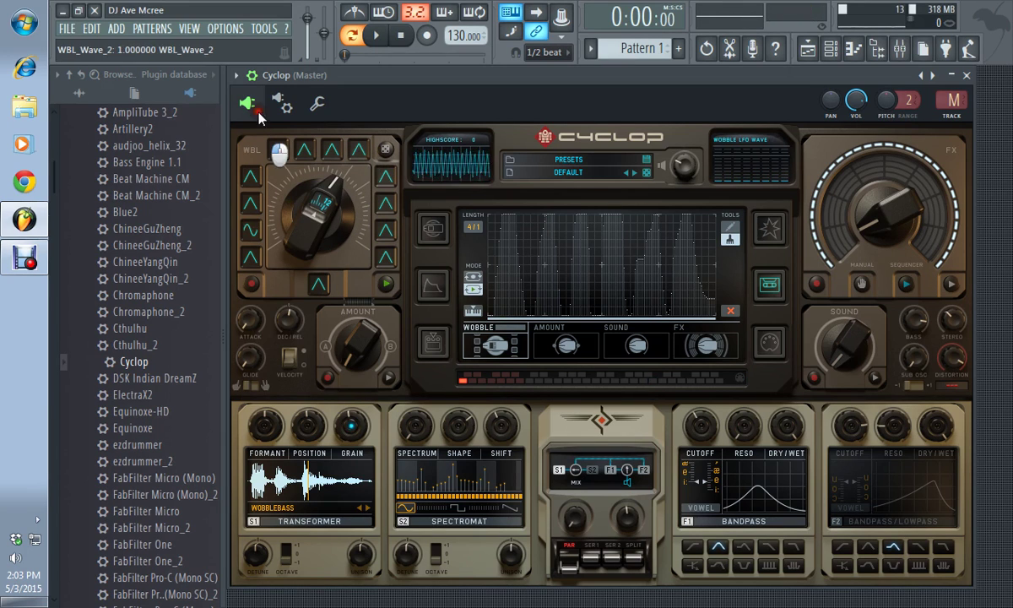
{"action": "left_click", "coordinate": [386, 151]}
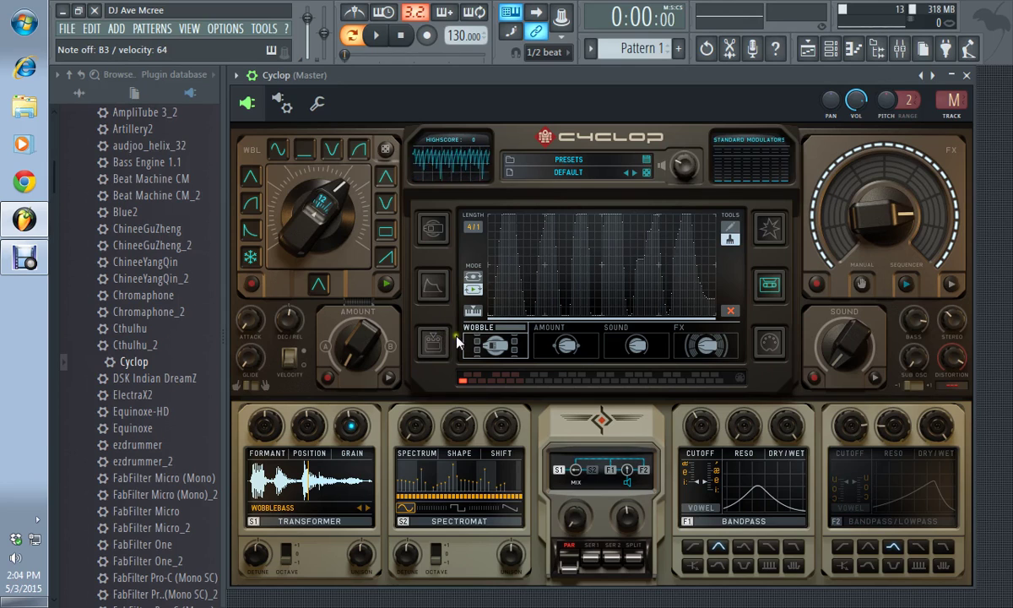
Try recorder lengths 1/1, 16/1 and 1/2 on the Wobble envelope while playing notes, and set its length to 4/1
{"action": "left_click", "coordinate": [473, 227]}
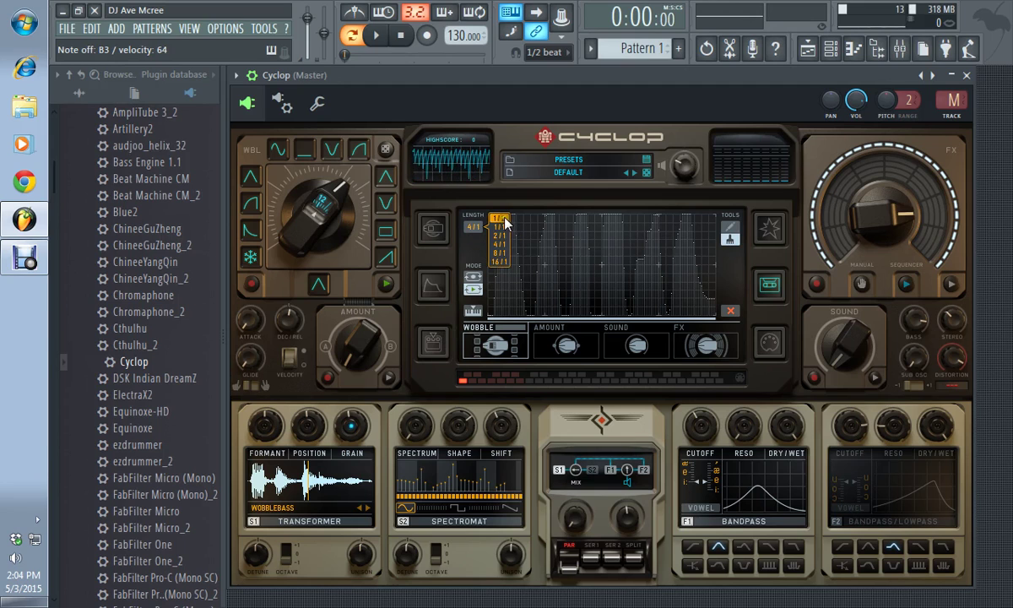
{"action": "left_click", "coordinate": [503, 219]}
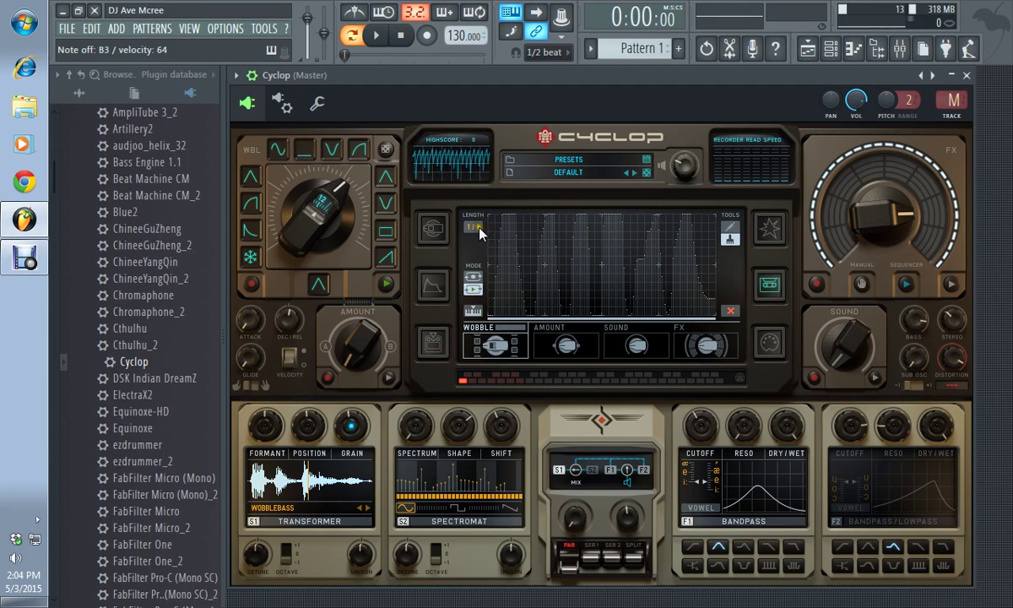
{"action": "left_click", "coordinate": [478, 230]}
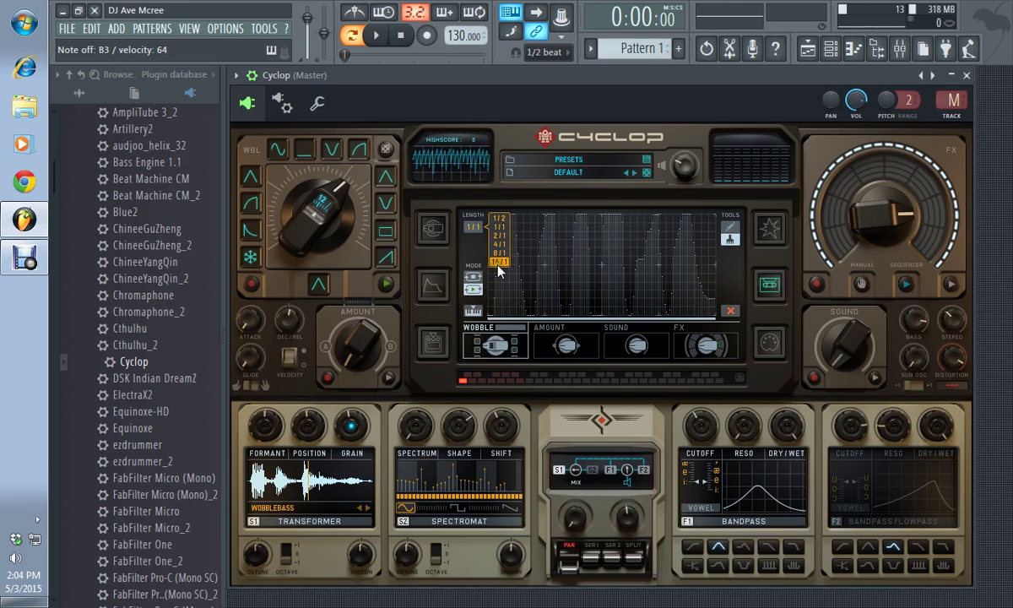
{"action": "left_click", "coordinate": [499, 263]}
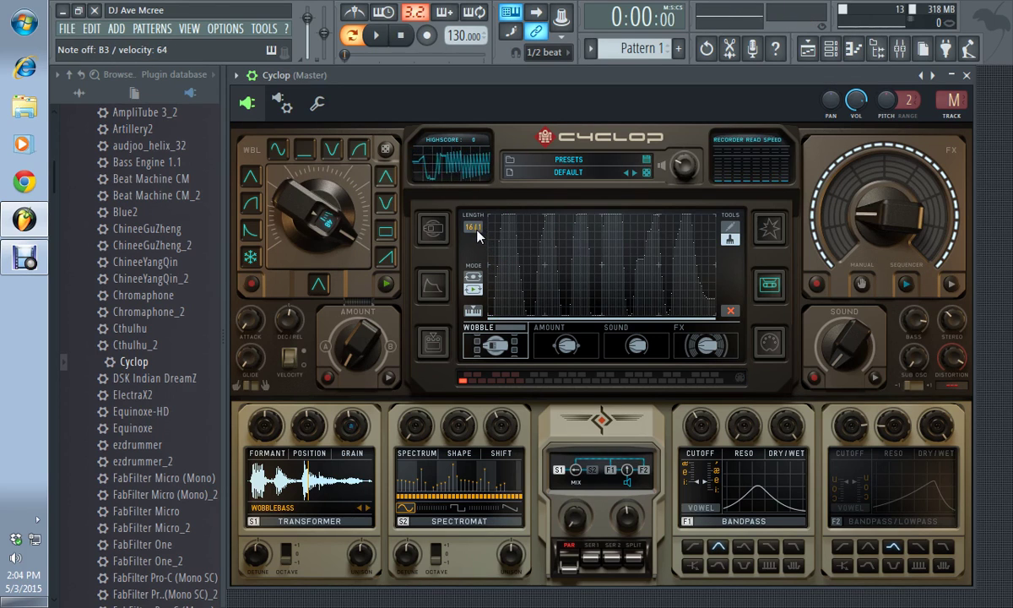
{"action": "left_click", "coordinate": [477, 235]}
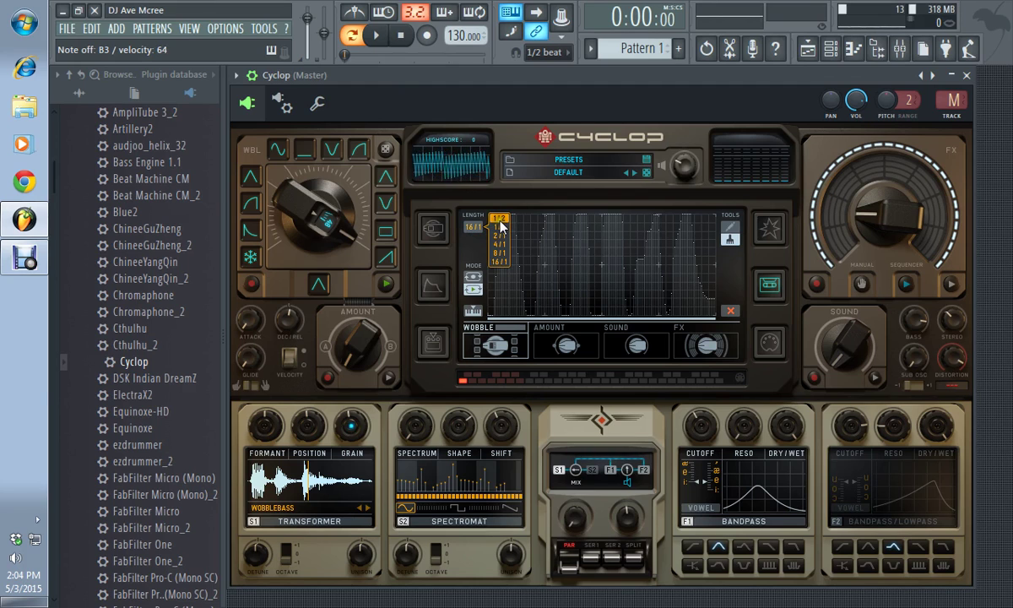
{"action": "left_click", "coordinate": [499, 218]}
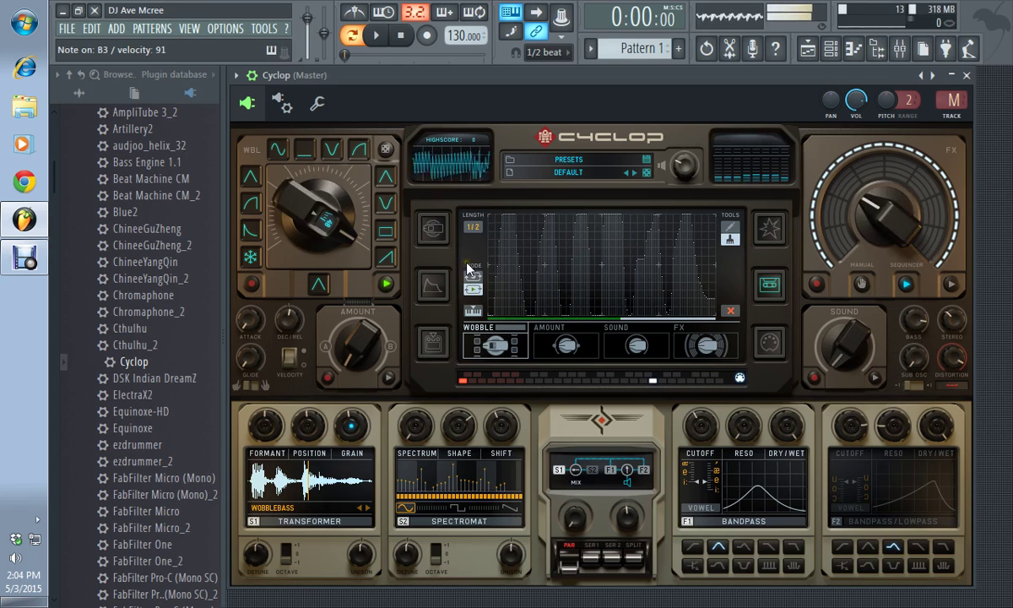
{"action": "left_click", "coordinate": [474, 228]}
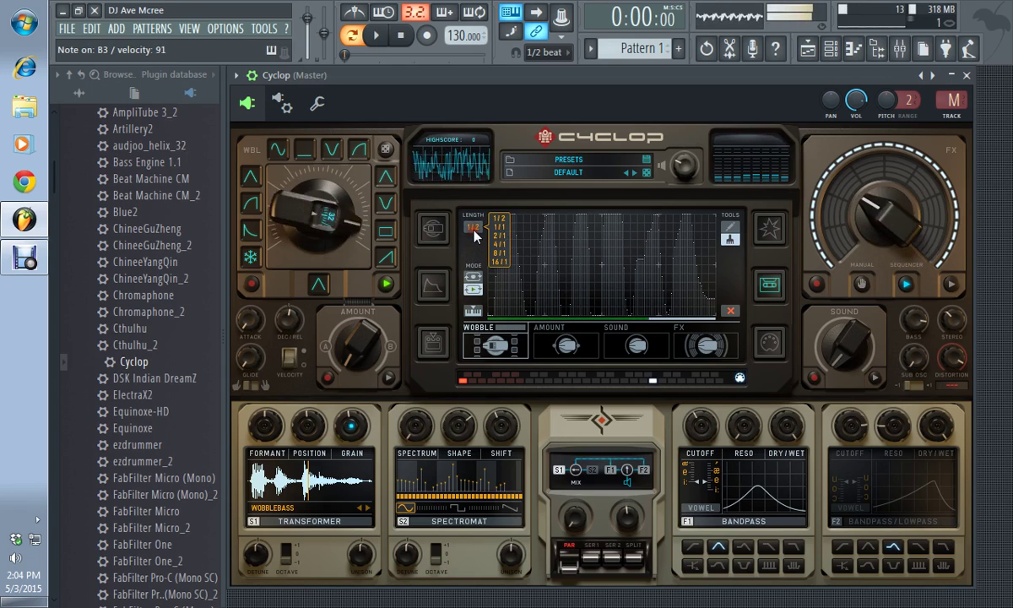
{"action": "left_click", "coordinate": [496, 244]}
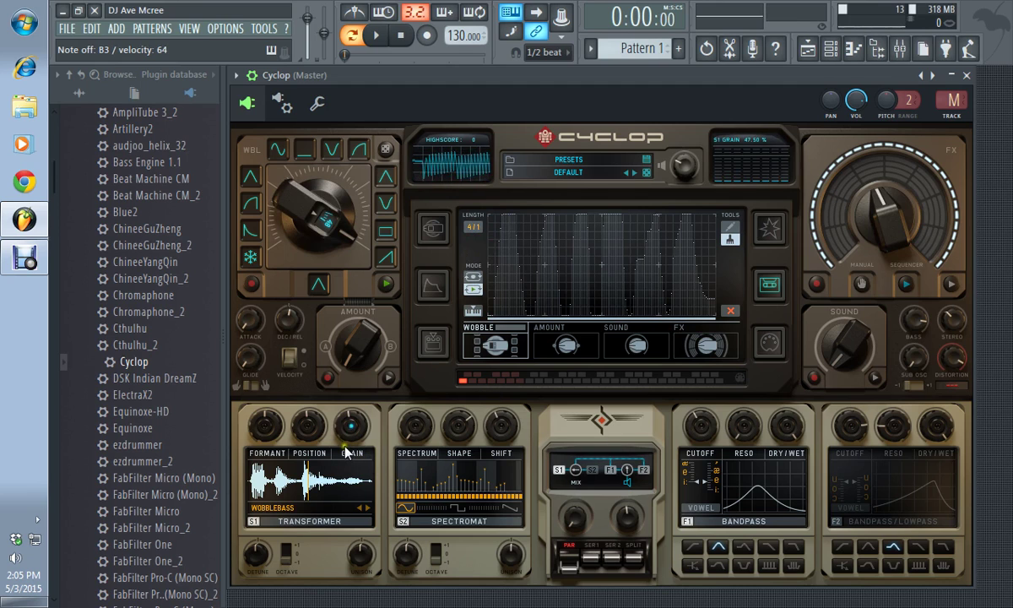
Sweep the wobble amount A assignment for synth 1's Position between +24 and -24 while playing notes, and set it to about +6
{"action": "left_click", "coordinate": [432, 341]}
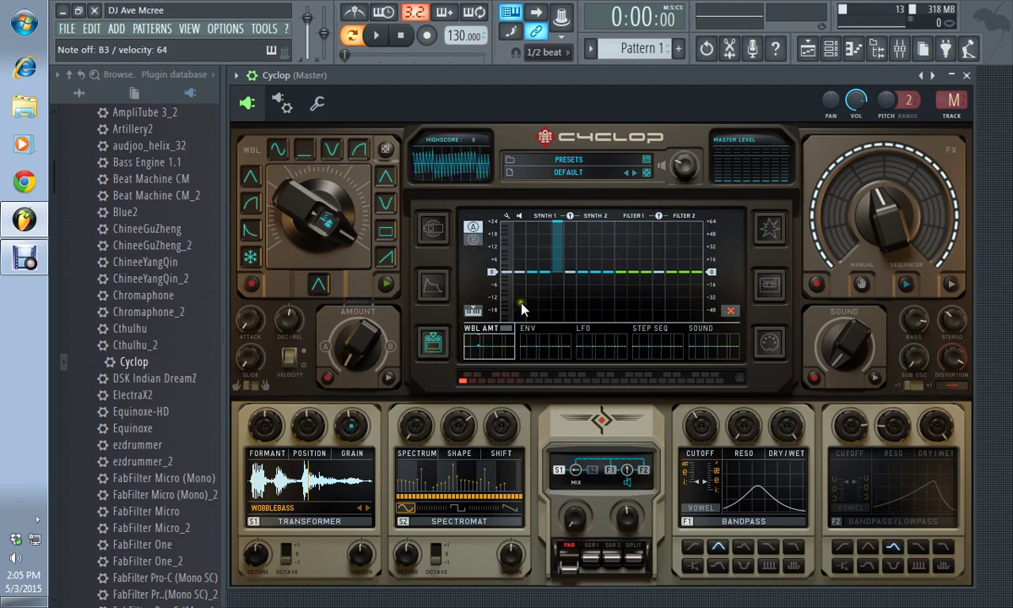
{"action": "left_click_drag", "start_coordinate": [522, 306], "coordinate": [545, 228]}
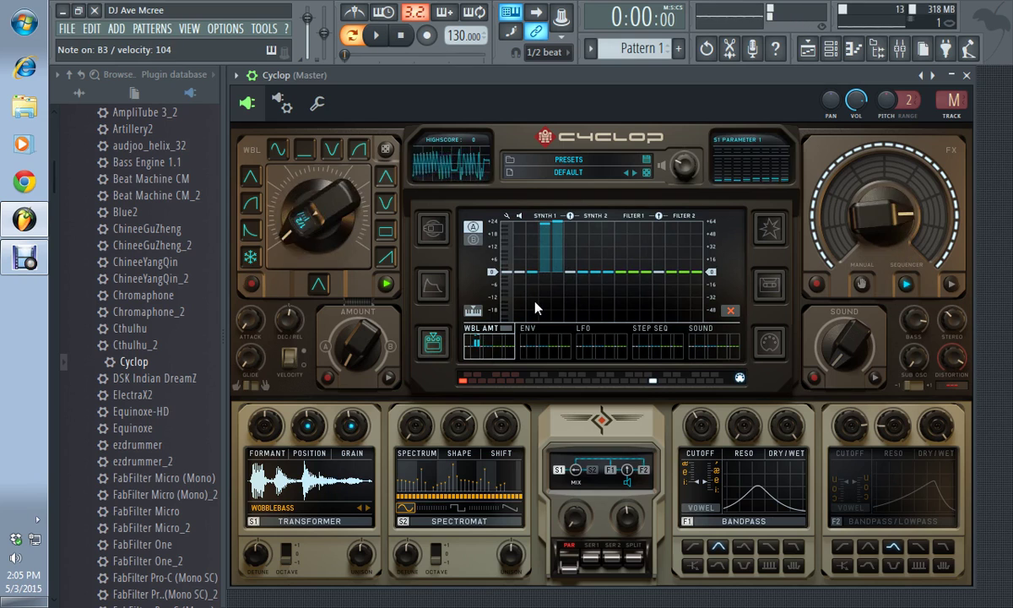
{"action": "left_click_drag", "start_coordinate": [546, 227], "coordinate": [543, 323]}
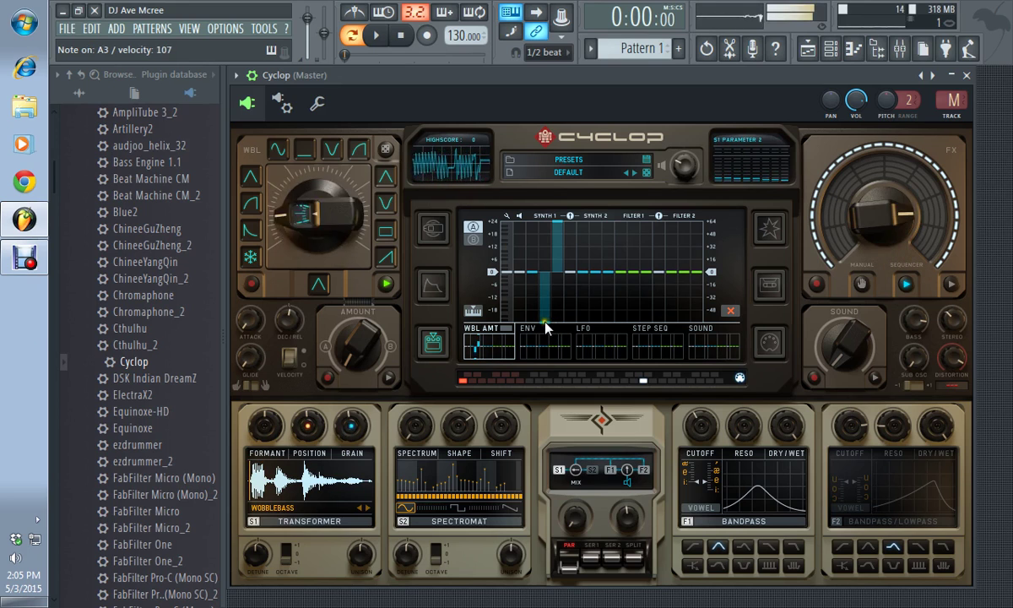
{"action": "mouse_move", "coordinate": [545, 232]}
{"action": "left_mouse_down"}
{"action": "mouse_move", "coordinate": [555, 240]}
{"action": "mouse_move", "coordinate": [548, 263]}
{"action": "left_mouse_up"}
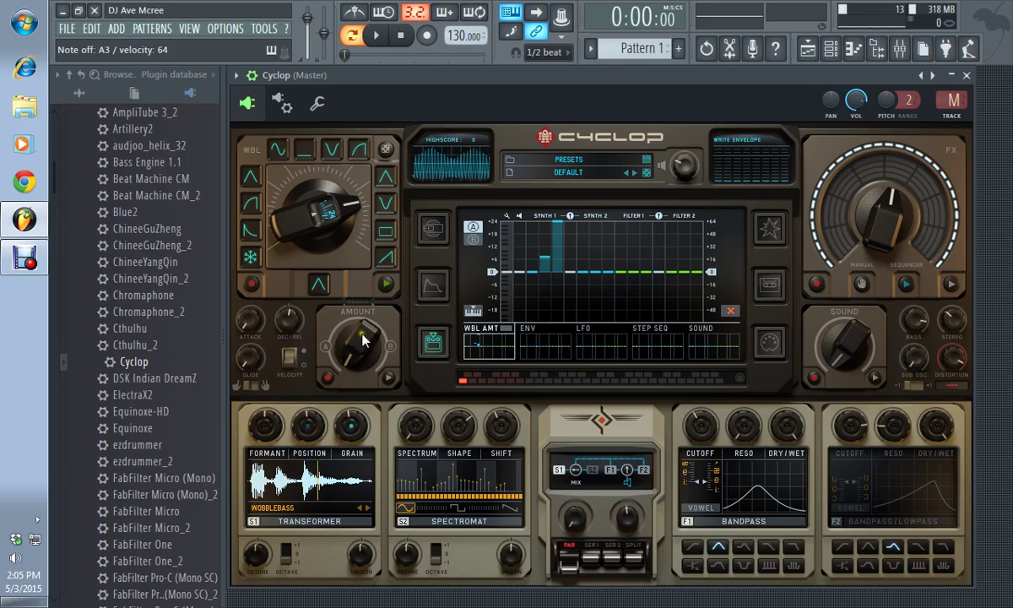
Compare the A and B assignment sets of the wobble amount by switching between them
{"action": "left_click", "coordinate": [477, 235]}
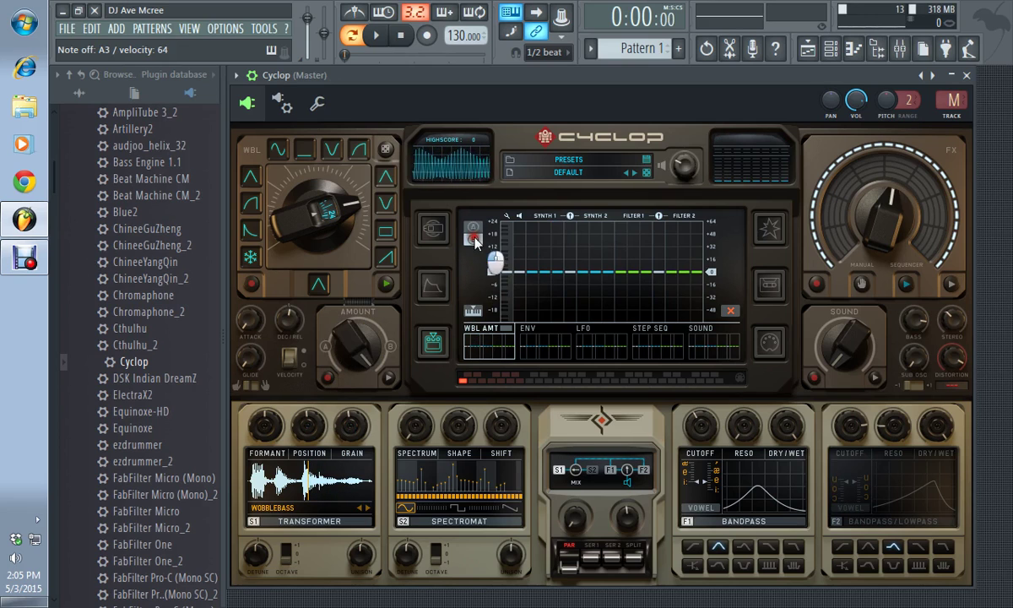
{"action": "left_click", "coordinate": [478, 236]}
{"action": "left_click", "coordinate": [478, 239]}
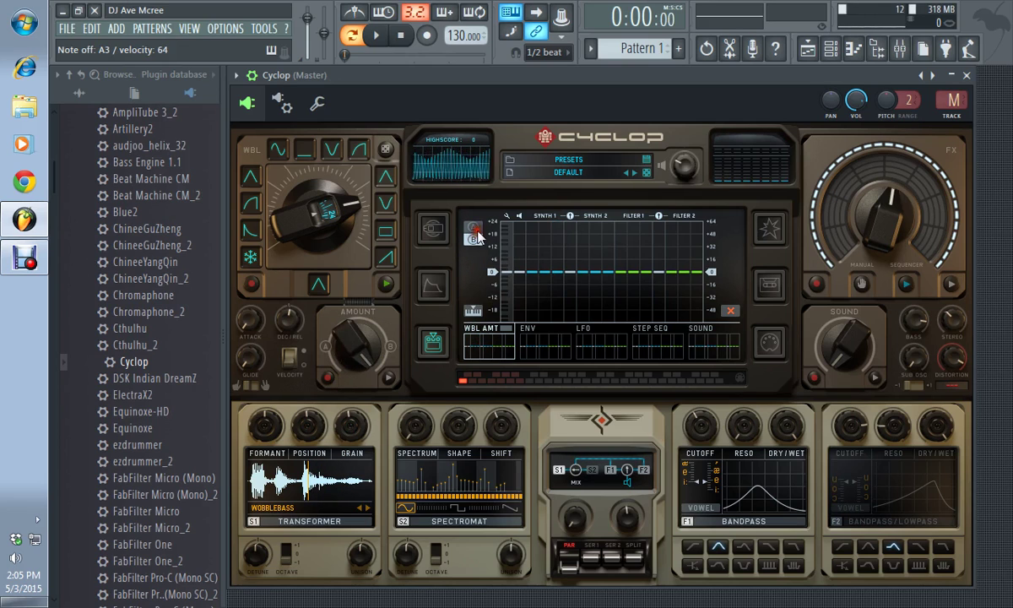
{"action": "left_click", "coordinate": [477, 238]}
{"action": "left_click", "coordinate": [478, 241]}
{"action": "left_click", "coordinate": [477, 241]}
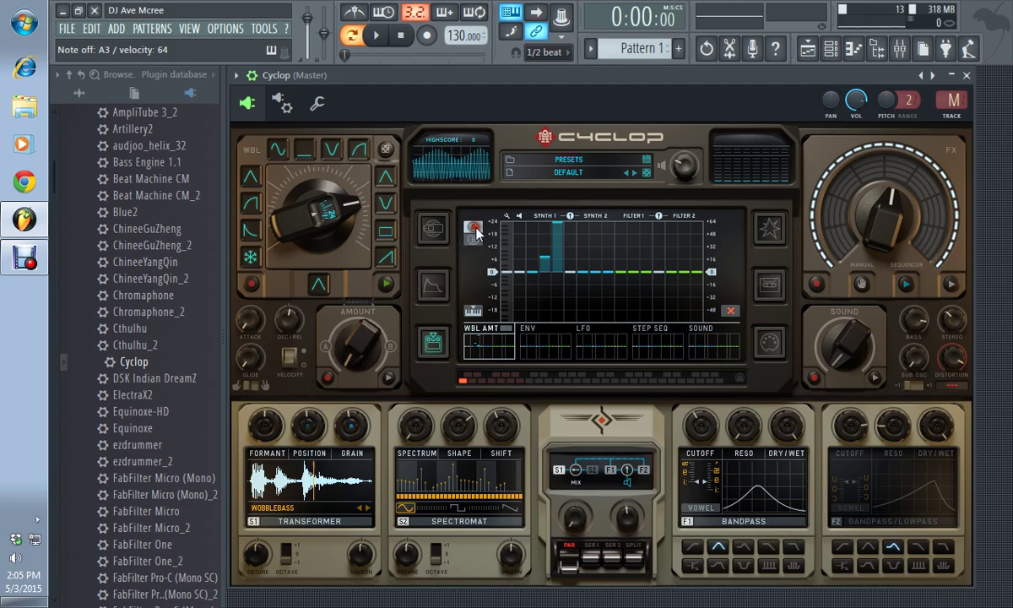
In wobble amount assignment B, set synth 1's Grain to +24 and its Position to about -18
{"action": "left_click", "coordinate": [478, 243]}
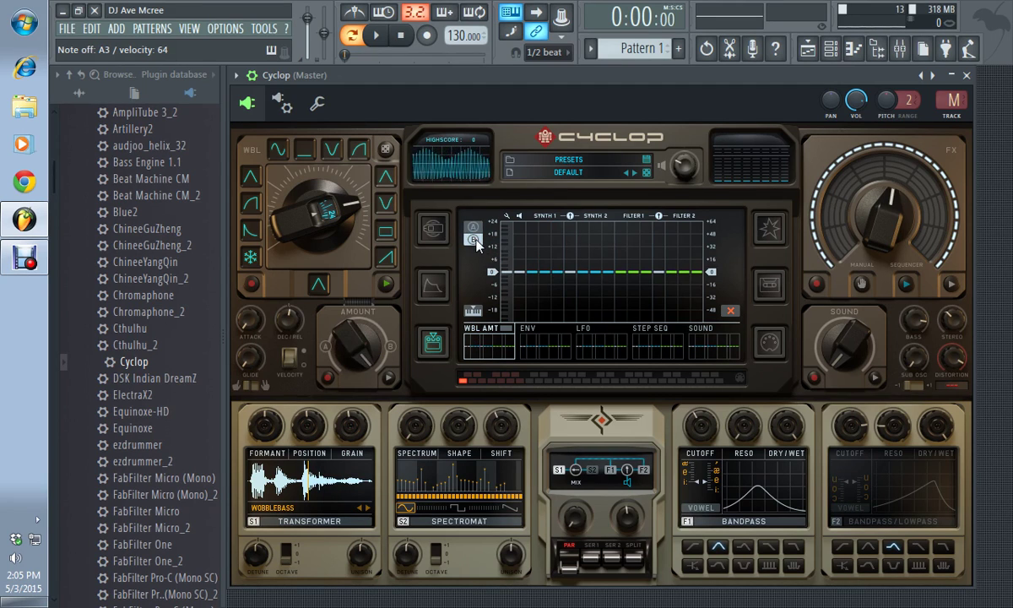
{"action": "left_click_drag", "start_coordinate": [560, 274], "coordinate": [548, 221]}
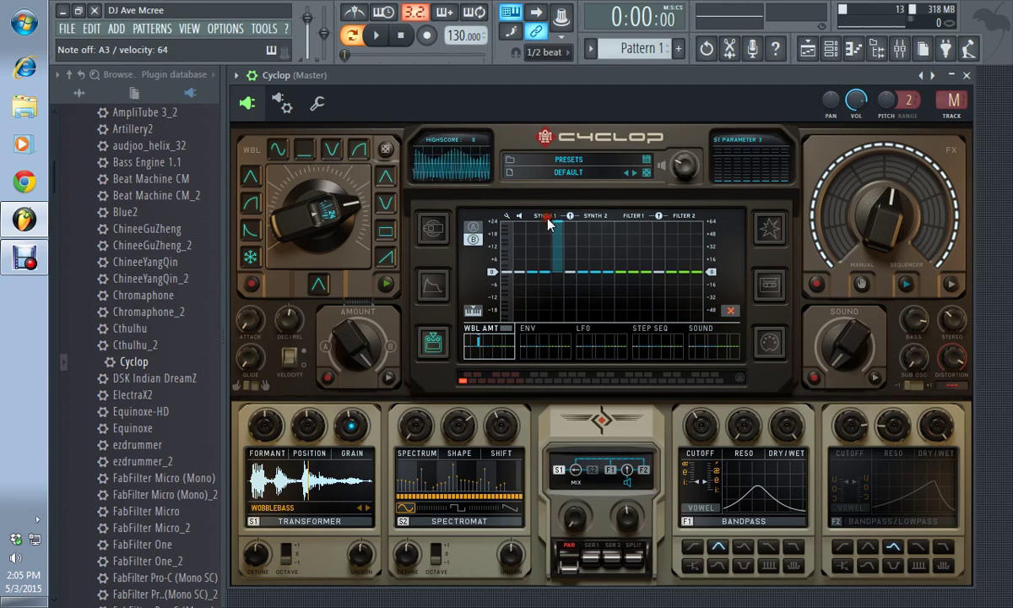
{"action": "left_click_drag", "start_coordinate": [547, 269], "coordinate": [547, 314]}
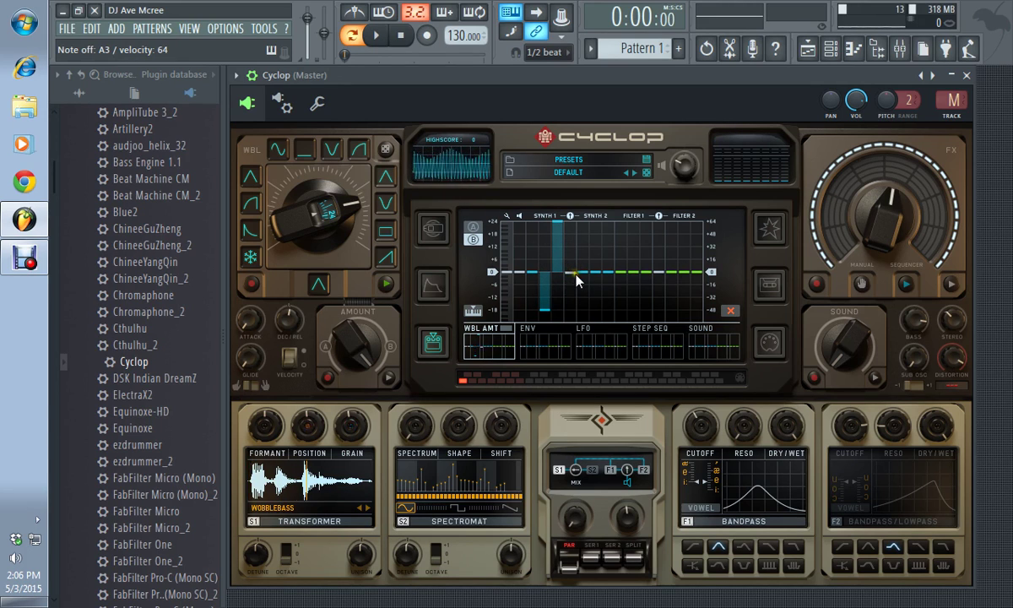
Record Amount knob movements into the Amount envelope while playing notes, and turn its playback on and off again
{"action": "left_click", "coordinate": [330, 379]}
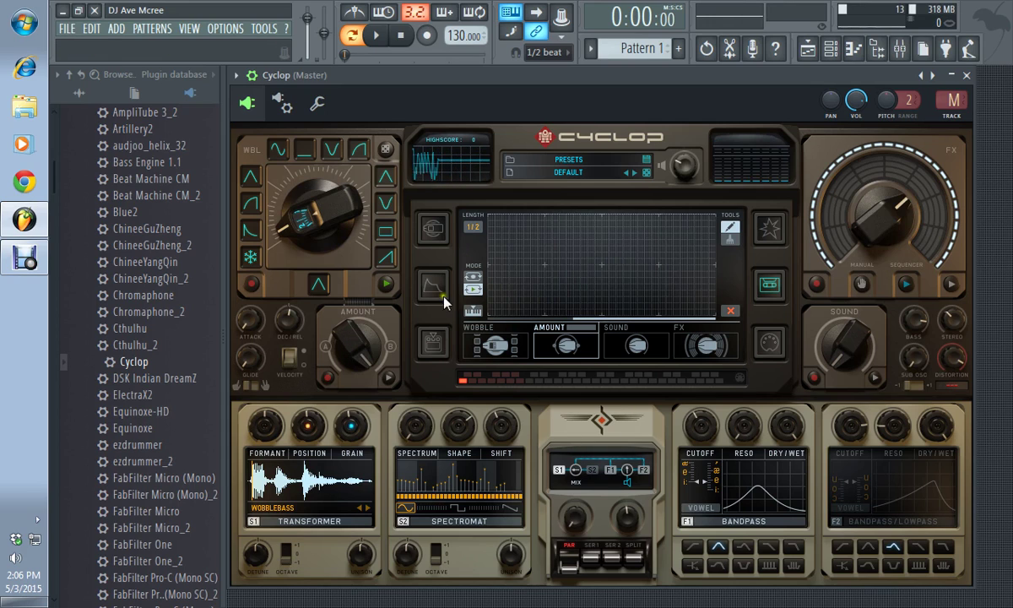
{"action": "left_click_drag", "start_coordinate": [364, 359], "coordinate": [375, 451]}
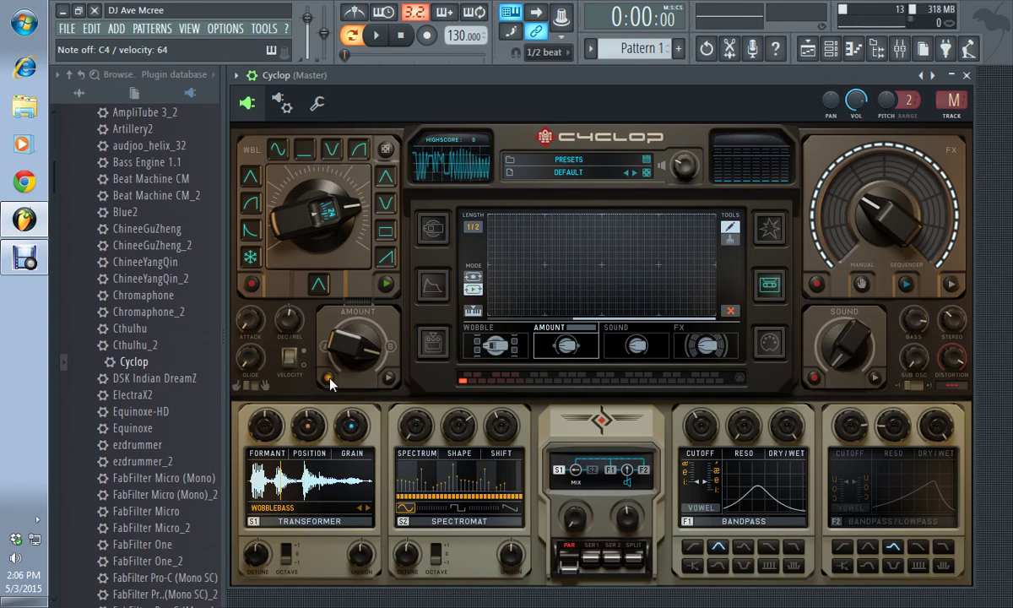
{"action": "scroll", "coordinate": [329, 383], "scroll_direction": "down", "scroll_amount": 3}
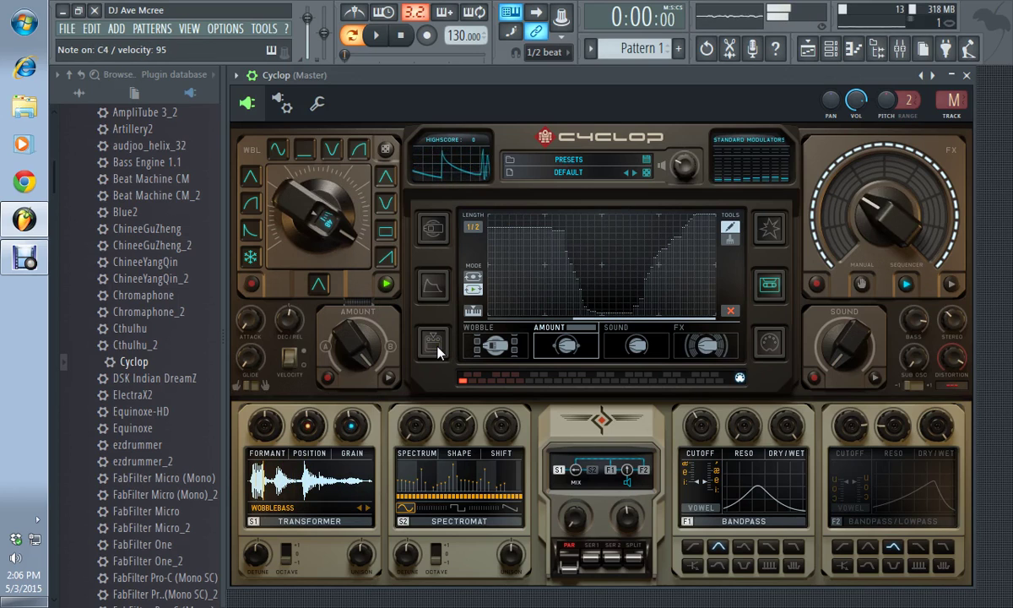
{"action": "left_click", "coordinate": [386, 382]}
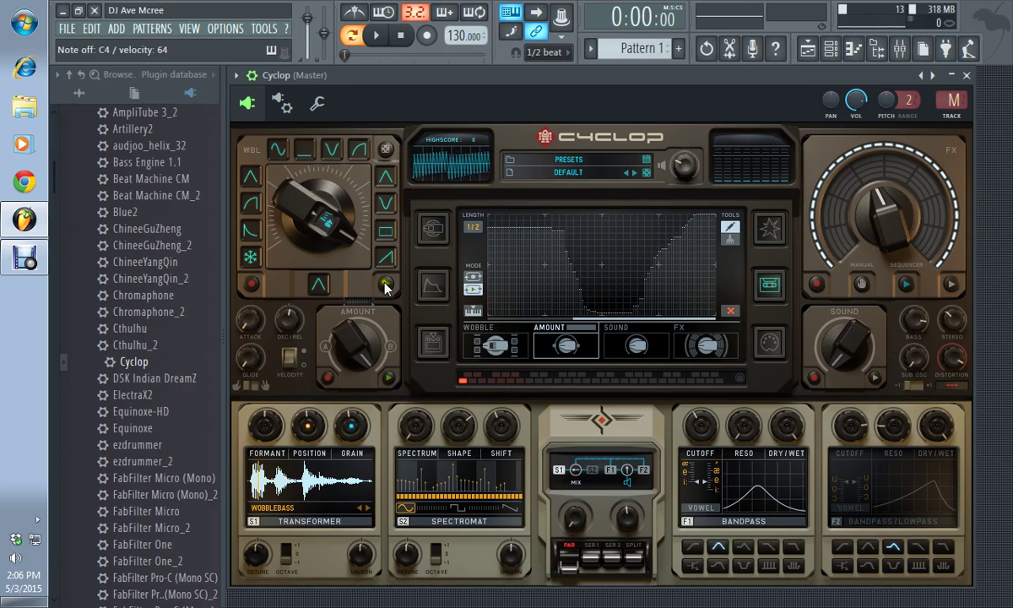
{"action": "left_click", "coordinate": [393, 384]}
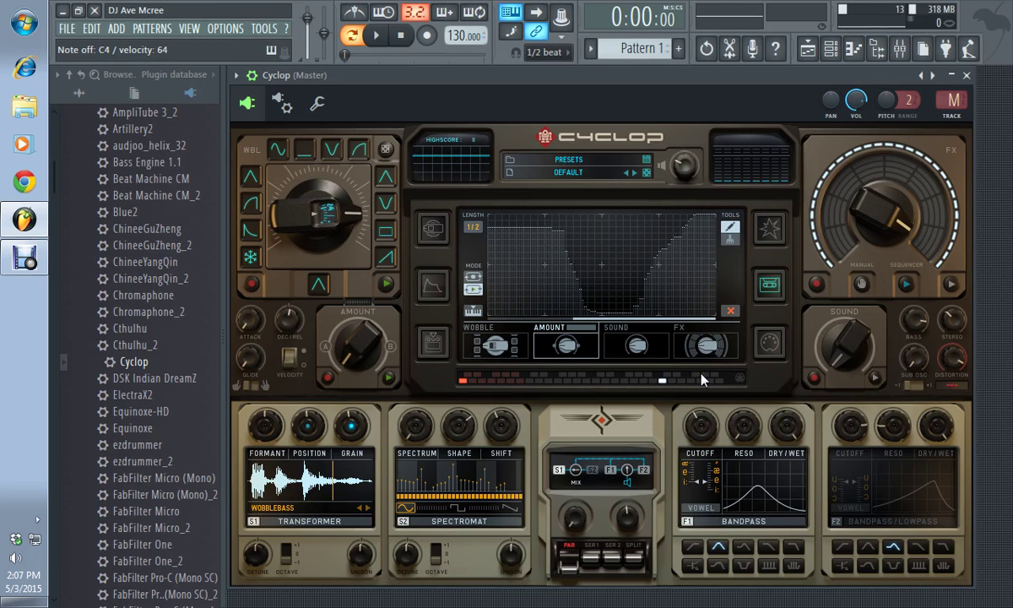
View the Sound recorder envelope, and assign the Sound knob to synth 1's Grain at about +22 and Position at about +11
{"action": "left_click", "coordinate": [635, 346]}
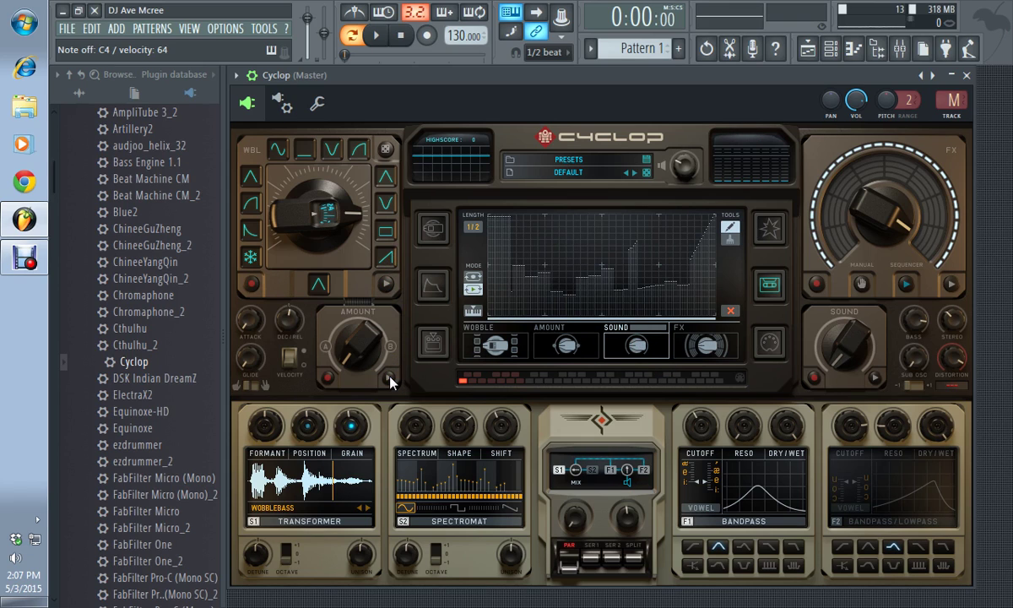
{"action": "mouse_move", "coordinate": [285, 198]}
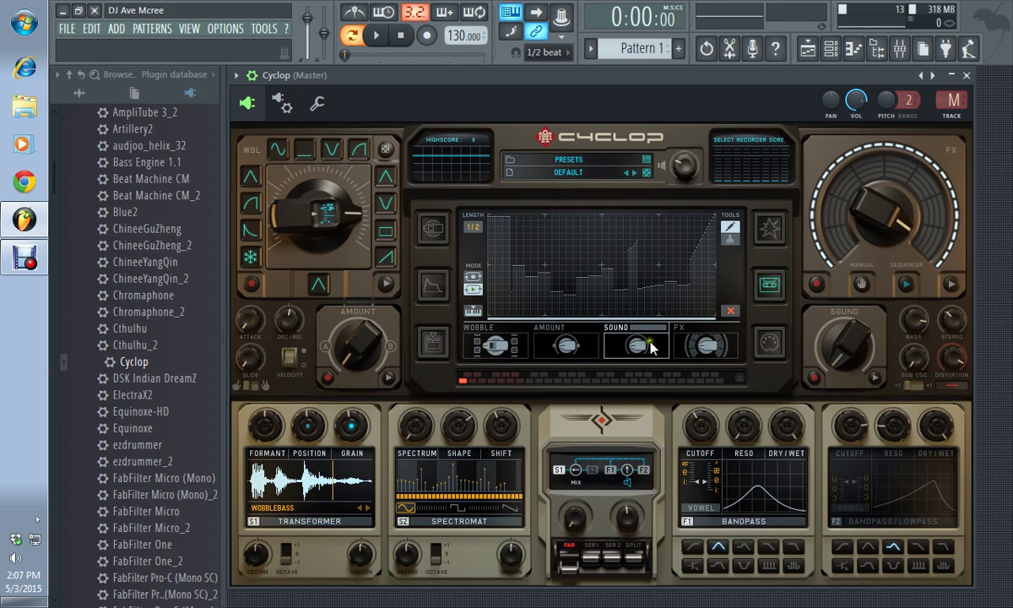
{"action": "left_click", "coordinate": [432, 290]}
{"action": "left_click", "coordinate": [436, 350]}
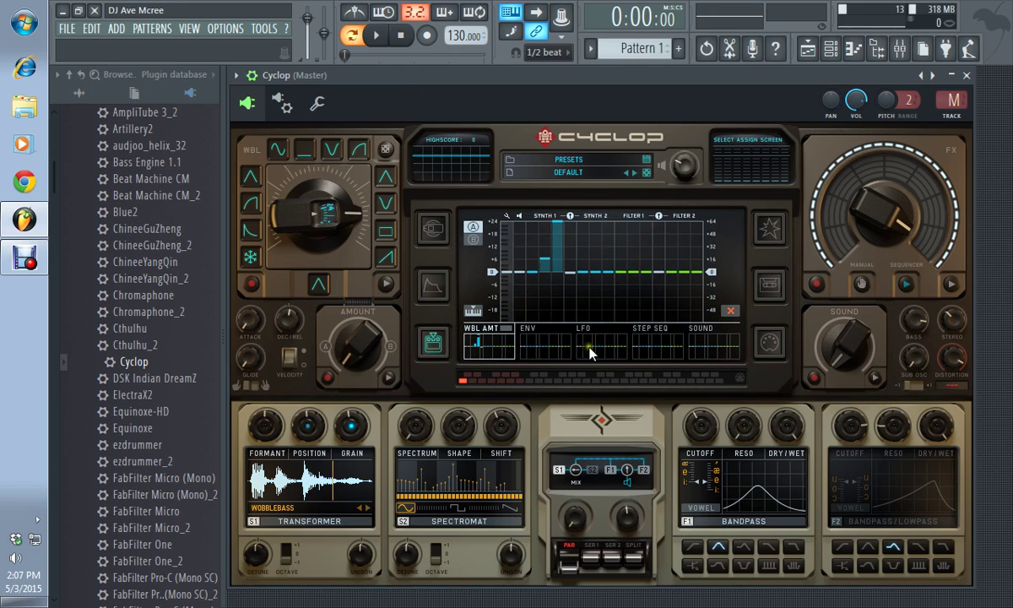
{"action": "left_click", "coordinate": [705, 356]}
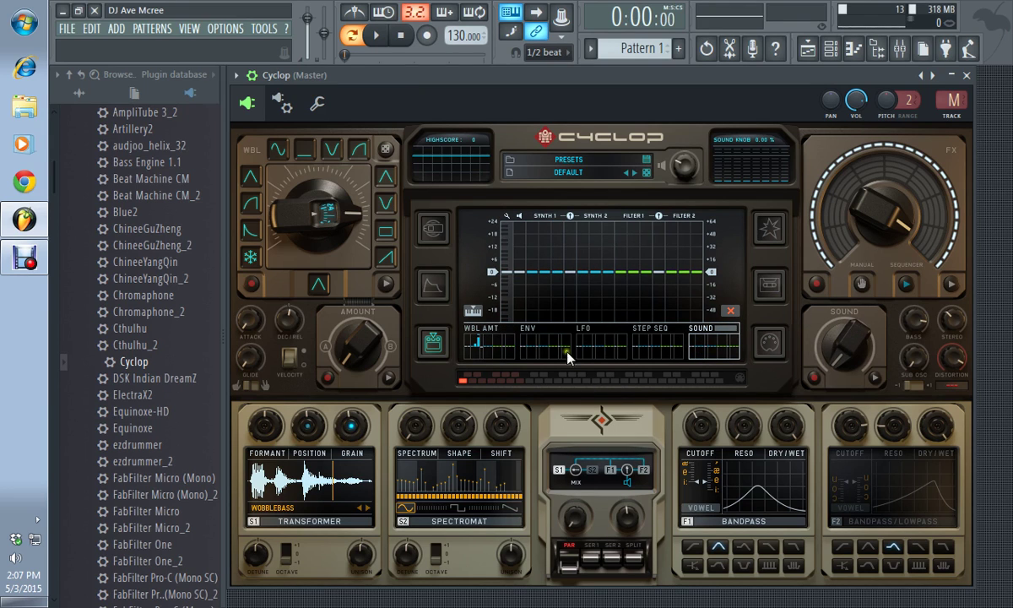
{"action": "mouse_move", "coordinate": [560, 278]}
{"action": "left_mouse_down"}
{"action": "mouse_move", "coordinate": [555, 226]}
{"action": "mouse_move", "coordinate": [539, 319]}
{"action": "mouse_move", "coordinate": [541, 301]}
{"action": "left_mouse_up"}
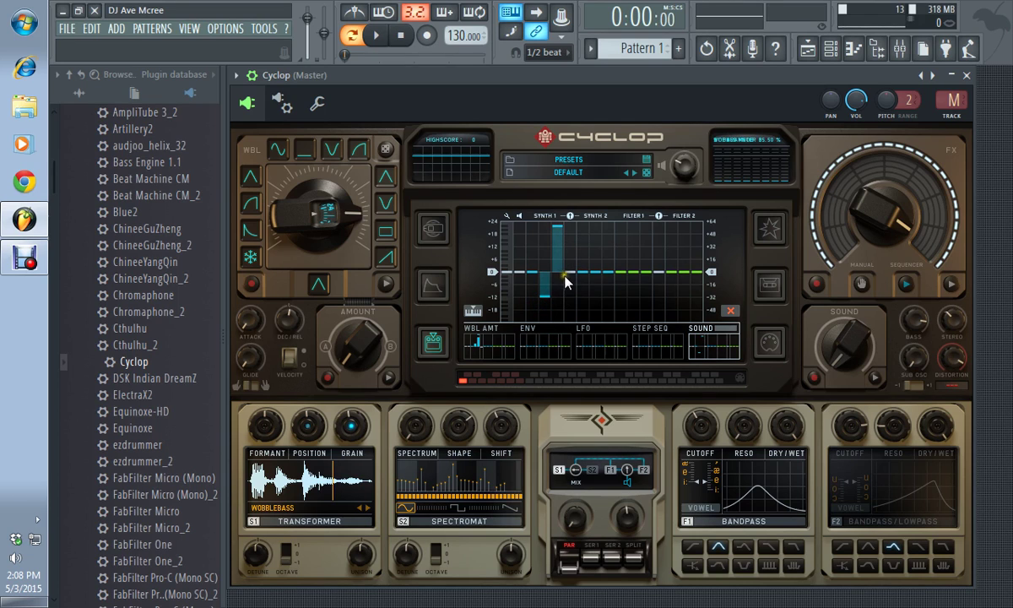
{"action": "left_click_drag", "start_coordinate": [547, 278], "coordinate": [546, 255]}
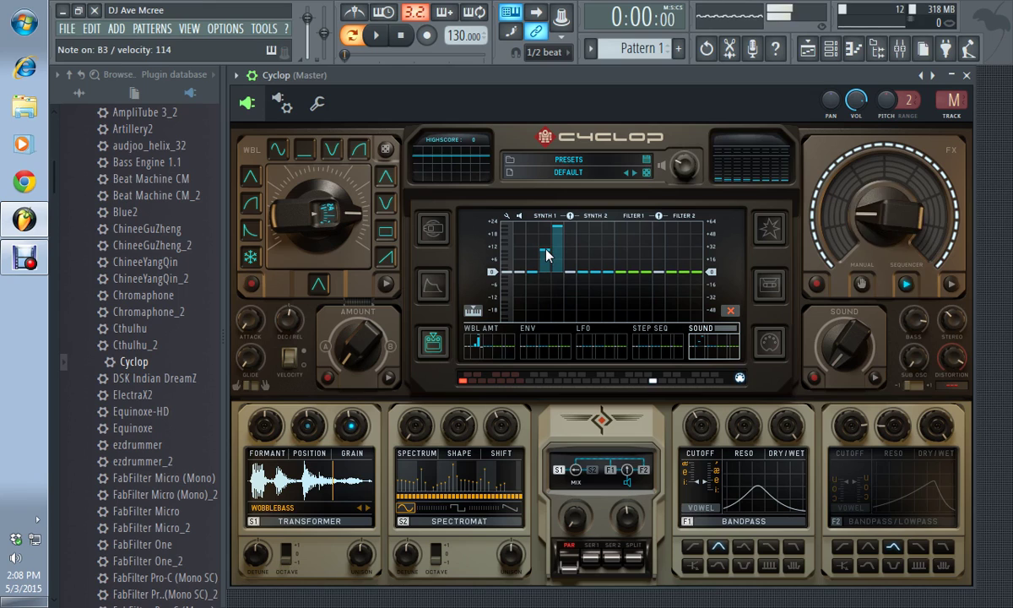
Turn on the Sound envelope's playback and adjust synth 1's Position while playing notes
{"action": "left_click", "coordinate": [875, 379]}
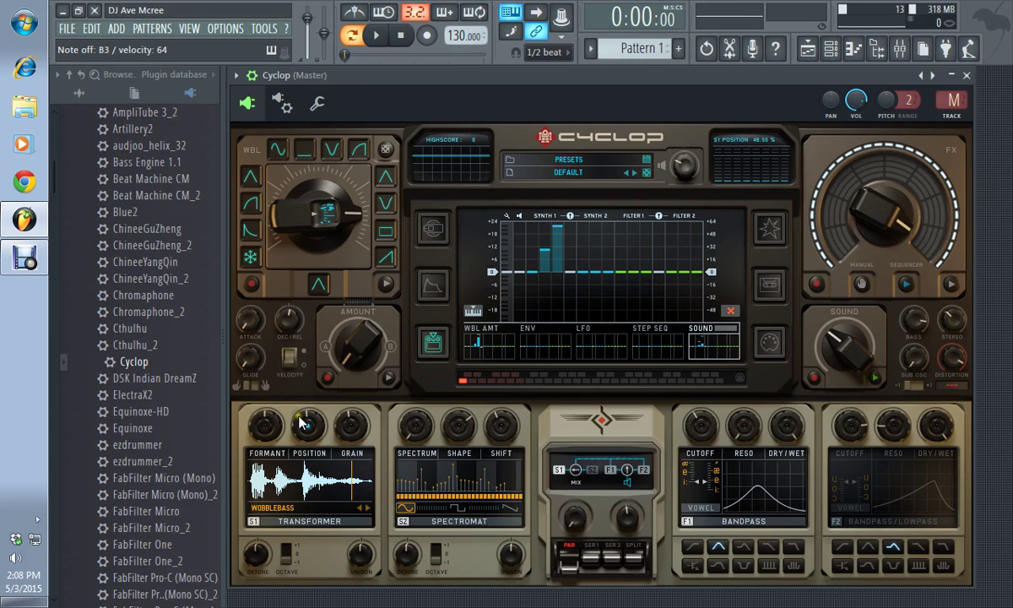
{"action": "mouse_move", "coordinate": [306, 426]}
{"action": "left_mouse_down"}
{"action": "mouse_move", "coordinate": [295, 516]}
{"action": "mouse_move", "coordinate": [300, 528]}
{"action": "mouse_move", "coordinate": [323, 521]}
{"action": "left_mouse_up"}
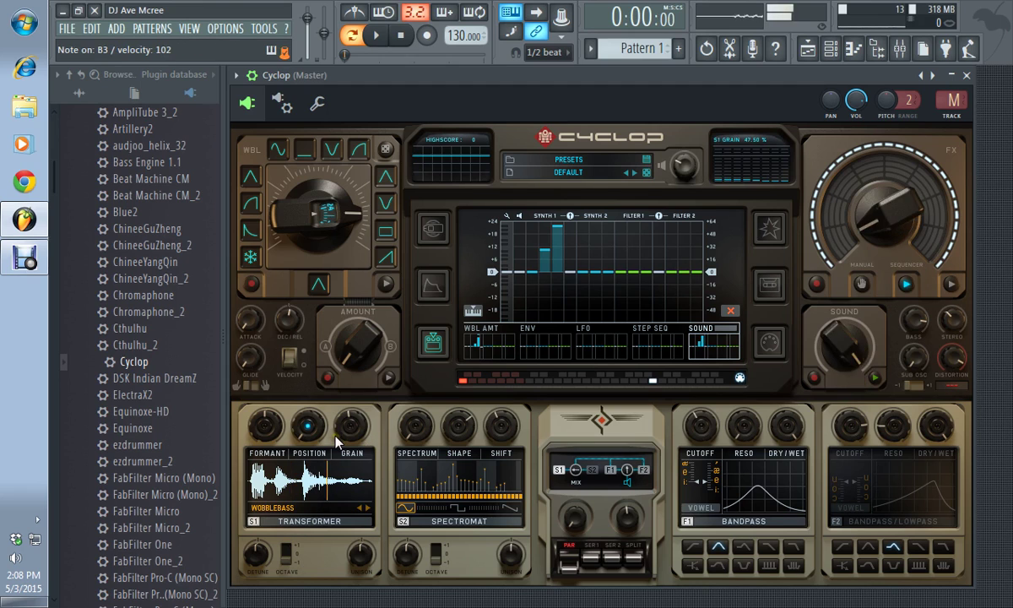
{"action": "mouse_move", "coordinate": [308, 425]}
{"action": "left_mouse_down"}
{"action": "mouse_move", "coordinate": [306, 402]}
{"action": "mouse_move", "coordinate": [308, 413]}
{"action": "left_mouse_up"}
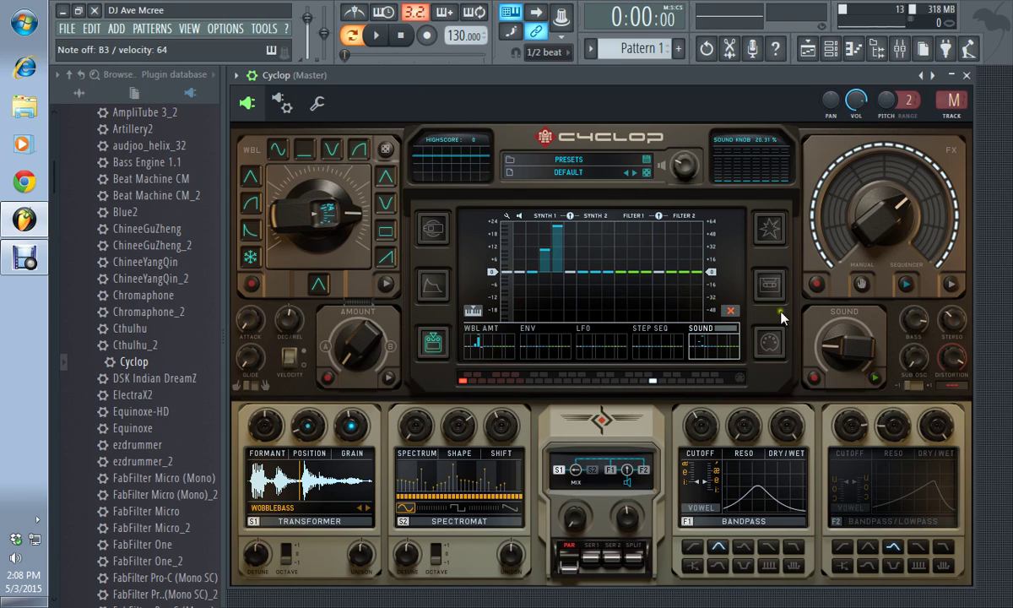
Bring up the FX sequencer, place Vinyl in its first step and switch off several early gater steps
{"action": "left_click", "coordinate": [764, 287]}
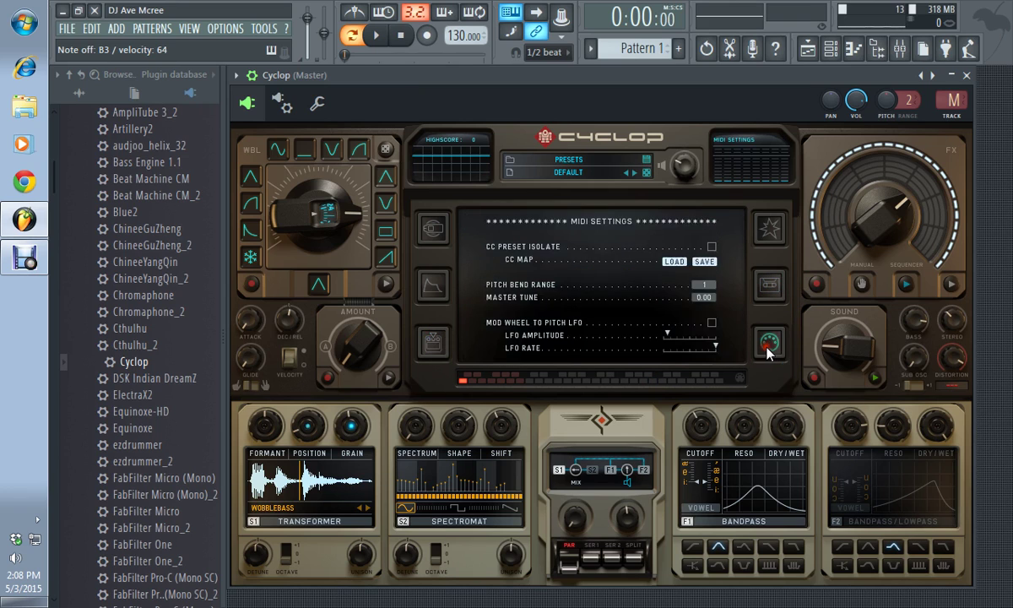
{"action": "left_click", "coordinate": [768, 228]}
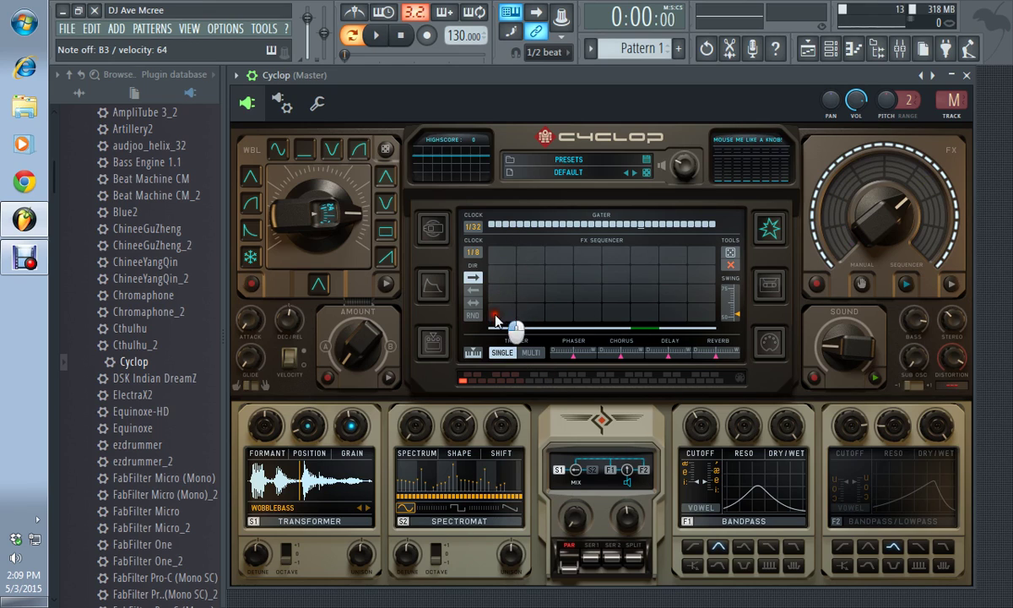
{"action": "left_click_drag", "start_coordinate": [496, 321], "coordinate": [539, 270]}
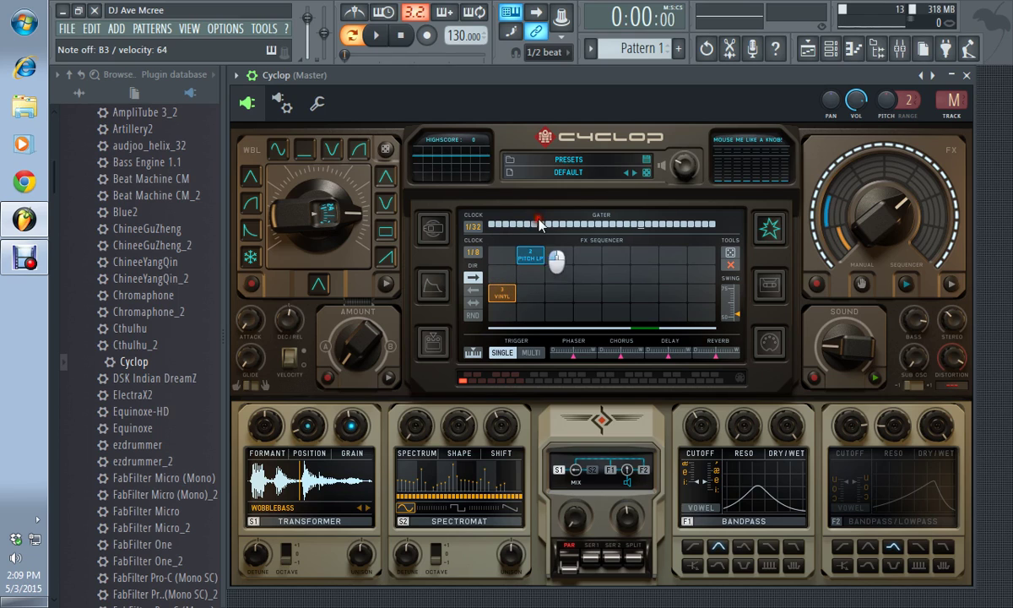
{"action": "mouse_move", "coordinate": [540, 224]}
{"action": "left_mouse_down"}
{"action": "mouse_move", "coordinate": [566, 201]}
{"action": "mouse_move", "coordinate": [527, 281]}
{"action": "left_mouse_up"}
{"action": "mouse_move", "coordinate": [505, 241]}
{"action": "left_mouse_down"}
{"action": "mouse_move", "coordinate": [473, 212]}
{"action": "mouse_move", "coordinate": [510, 222]}
{"action": "mouse_move", "coordinate": [528, 244]}
{"action": "mouse_move", "coordinate": [503, 225]}
{"action": "mouse_move", "coordinate": [534, 228]}
{"action": "left_mouse_up"}
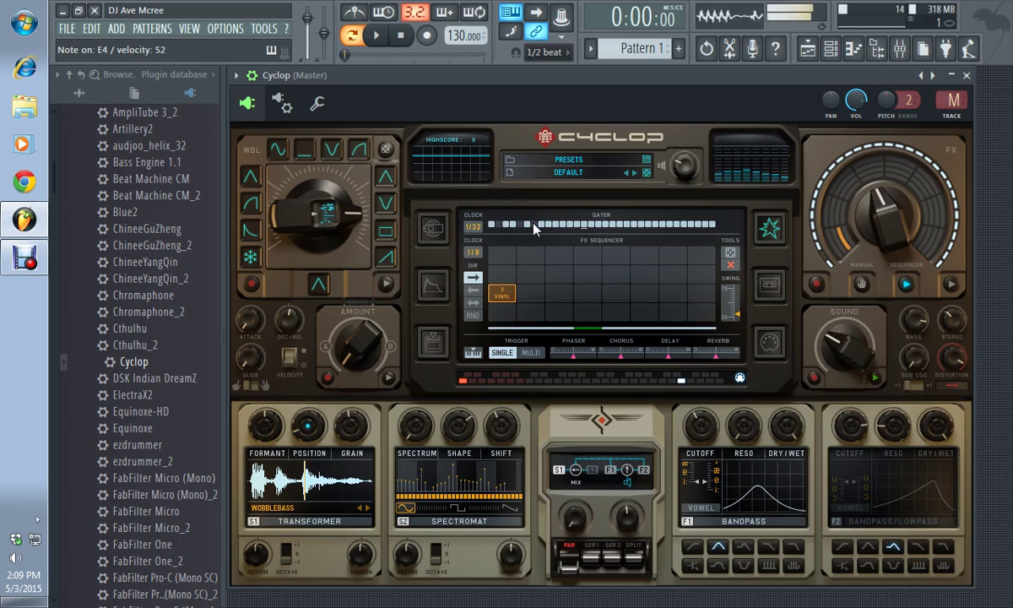
Add Loop to FX sequencer steps 3 and 7, Scratch to step 5 and Reverb to step 8
{"action": "mouse_move", "coordinate": [533, 228]}
{"action": "left_mouse_down"}
{"action": "mouse_move", "coordinate": [533, 271]}
{"action": "mouse_move", "coordinate": [559, 274]}
{"action": "left_mouse_up"}
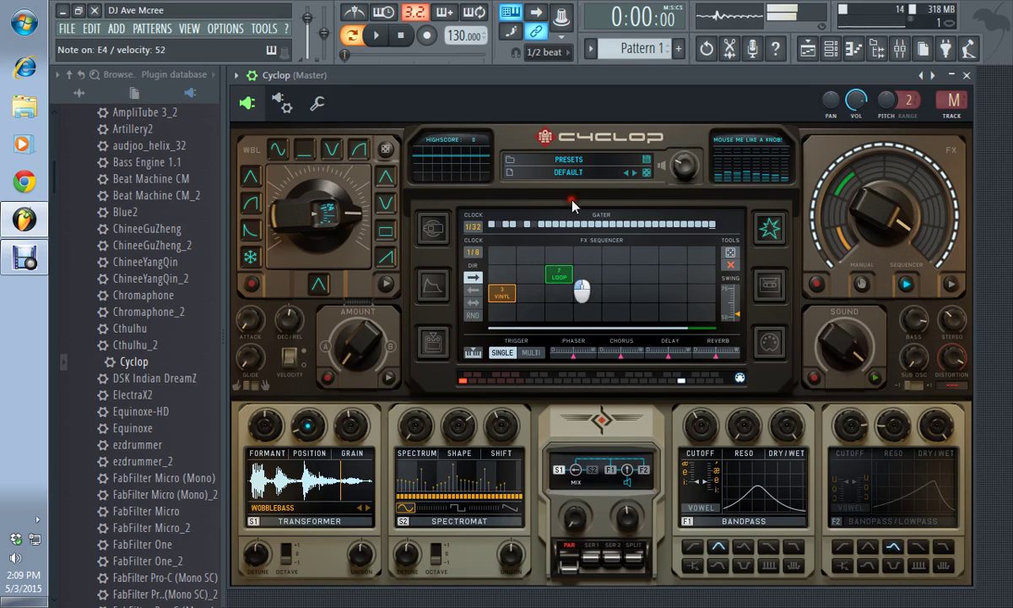
{"action": "left_click", "coordinate": [616, 292]}
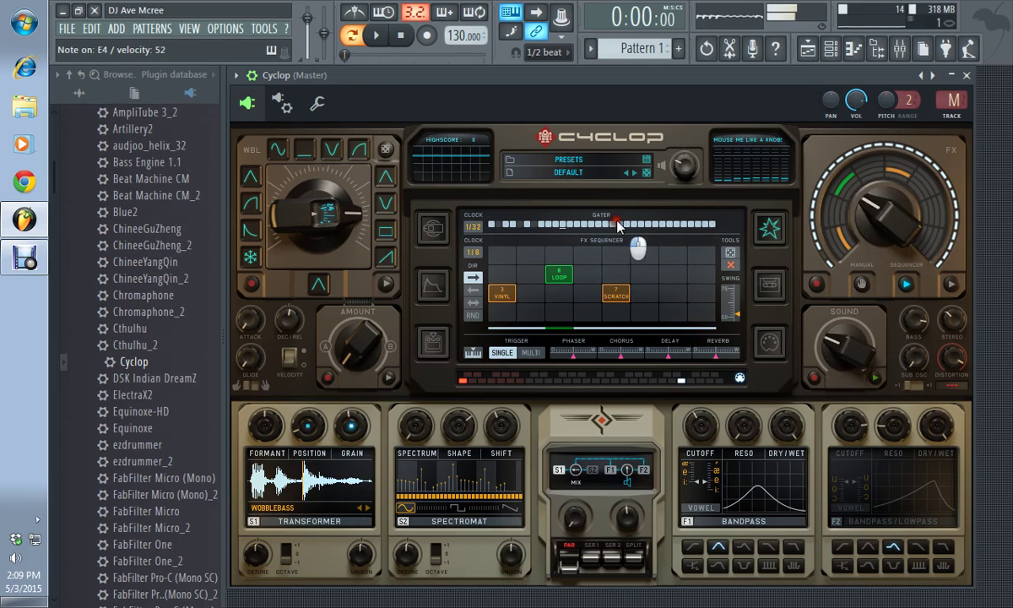
{"action": "left_click", "coordinate": [673, 275]}
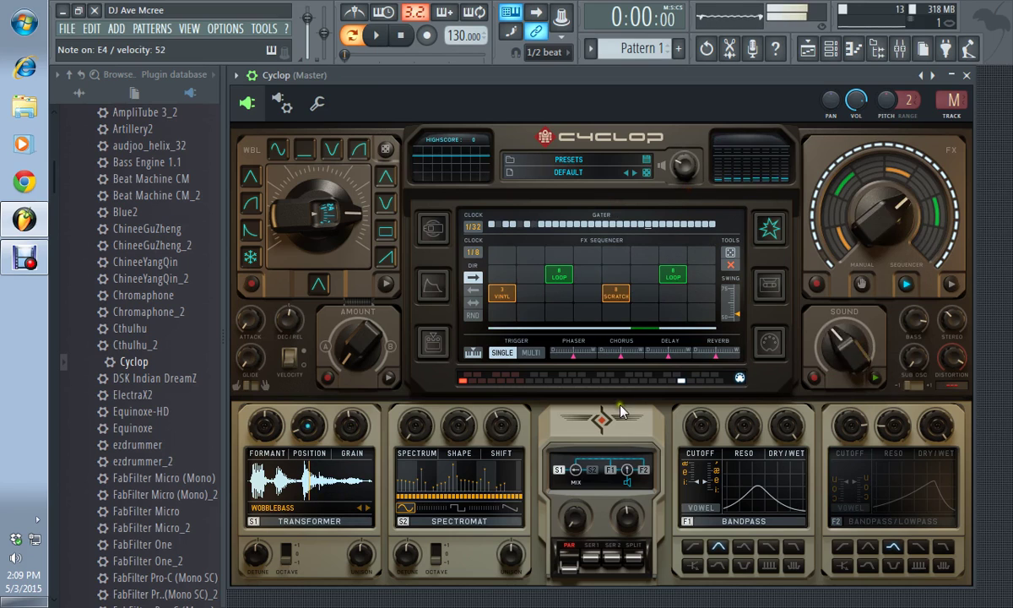
{"action": "left_click", "coordinate": [701, 313]}
{"action": "left_click_drag", "start_coordinate": [700, 246], "coordinate": [698, 222]}
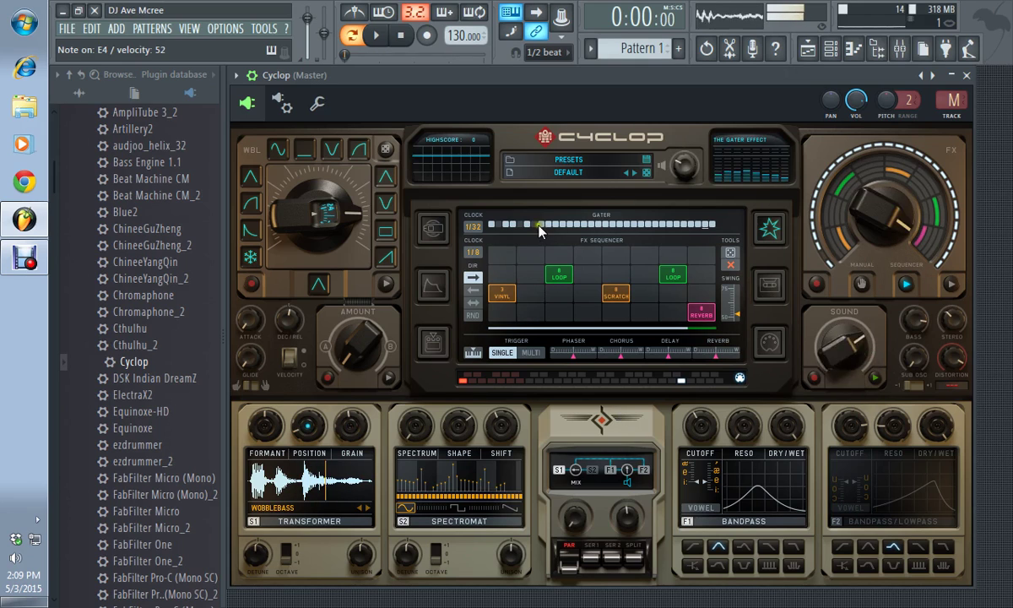
Switch all gater steps back on and inspect the gater and FX sequencer clock options
{"action": "left_click_drag", "start_coordinate": [521, 225], "coordinate": [505, 225]}
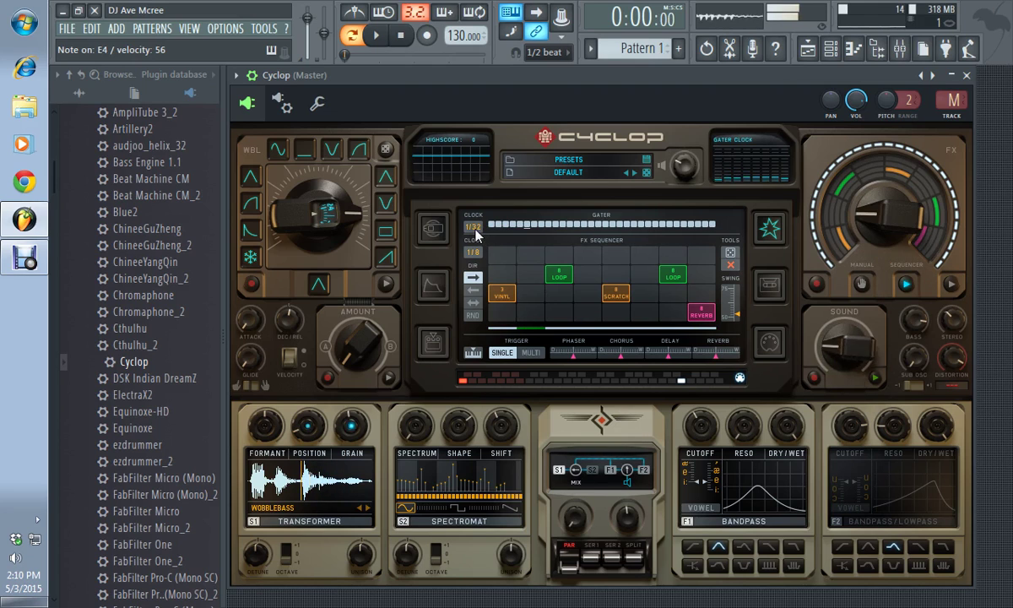
{"action": "left_click", "coordinate": [490, 235]}
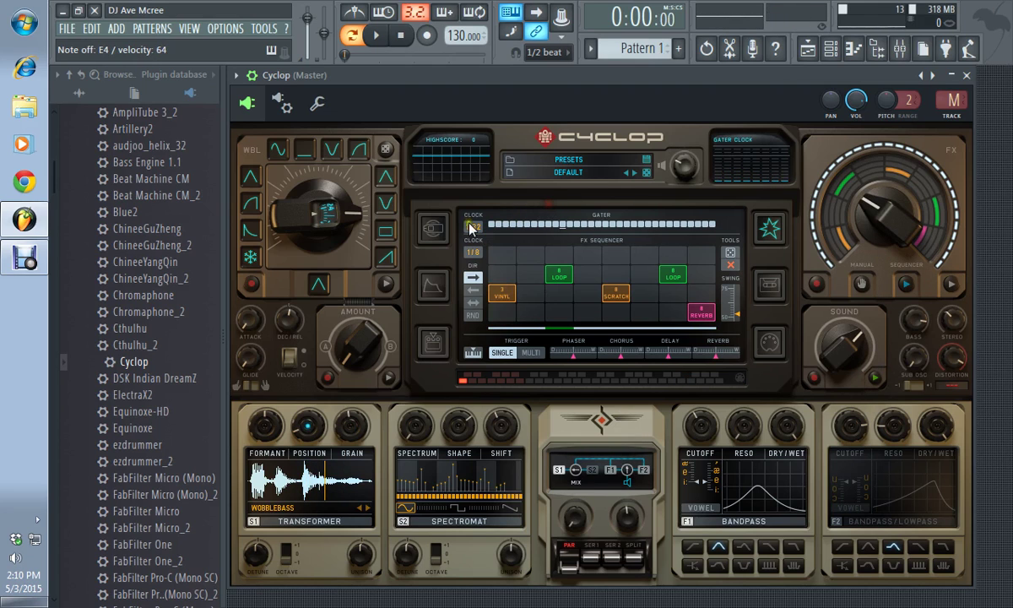
{"action": "left_click", "coordinate": [493, 253]}
Choose the Amp distortion type and set the Distortion amount to 100%
{"action": "mouse_move", "coordinate": [868, 341]}
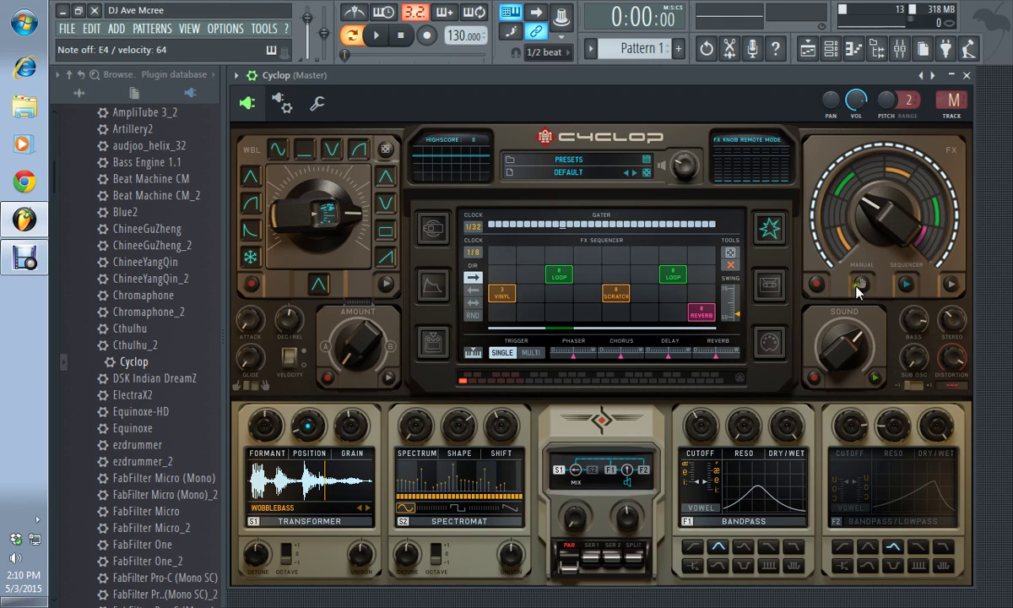
{"action": "left_click", "coordinate": [948, 386]}
{"action": "left_click", "coordinate": [907, 354]}
{"action": "left_click_drag", "start_coordinate": [955, 374], "coordinate": [910, 209]}
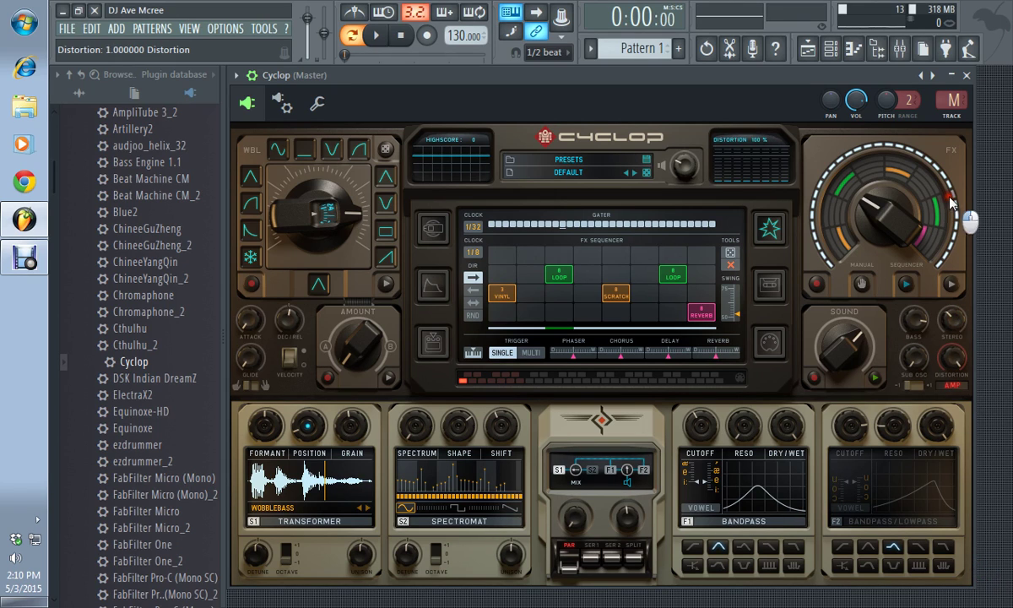
Audition the Drive, Diode, 1 Bit and Sine distortion types while playing notes, ending on Diode
{"action": "left_click", "coordinate": [946, 383]}
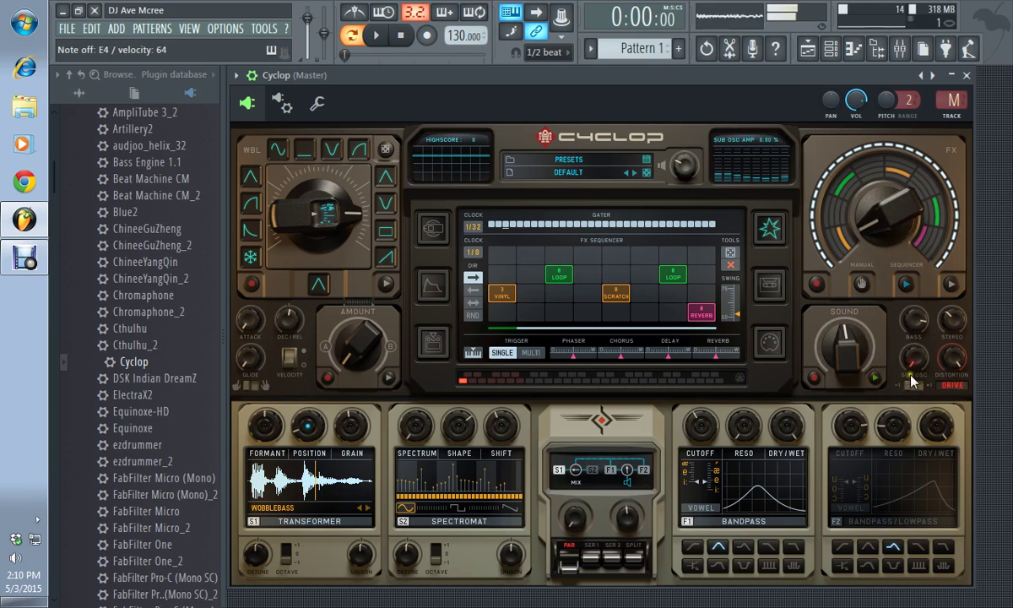
{"action": "left_click", "coordinate": [907, 381]}
{"action": "left_click", "coordinate": [929, 394]}
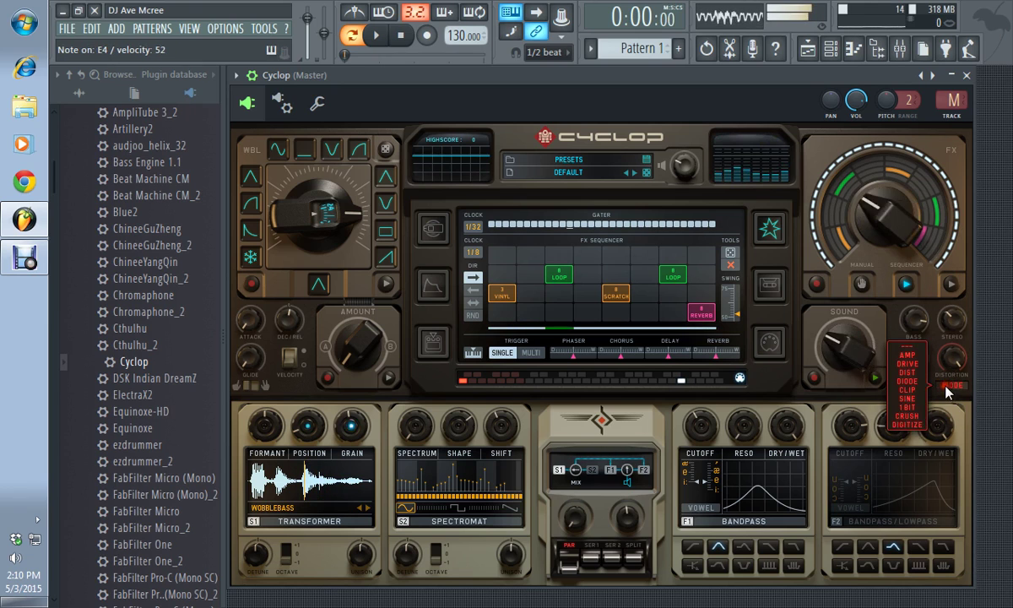
{"action": "left_click", "coordinate": [917, 413]}
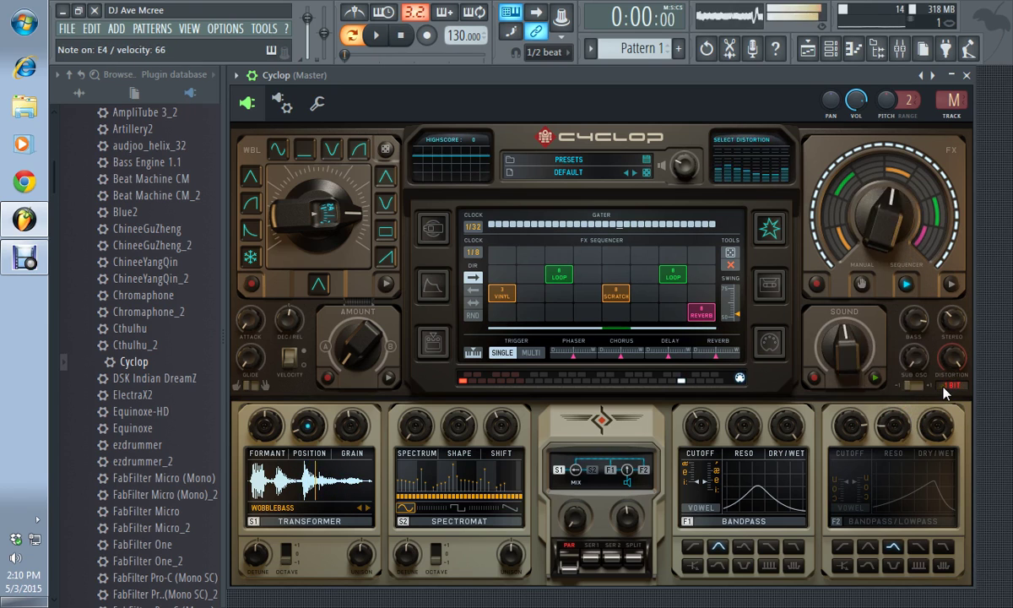
{"action": "left_click", "coordinate": [945, 387]}
{"action": "left_click", "coordinate": [918, 400]}
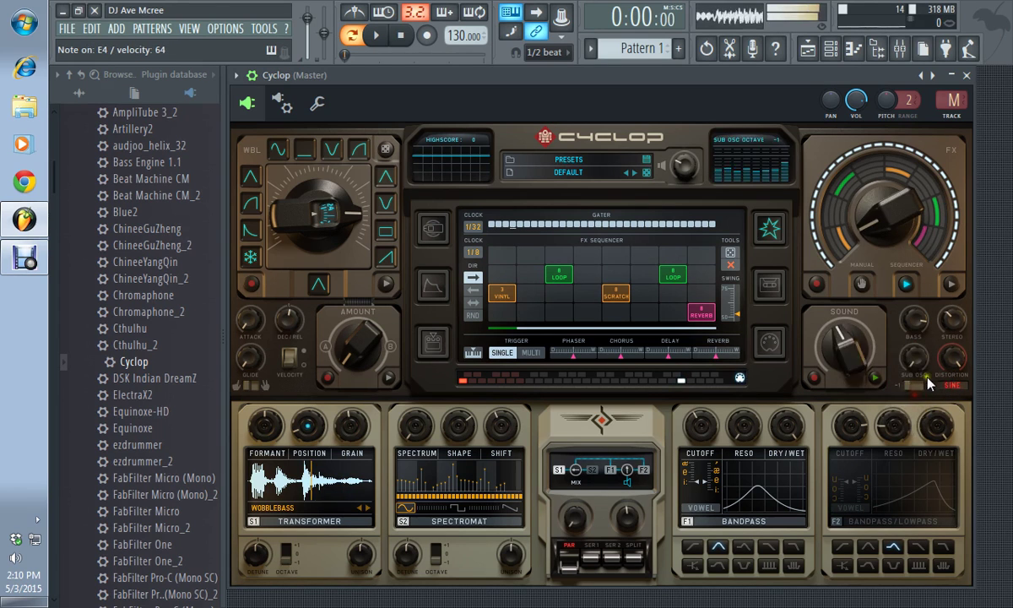
{"action": "left_click", "coordinate": [929, 387]}
{"action": "left_click", "coordinate": [923, 390]}
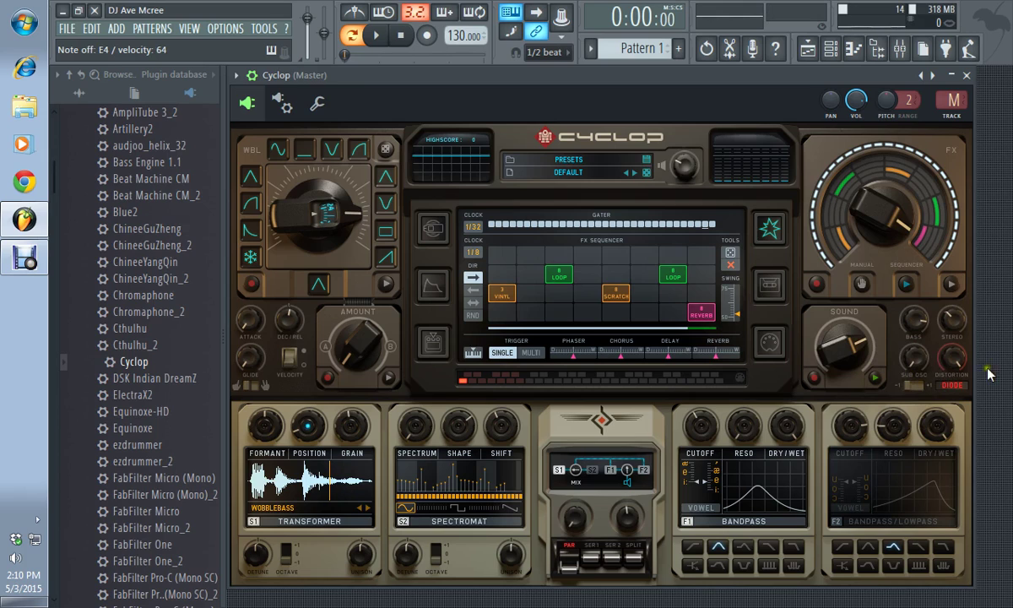
Raise the Sub Osc level and bring it back down to 0% while playing notes
{"action": "mouse_move", "coordinate": [912, 372]}
{"action": "left_click_drag", "start_coordinate": [924, 362], "coordinate": [916, 364]}
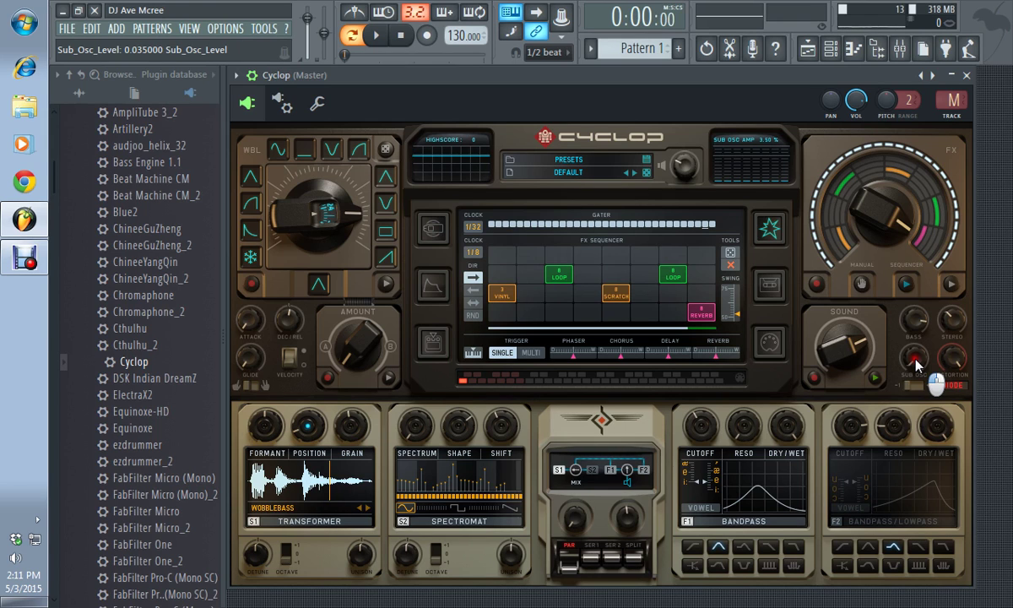
{"action": "left_click_drag", "start_coordinate": [916, 363], "coordinate": [909, 271]}
{"action": "left_click_drag", "start_coordinate": [912, 321], "coordinate": [919, 532]}
{"action": "left_click_drag", "start_coordinate": [913, 358], "coordinate": [891, 473]}
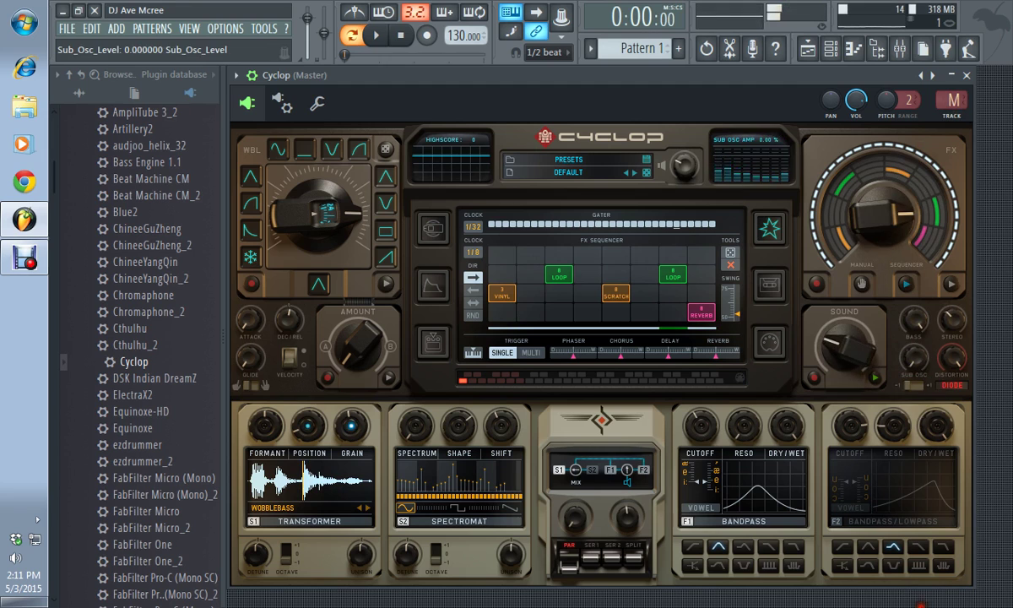
Sweep the Stereo spread and finish at 100%, and turn Bass up to 100% while playing notes
{"action": "left_click_drag", "start_coordinate": [950, 317], "coordinate": [933, 244]}
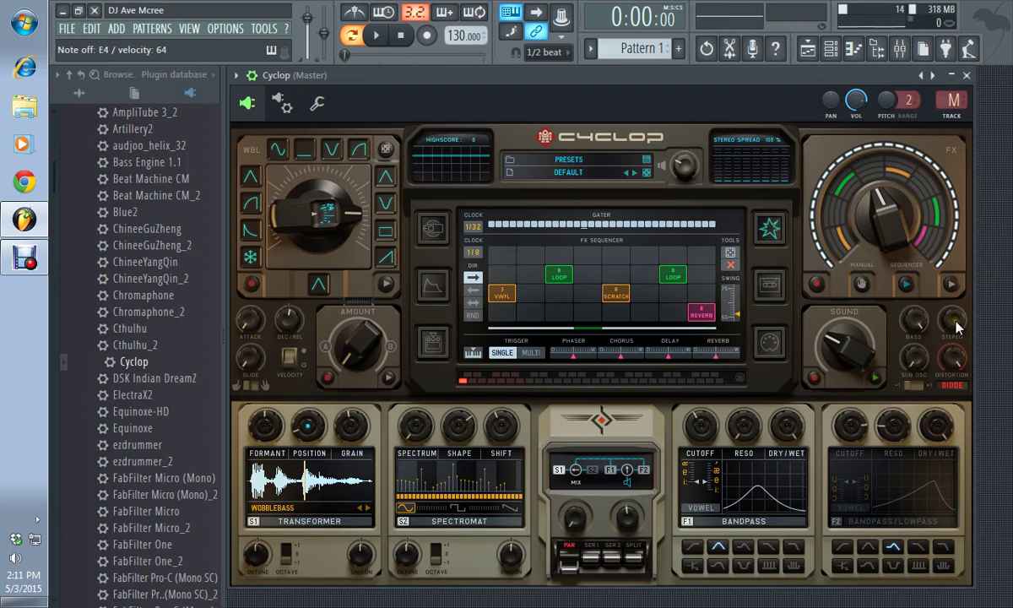
{"action": "left_click_drag", "start_coordinate": [954, 325], "coordinate": [934, 192]}
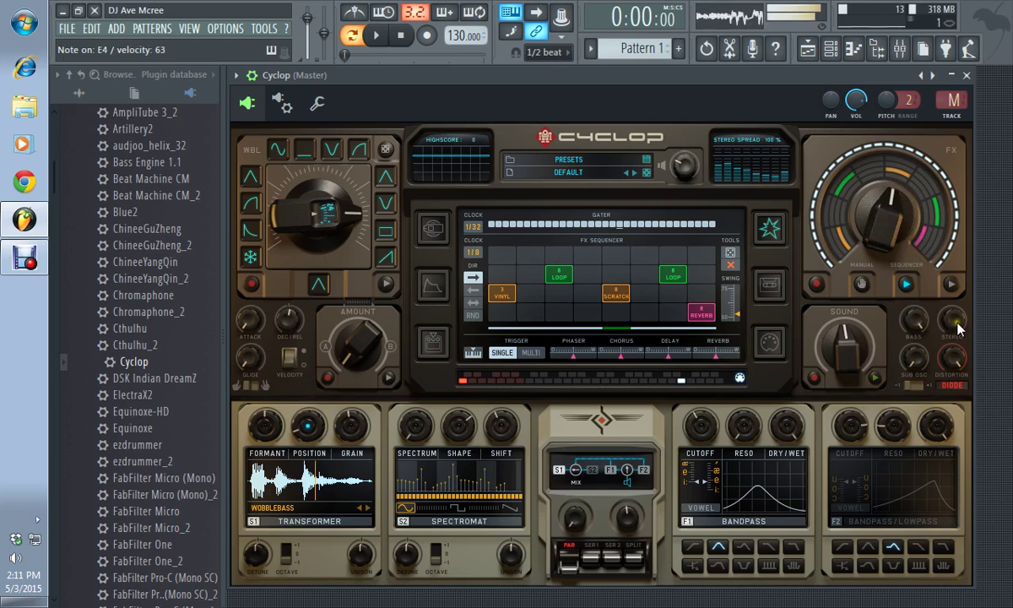
{"action": "left_click_drag", "start_coordinate": [961, 338], "coordinate": [970, 494]}
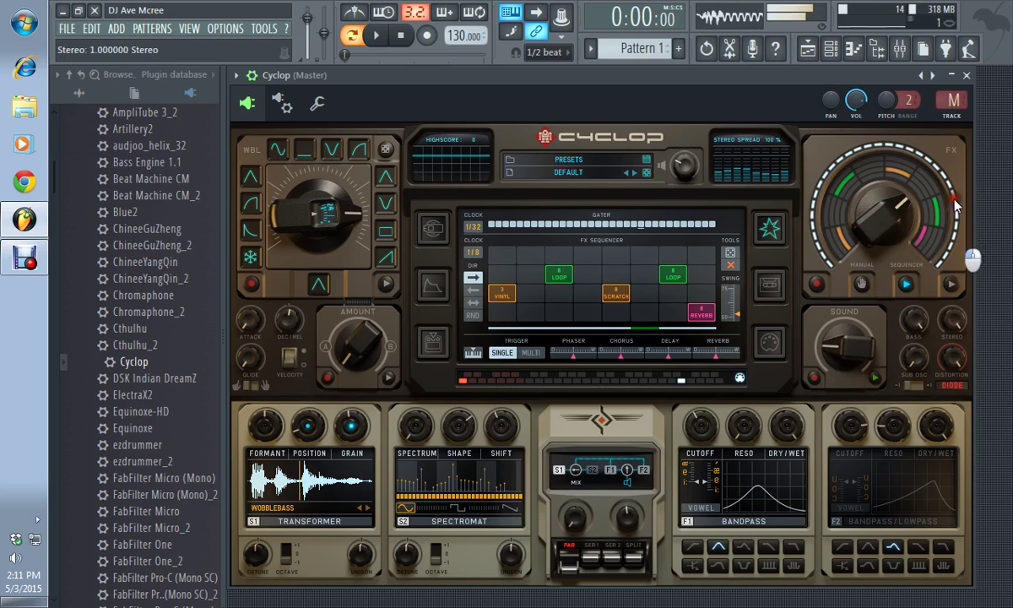
{"action": "mouse_move", "coordinate": [965, 334]}
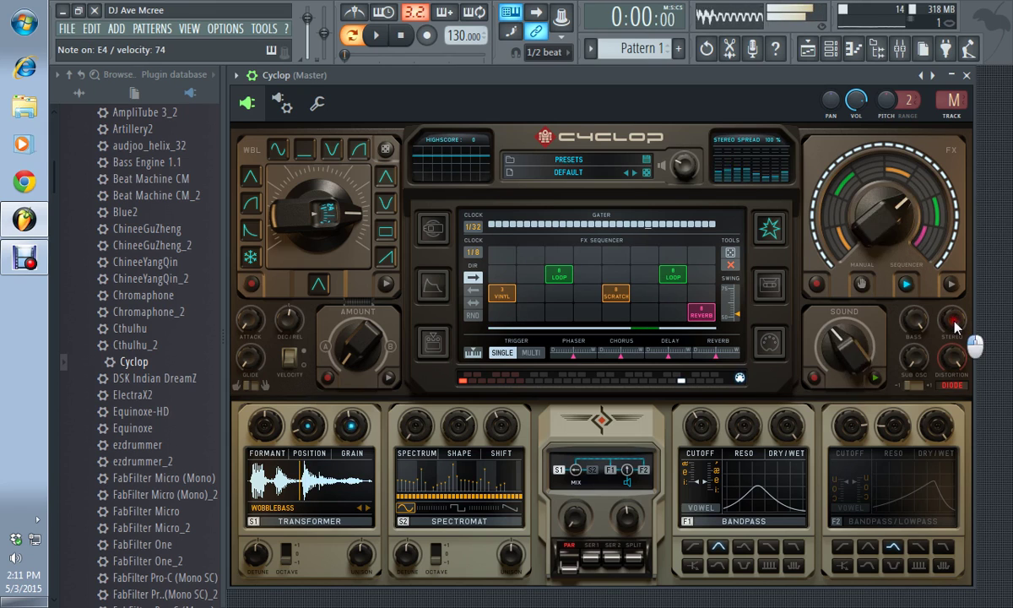
{"action": "left_click_drag", "start_coordinate": [961, 336], "coordinate": [977, 163]}
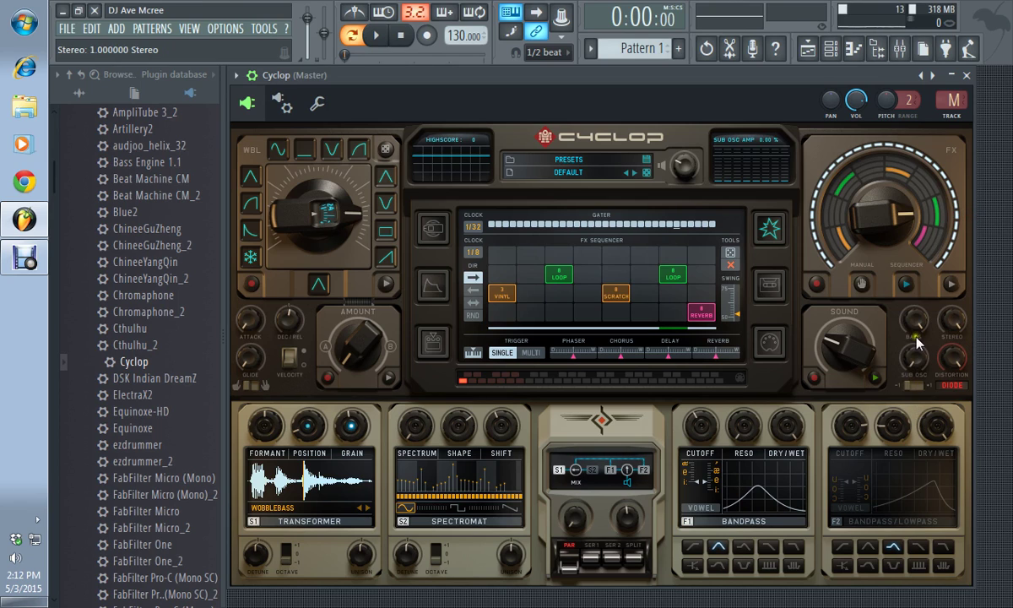
{"action": "left_click_drag", "start_coordinate": [893, 340], "coordinate": [918, 355]}
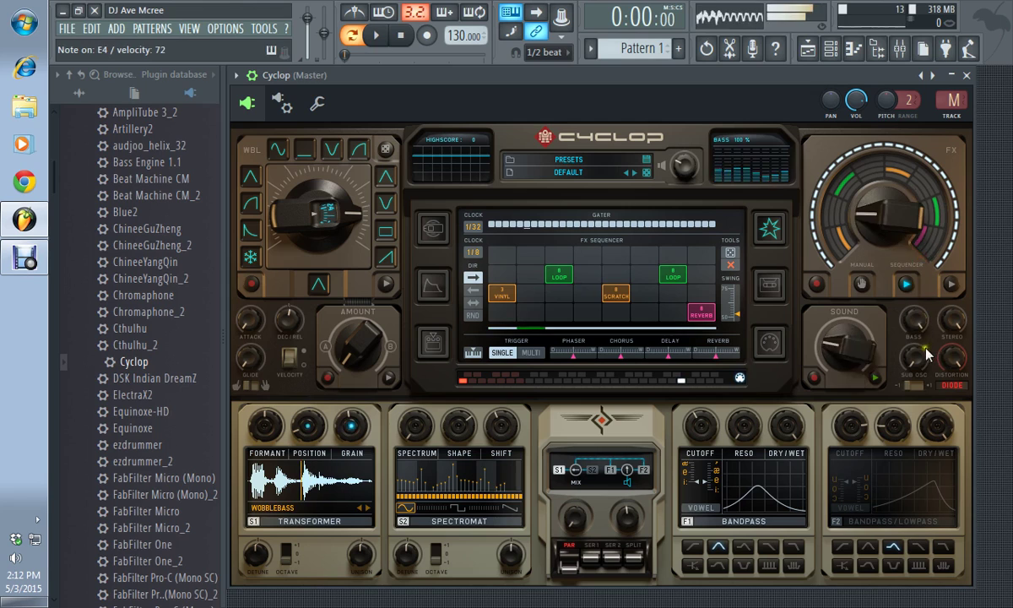
{"action": "left_click_drag", "start_coordinate": [932, 176], "coordinate": [811, 432]}
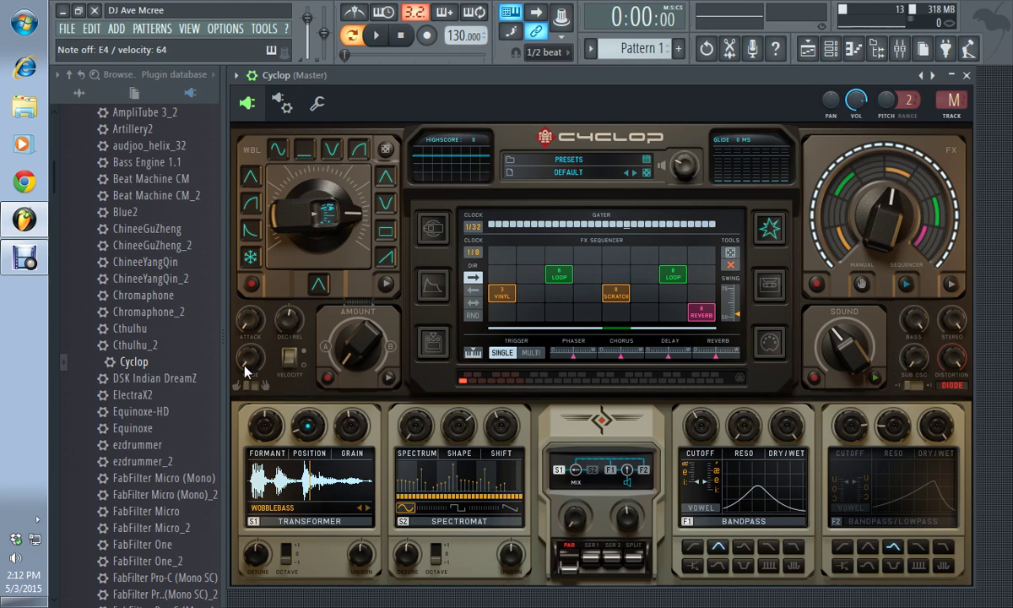
Adjust Glide and Decay/Release while playing notes, bringing Decay/Release down to 0 ms
{"action": "left_click_drag", "start_coordinate": [248, 372], "coordinate": [269, 422]}
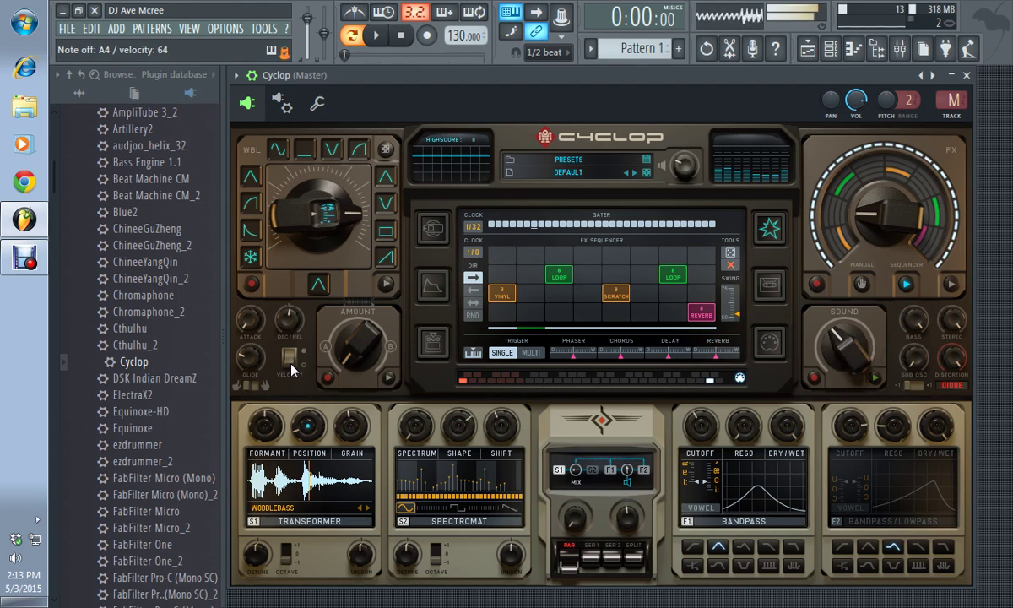
{"action": "scroll", "coordinate": [290, 325], "scroll_direction": "down", "scroll_amount": 3}
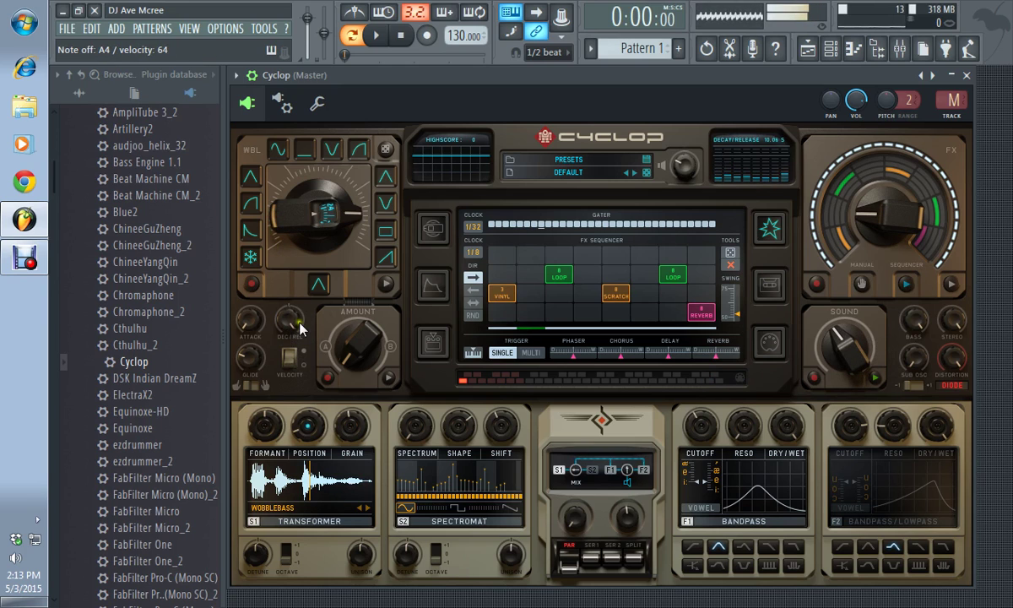
{"action": "scroll", "coordinate": [290, 319], "scroll_direction": "up", "scroll_amount": 5}
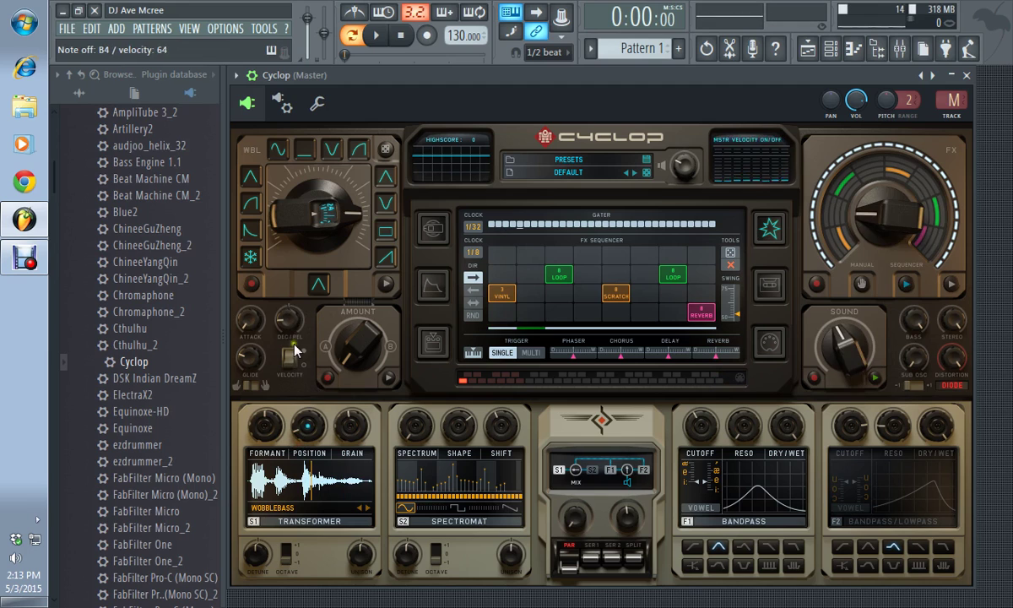
{"action": "left_click_drag", "start_coordinate": [289, 318], "coordinate": [290, 268]}
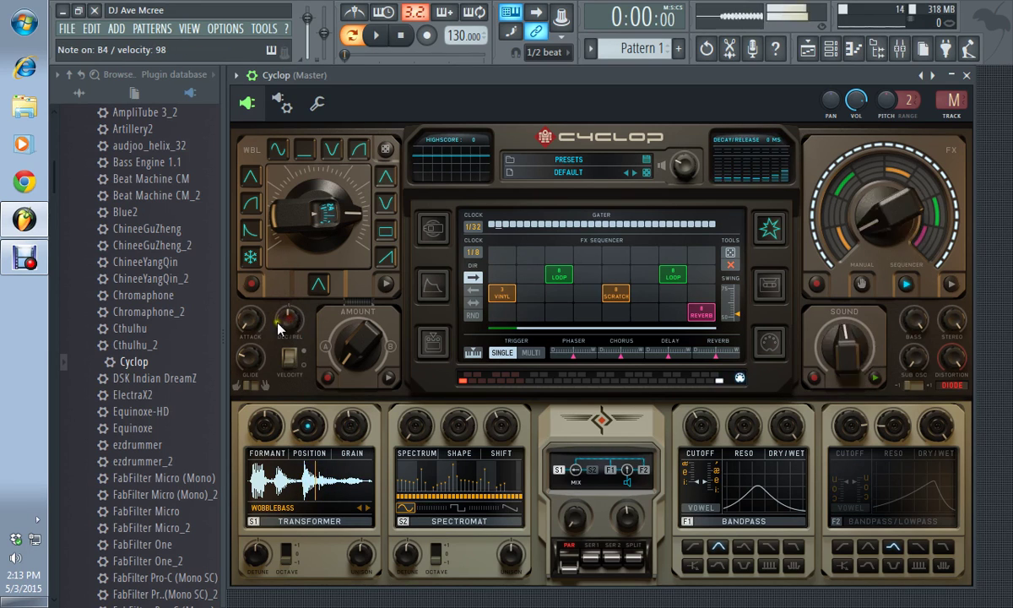
Sweep the master Attack up and back down to 0 ms while playing notes
{"action": "mouse_move", "coordinate": [256, 326]}
{"action": "left_click_drag", "start_coordinate": [255, 325], "coordinate": [250, 279]}
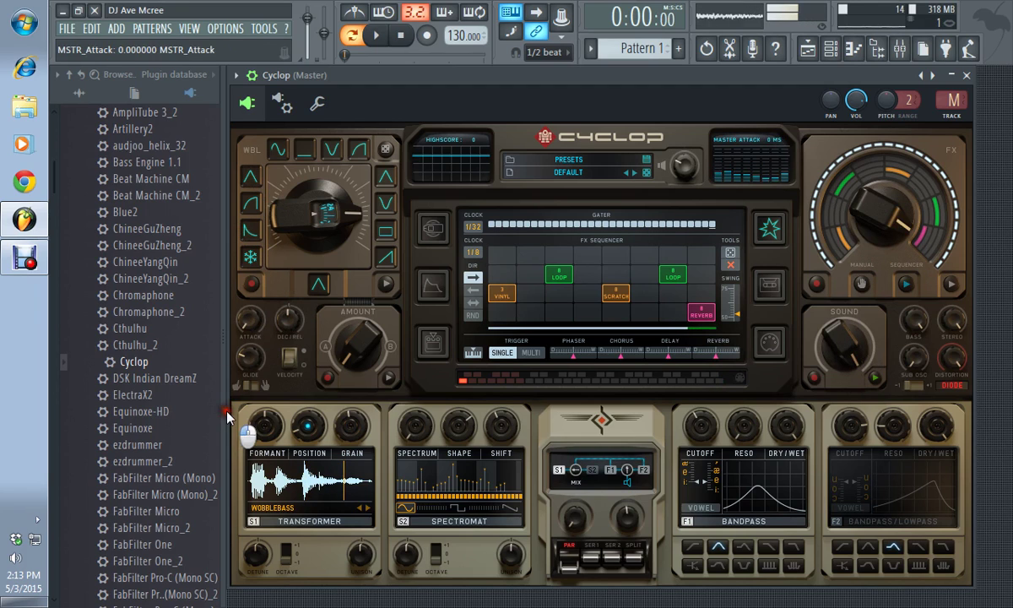
{"action": "left_click_drag", "start_coordinate": [251, 325], "coordinate": [275, 322]}
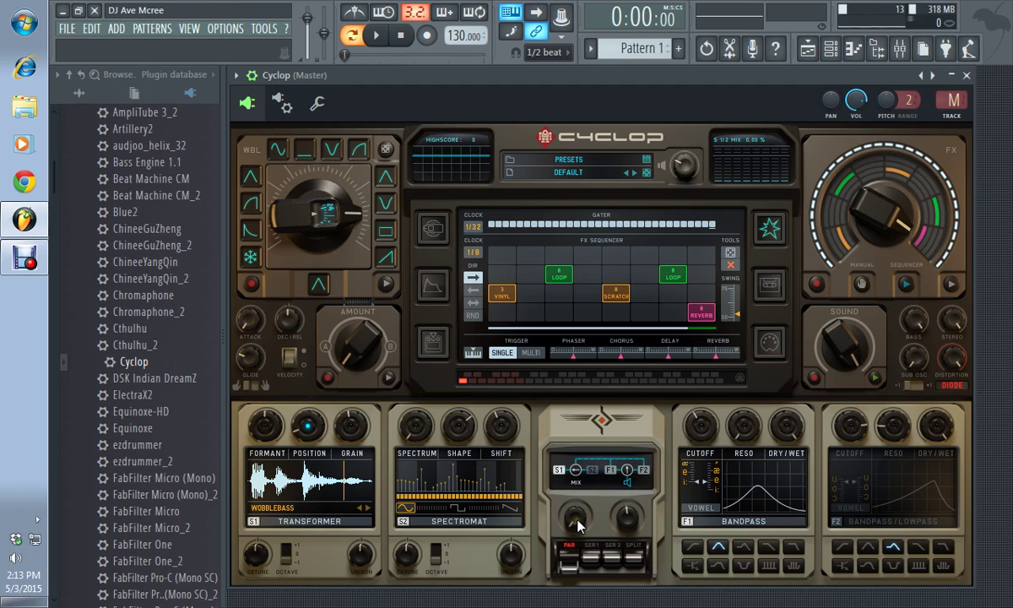
Raise the S1/S2 mix to 24%, and move it fully over to synth 2
{"action": "left_click_drag", "start_coordinate": [567, 514], "coordinate": [573, 566]}
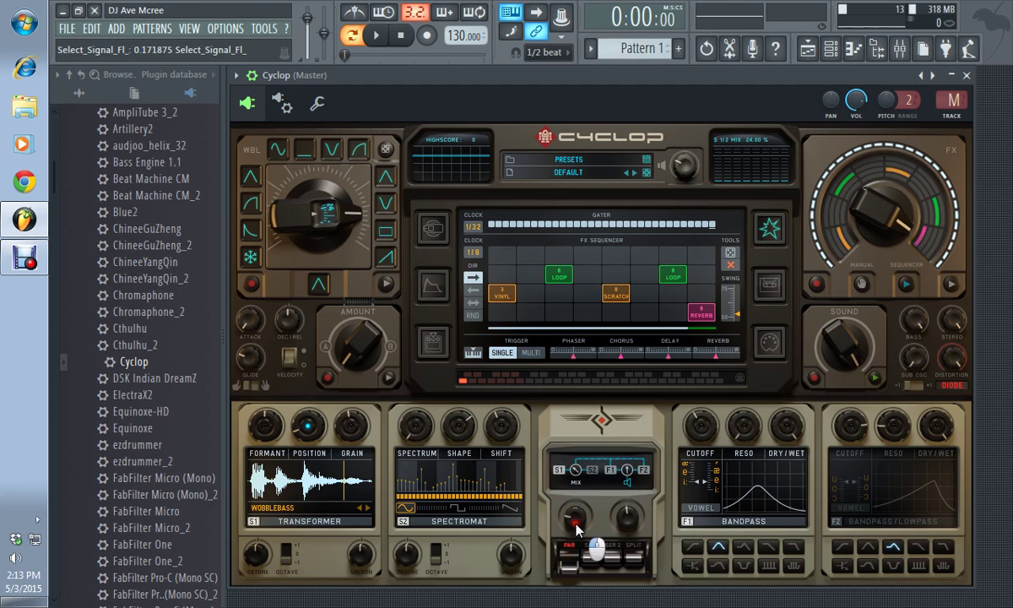
{"action": "left_click_drag", "start_coordinate": [577, 528], "coordinate": [572, 590]}
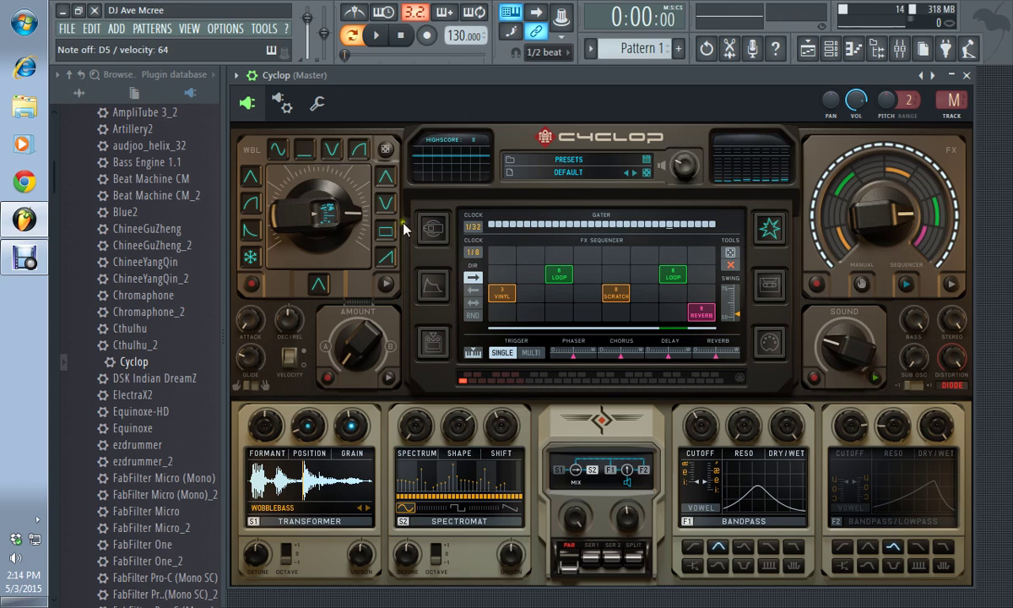
Save the project as a FruityLoops loop file named "Trap Camp- Geeked Up" in the Projects folder
{"action": "left_click", "coordinate": [66, 27]}
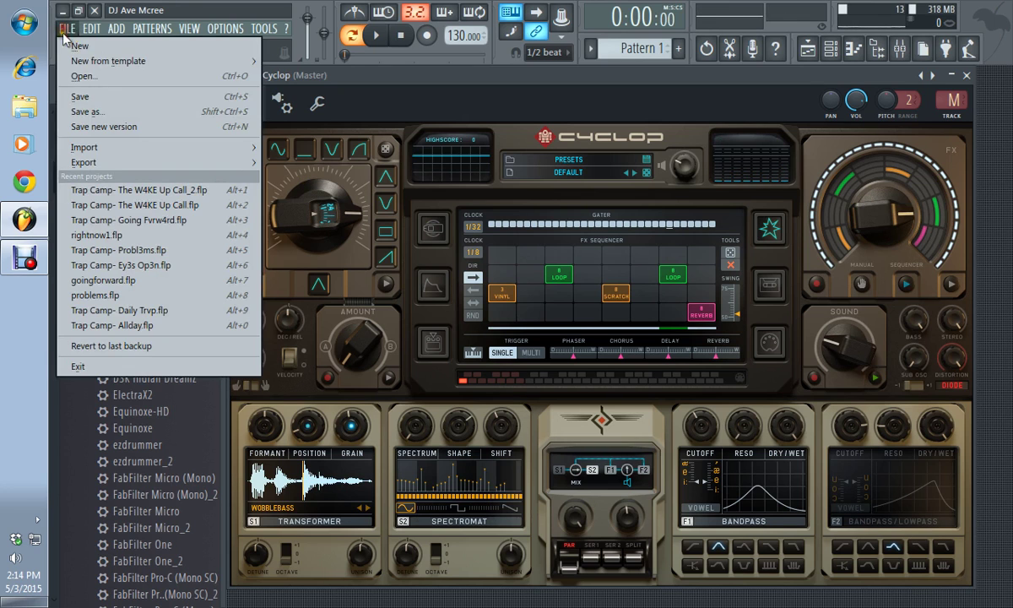
{"action": "left_click", "coordinate": [92, 113]}
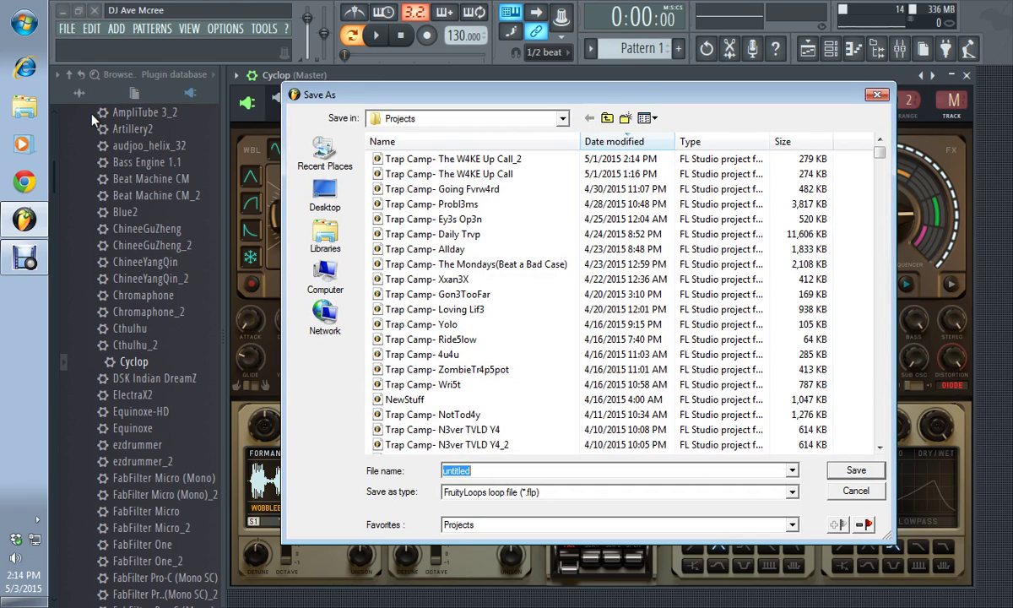
{"action": "type", "text": "Trap Camp"}
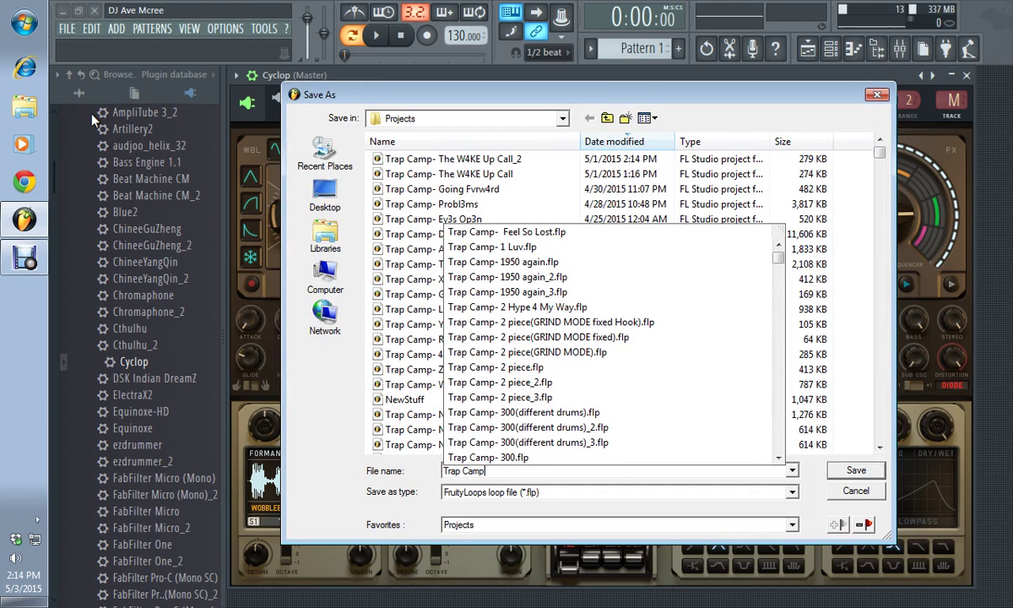
{"action": "type", "text": "- Geek"}
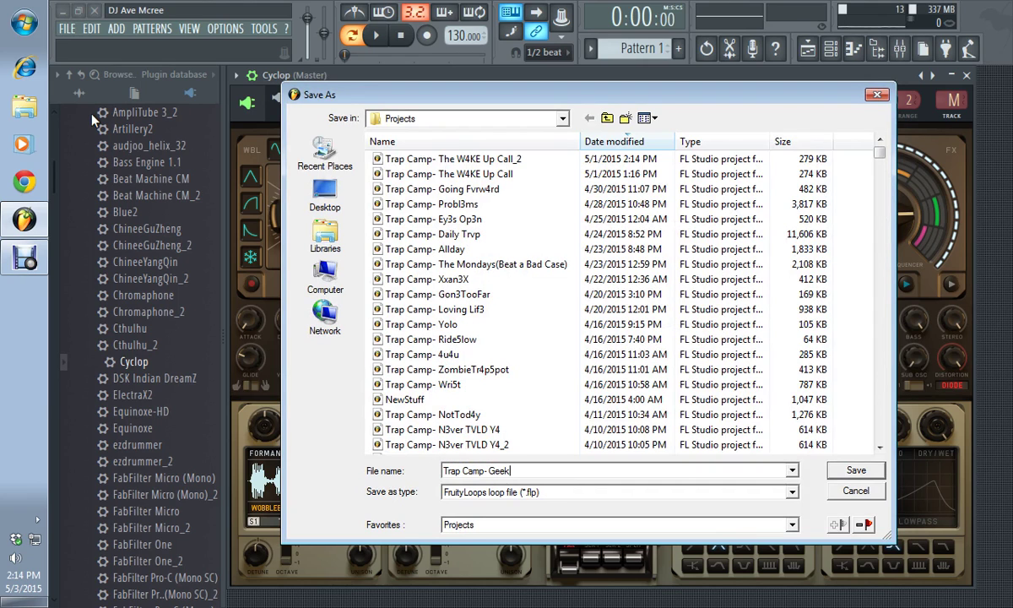
{"action": "type", "text": "ed Up"}
{"action": "key", "text": "Return"}
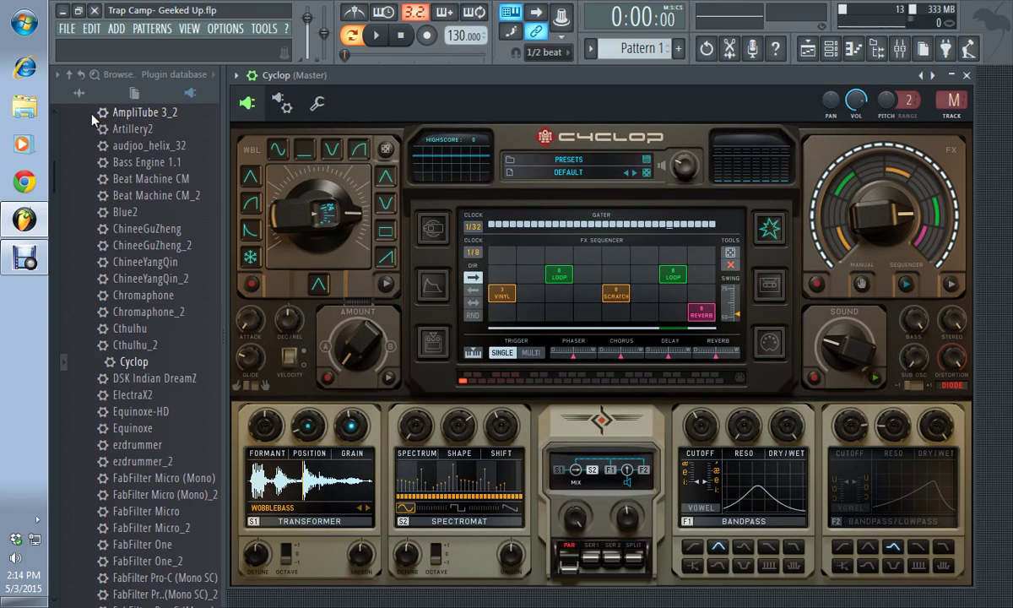
{"action": "left_click_drag", "start_coordinate": [92, 118], "coordinate": [123, 120]}
Bring the S1/S2 mix back to 48% while playing notes to hear both synths blended
{"action": "mouse_move", "coordinate": [583, 469]}
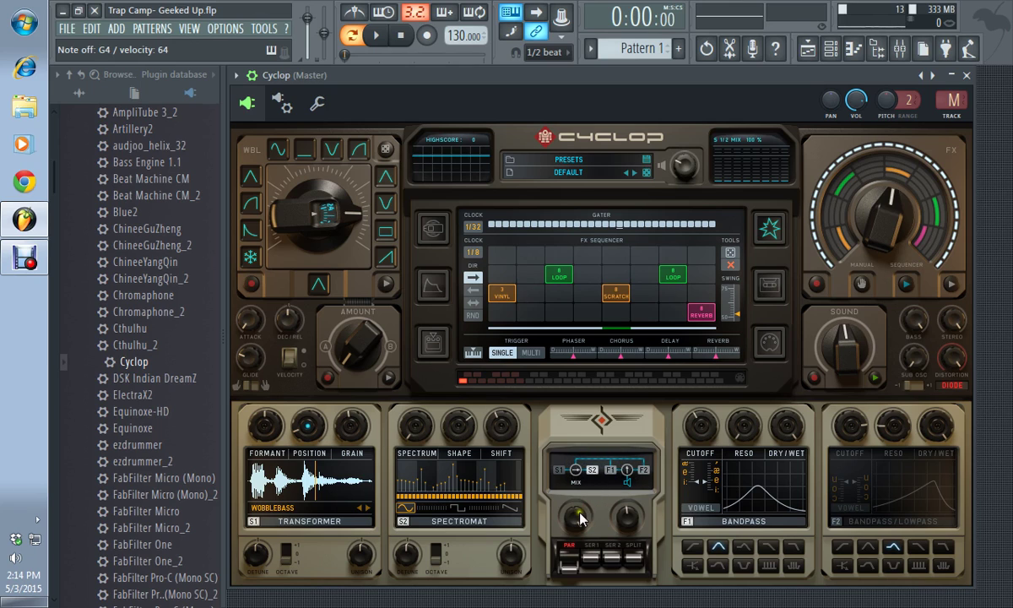
{"action": "left_click_drag", "start_coordinate": [575, 469], "coordinate": [575, 494]}
{"action": "key", "text": "b"}
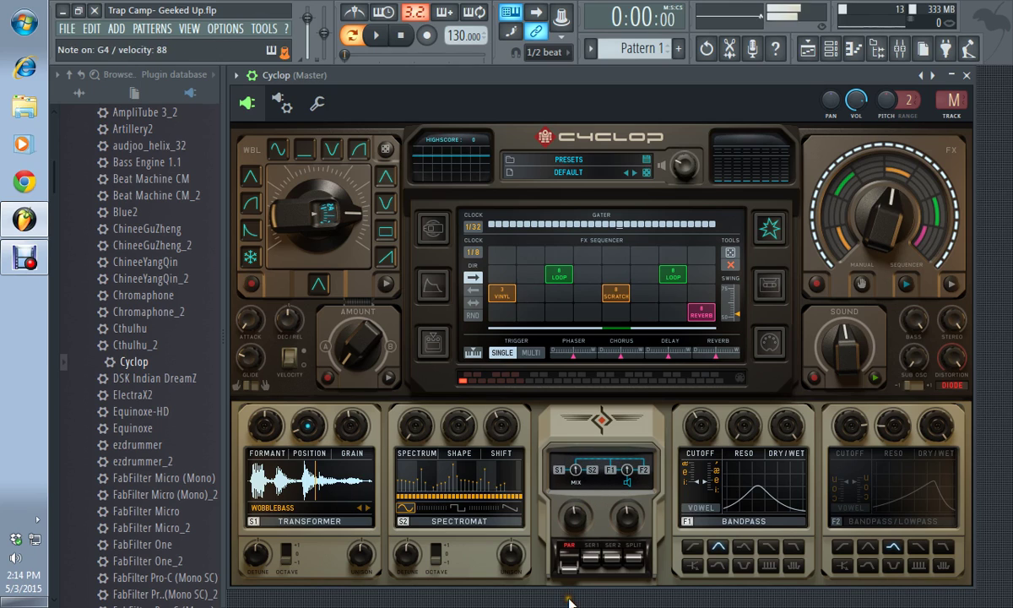
{"action": "key", "text": "v"}
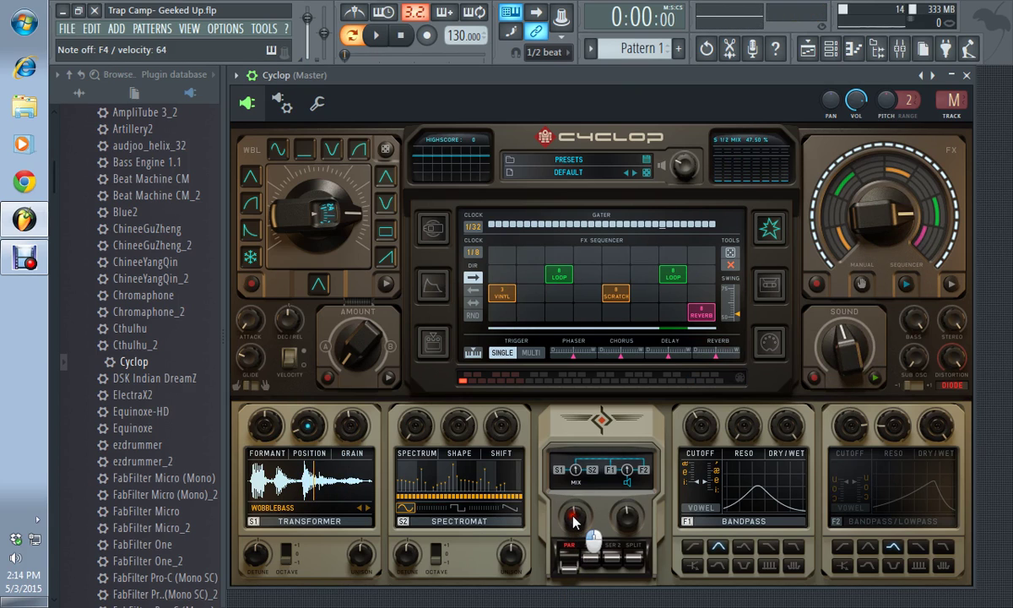
{"action": "scroll", "coordinate": [575, 519], "scroll_direction": "up", "scroll_amount": 1}
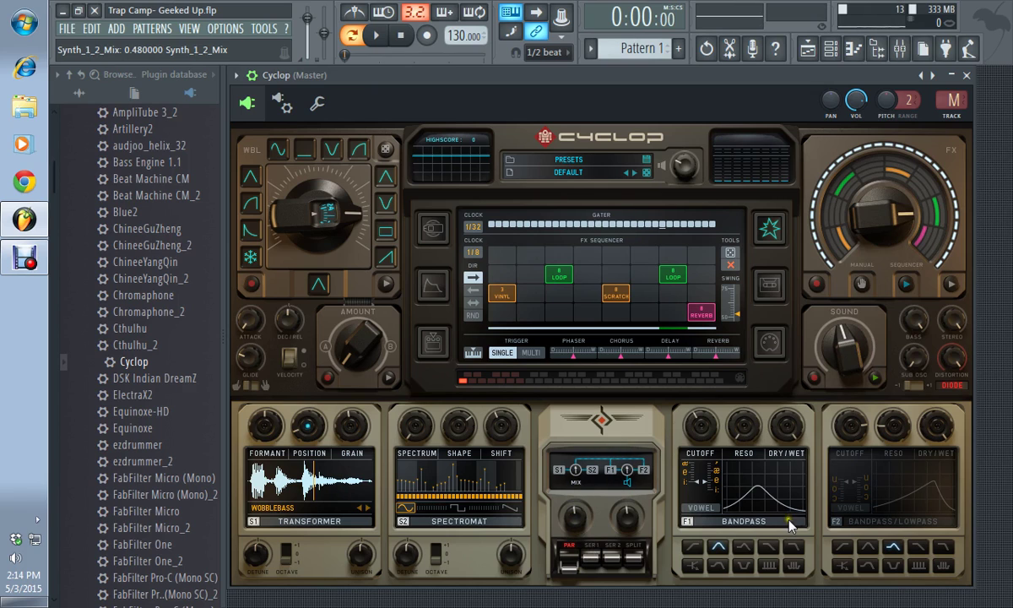
Bypass filter 1 and switch it back on while playing notes to compare the sound
{"action": "left_click", "coordinate": [688, 522]}
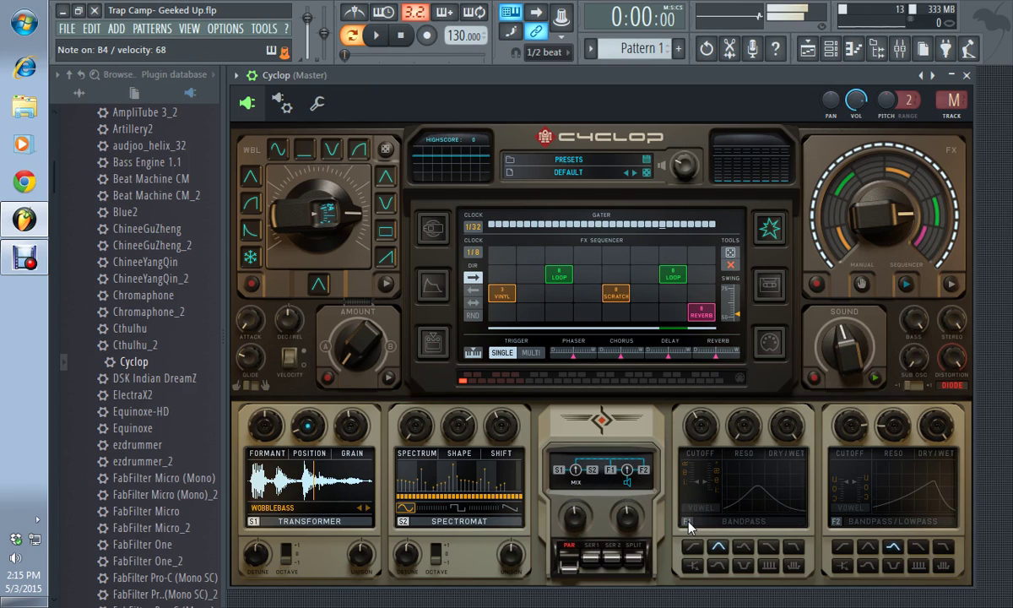
{"action": "left_click", "coordinate": [689, 523]}
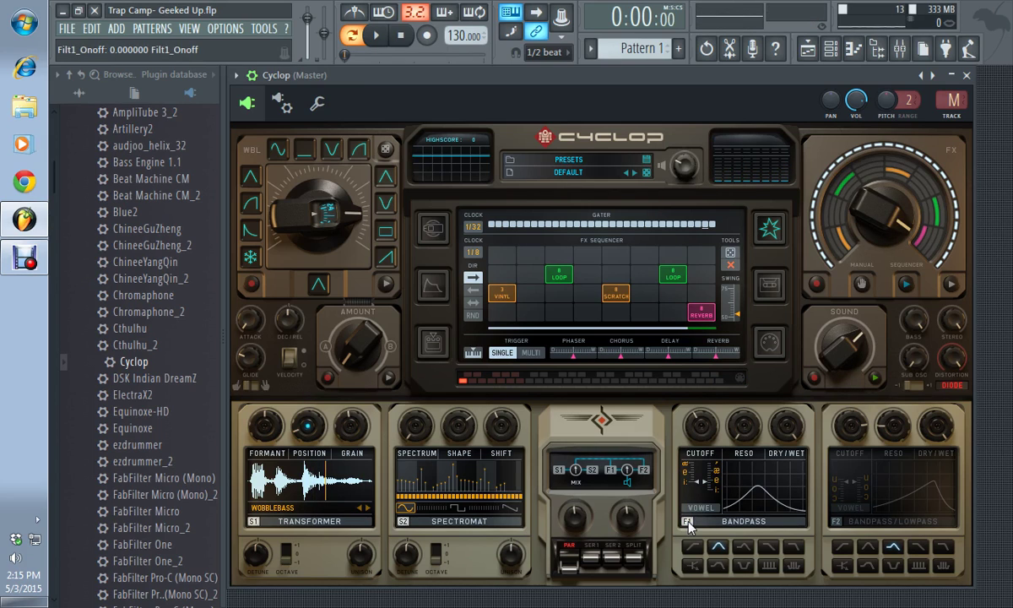
Display the available master distortion types and close the list without choosing another one
{"action": "left_click", "coordinate": [956, 389]}
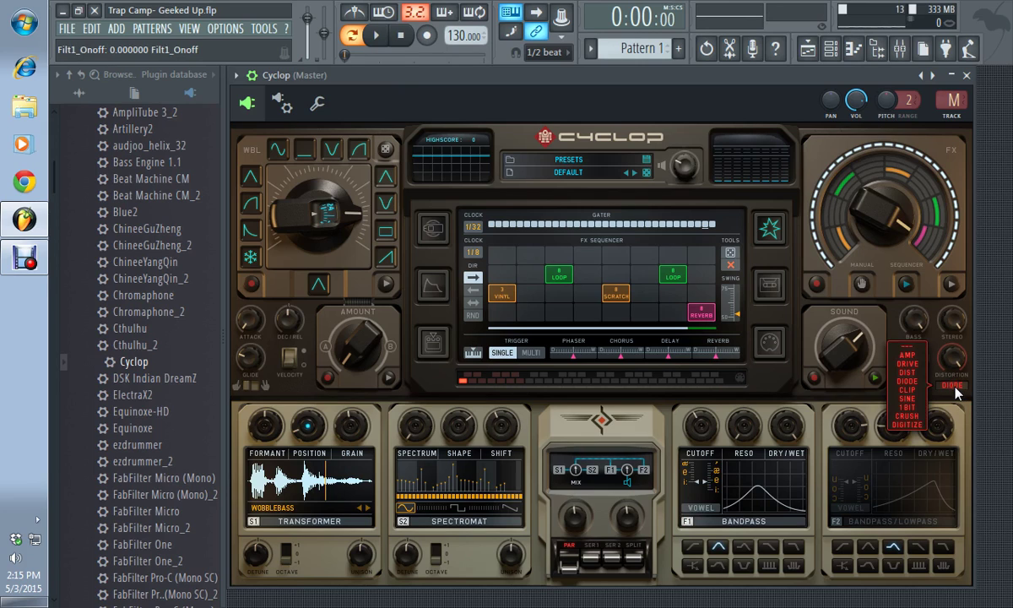
{"action": "left_click", "coordinate": [964, 394]}
{"action": "left_click", "coordinate": [964, 394]}
{"action": "left_click", "coordinate": [964, 395]}
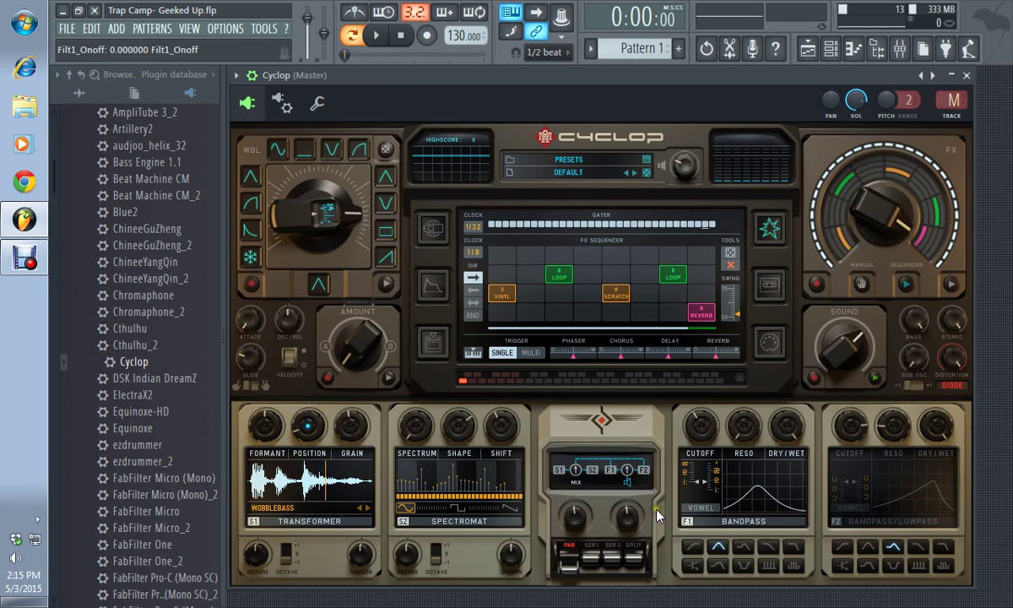
Try the SER 1, SER 2 and SPLIT signal routings between the synths and filters, and settle on SER 2
{"action": "left_click", "coordinate": [613, 559]}
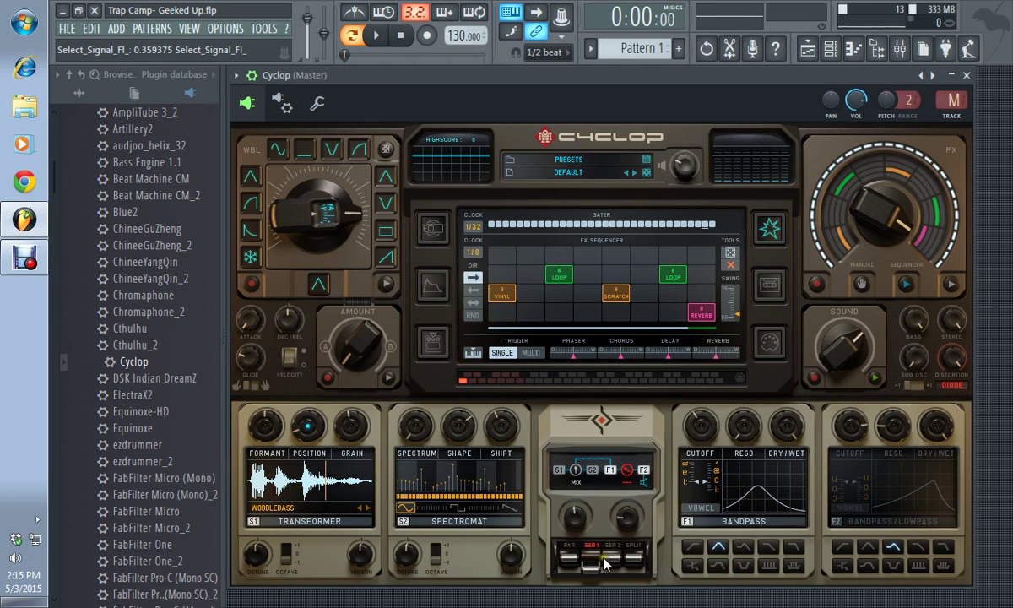
{"action": "left_click_drag", "start_coordinate": [606, 565], "coordinate": [607, 552]}
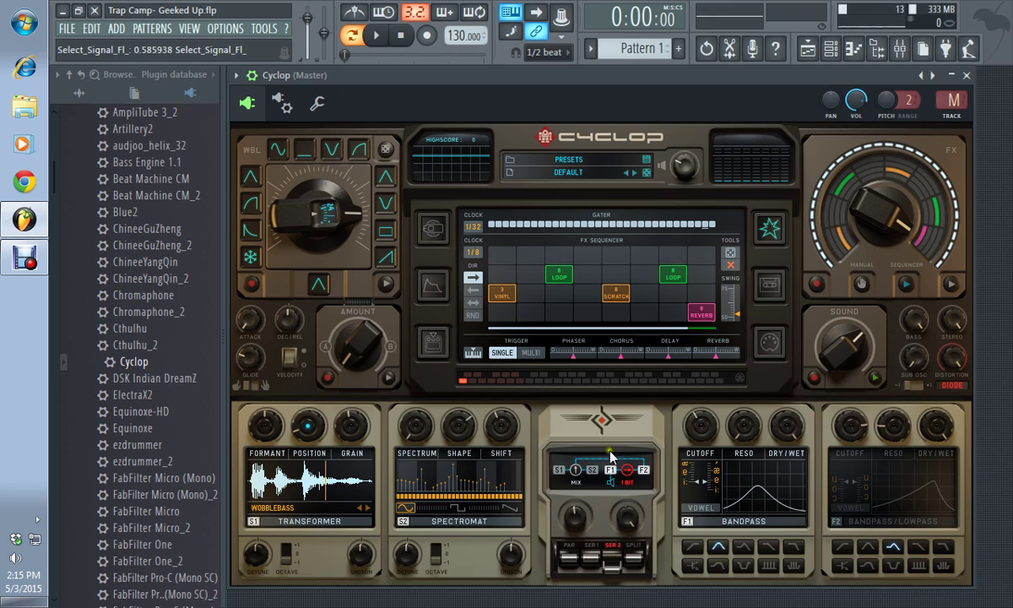
{"action": "left_click", "coordinate": [633, 558]}
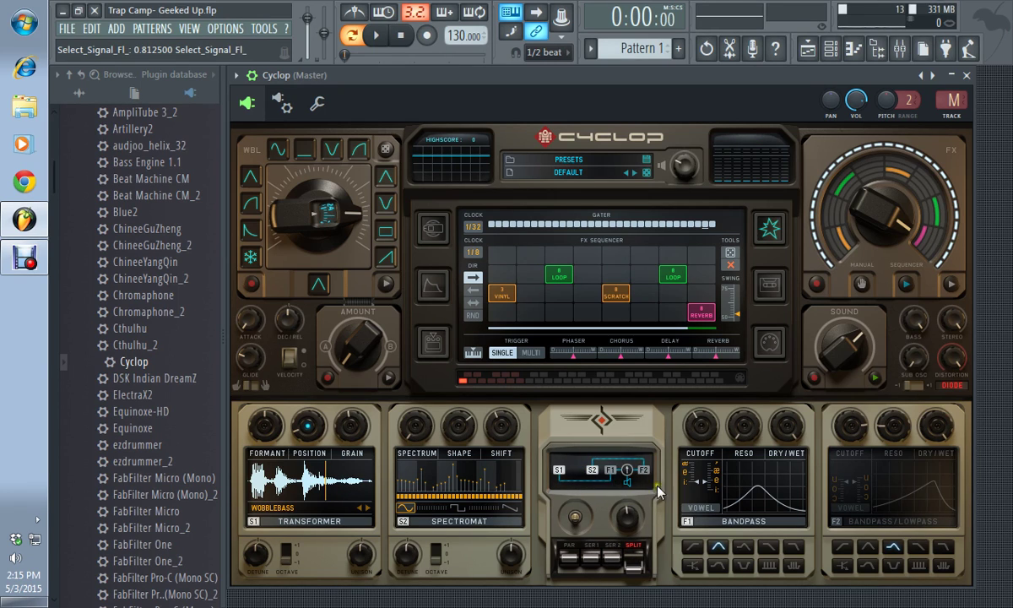
{"action": "left_click", "coordinate": [613, 559]}
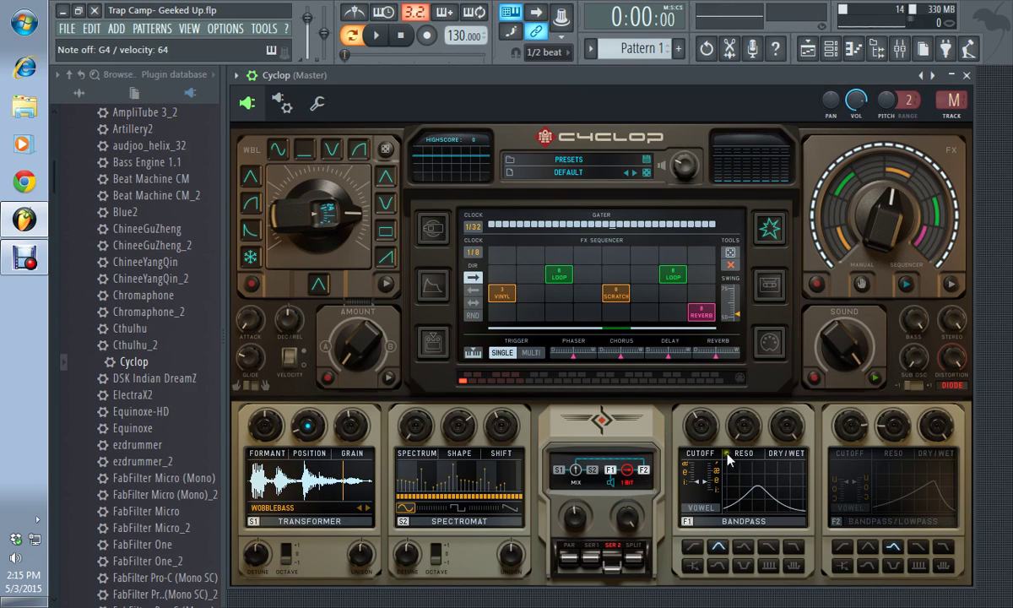
Set the distortion between the two filters to SINE, and return the signal routing to PAR
{"action": "left_click", "coordinate": [629, 489]}
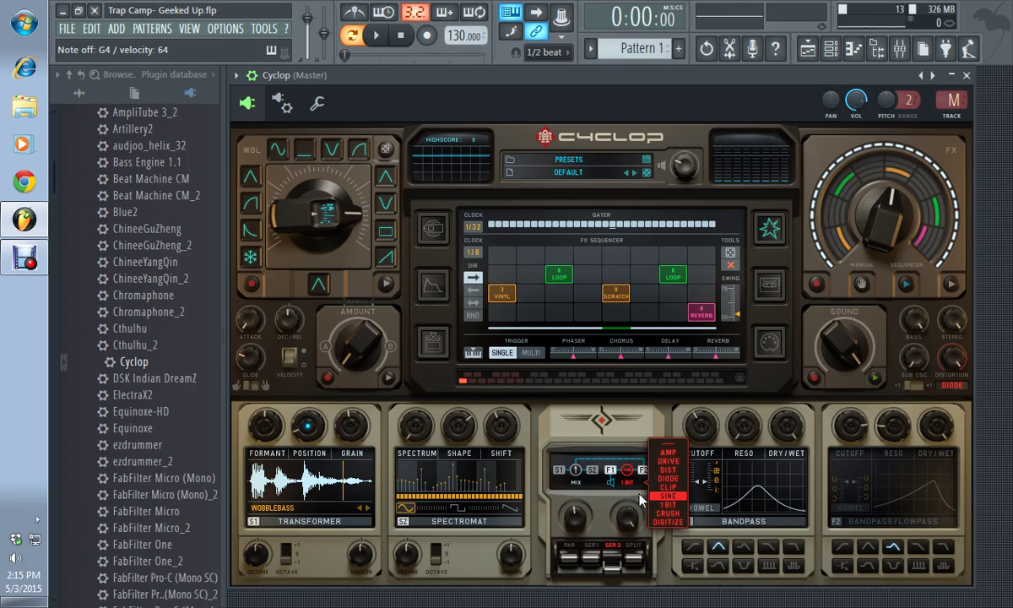
{"action": "left_click", "coordinate": [640, 497]}
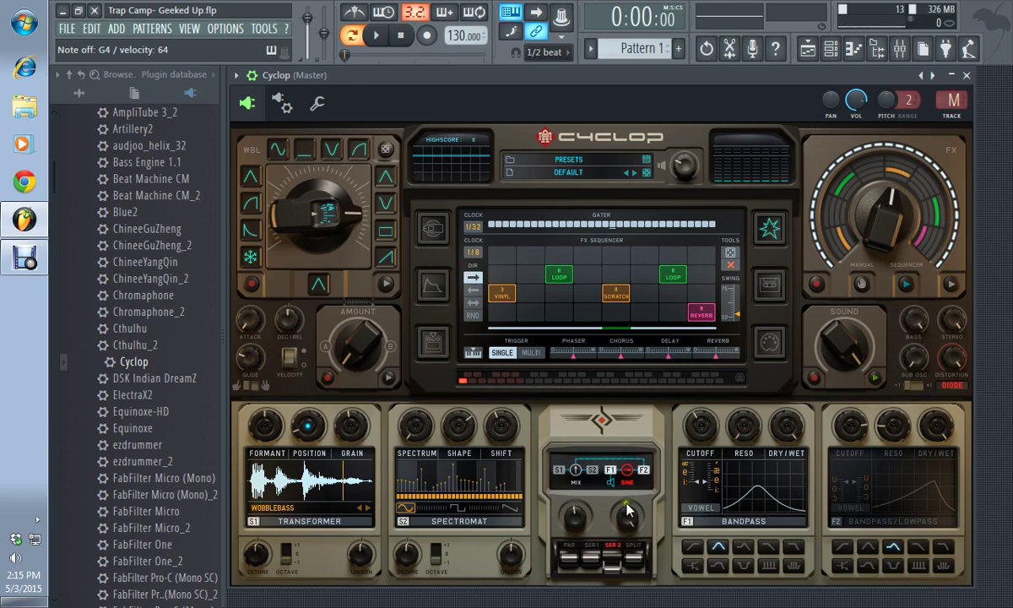
{"action": "left_click", "coordinate": [566, 561]}
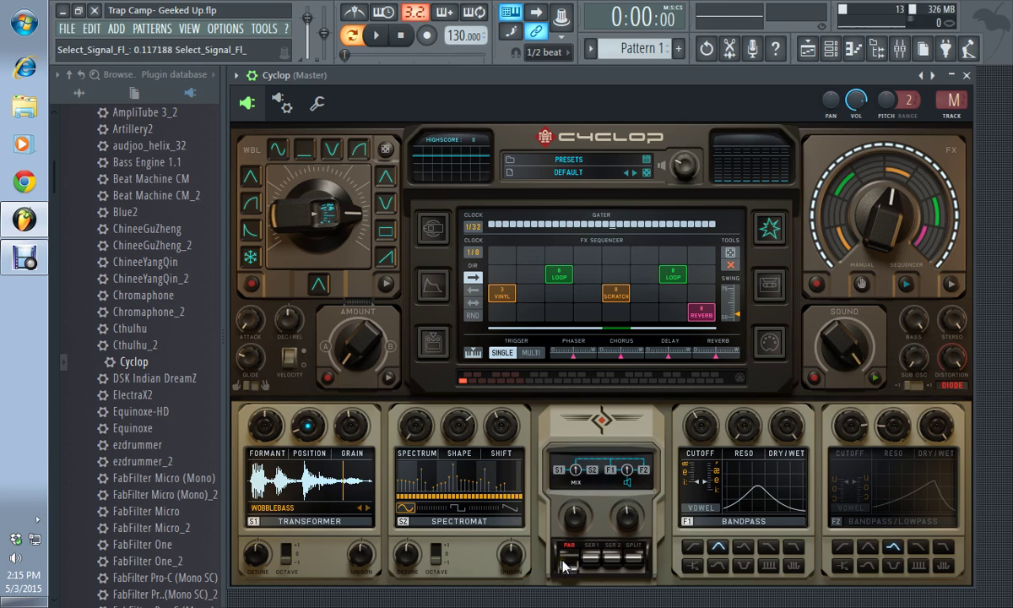